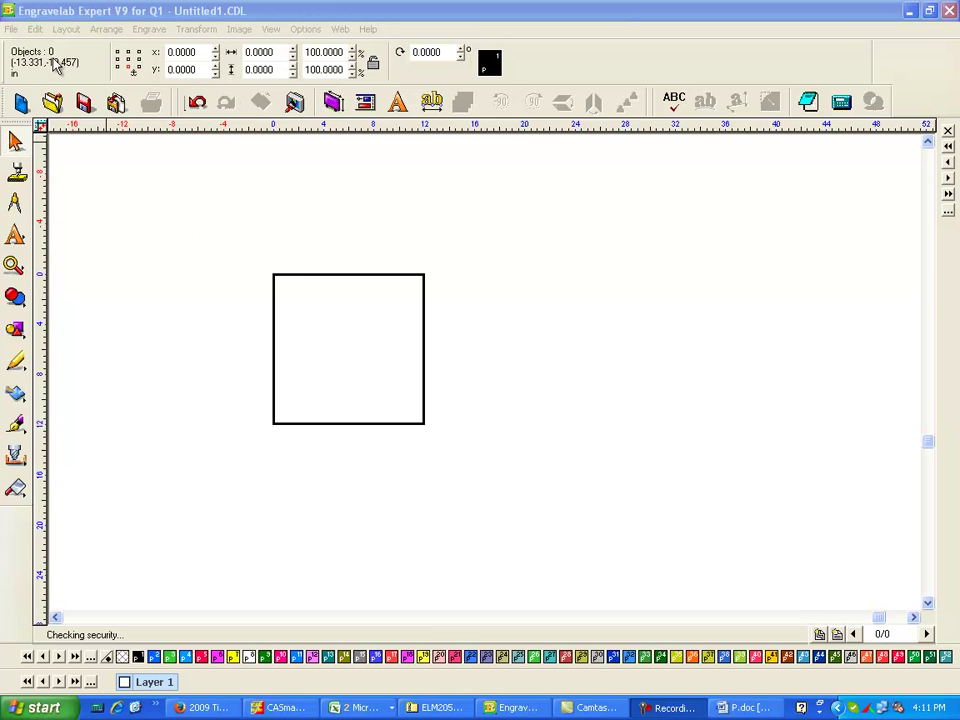
# Import stlouis_rams-logo.eps and place it on the page using the EPS import filter
pyautogui.click(12, 29)
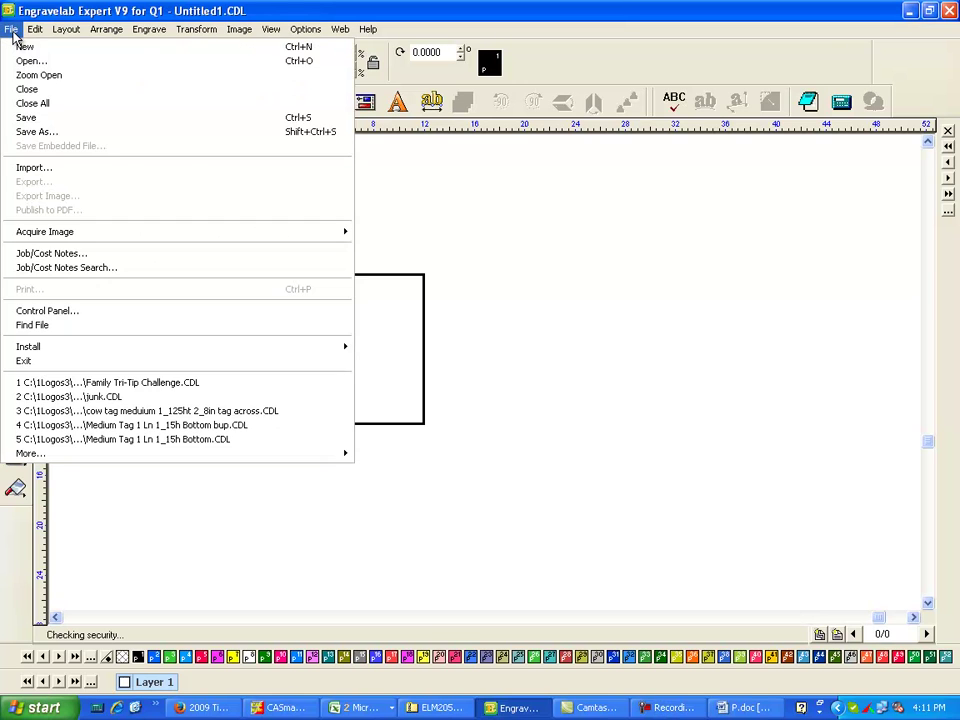
pyautogui.click(73, 167)
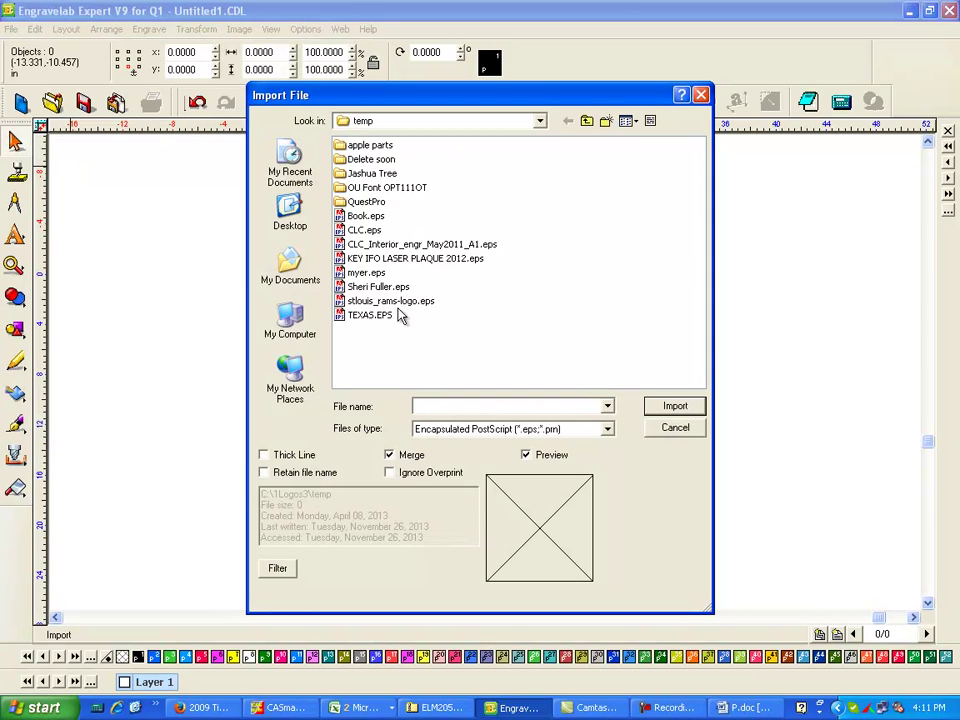
pyautogui.click(400, 301)
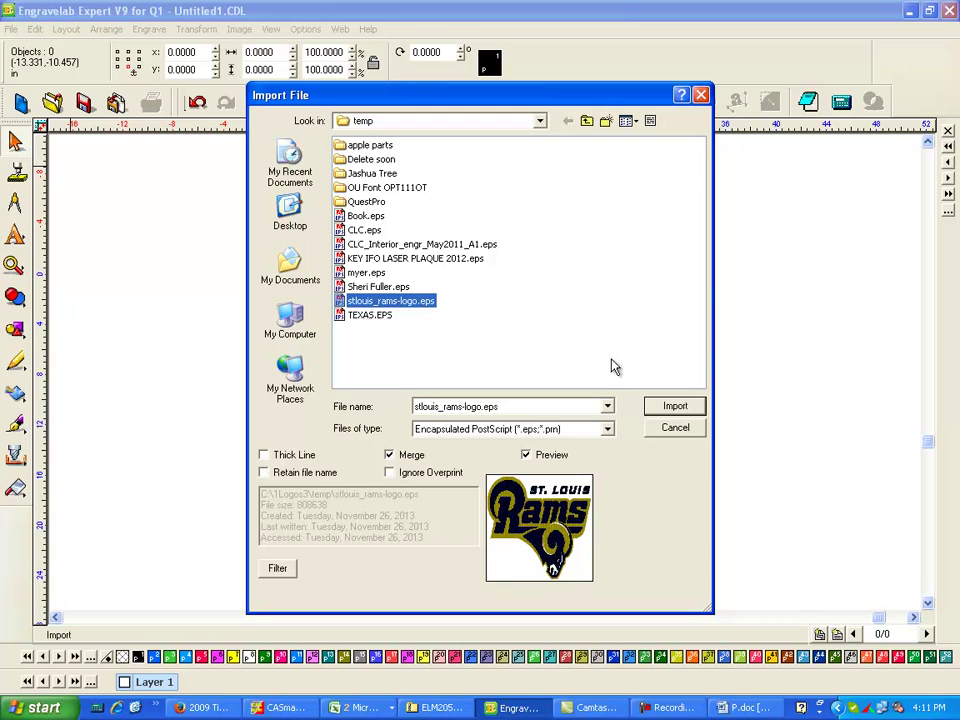
pyautogui.click(676, 406)
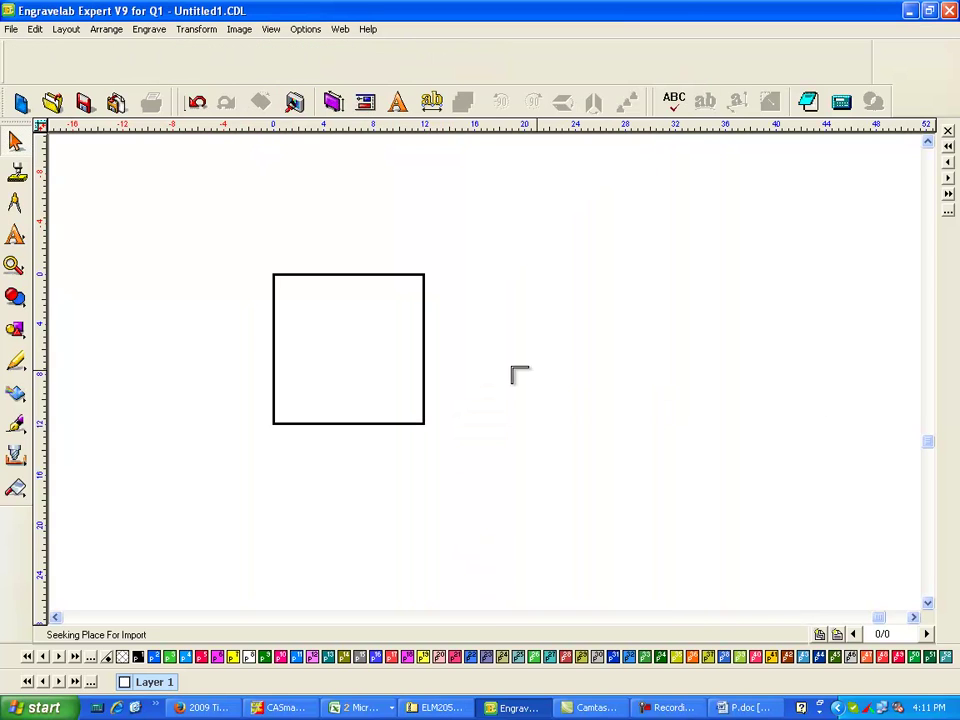
pyautogui.click(305, 307)
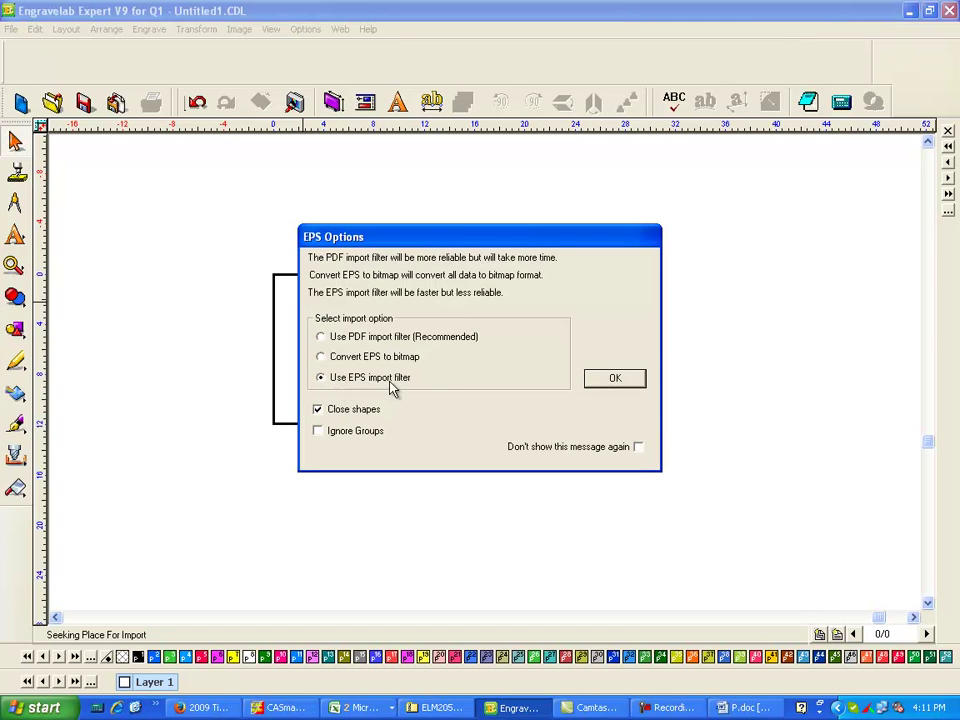
pyautogui.click(618, 380)
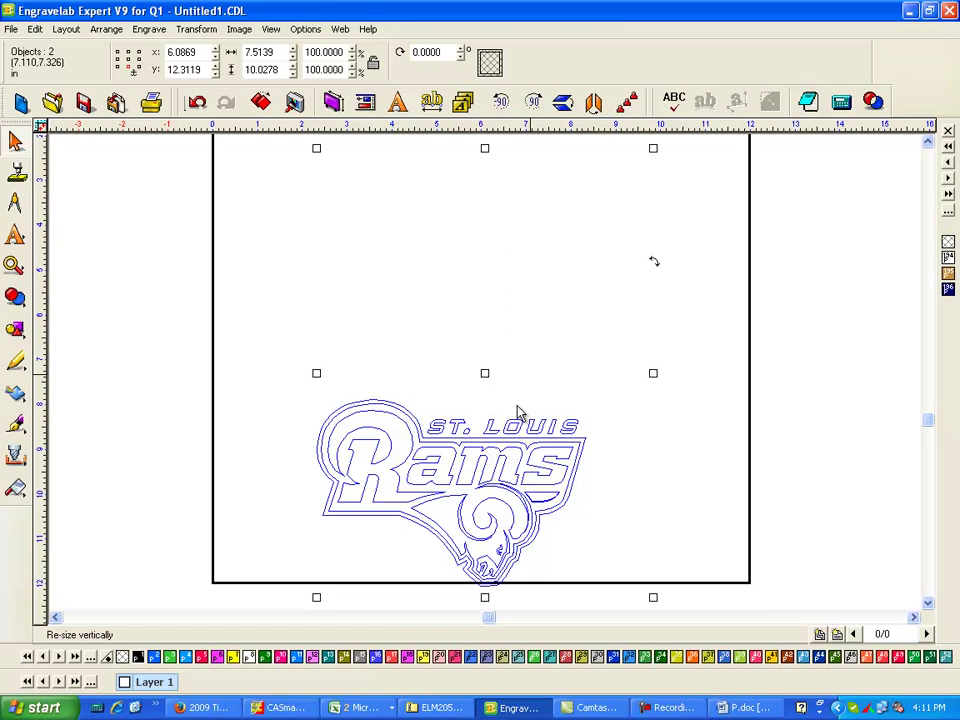
# Fill the imported logo black and delete the stray oversized euro-symbol outline
pyautogui.click(137, 657)
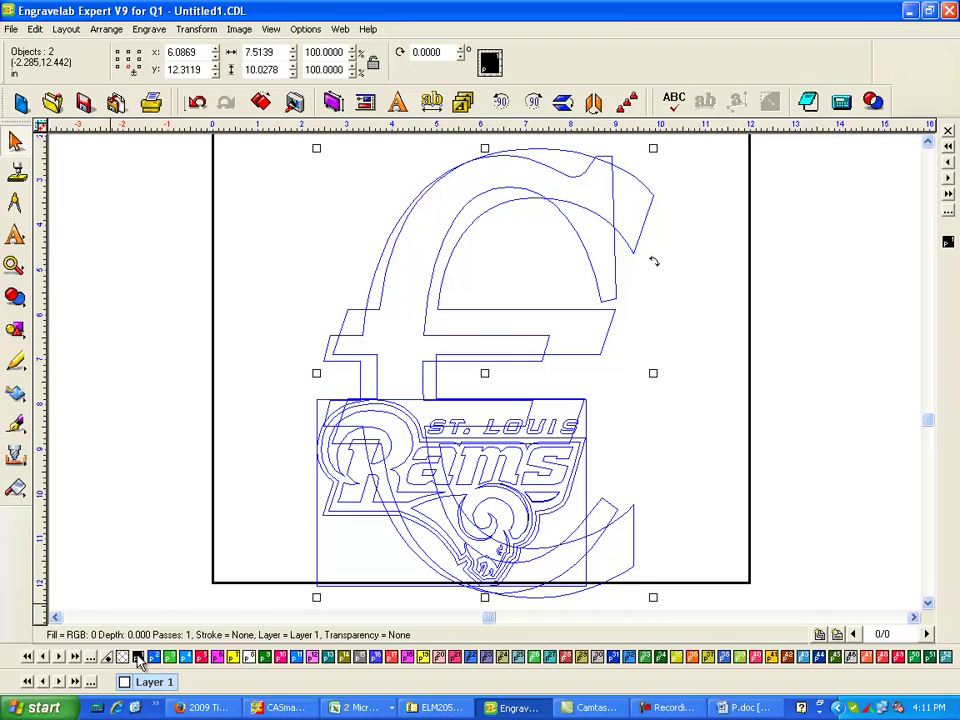
pyautogui.click(821, 302)
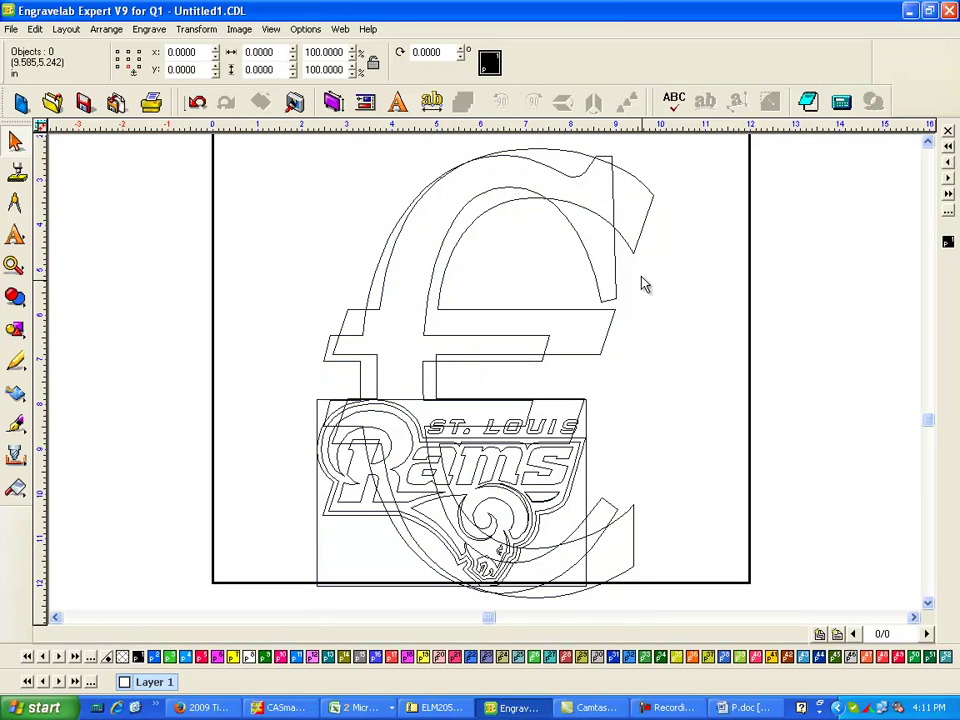
pyautogui.click(630, 248)
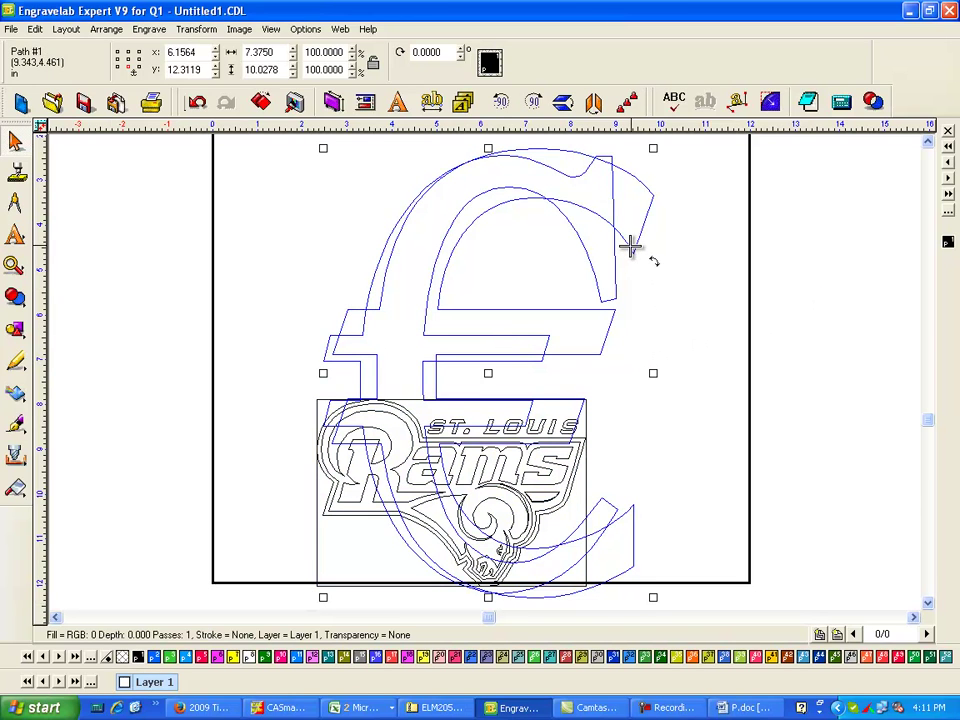
pyautogui.press('Delete')
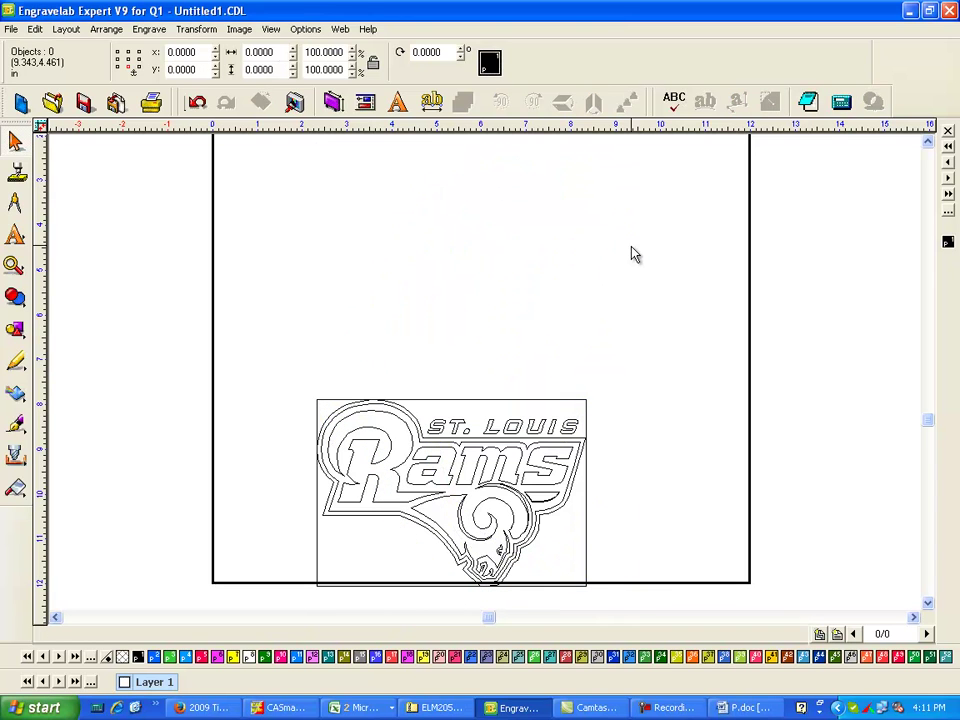
# Move the Rams logo up and slightly left, then zoom in on its top
pyautogui.moveTo(197, 330); pyautogui.dragTo(688, 645)
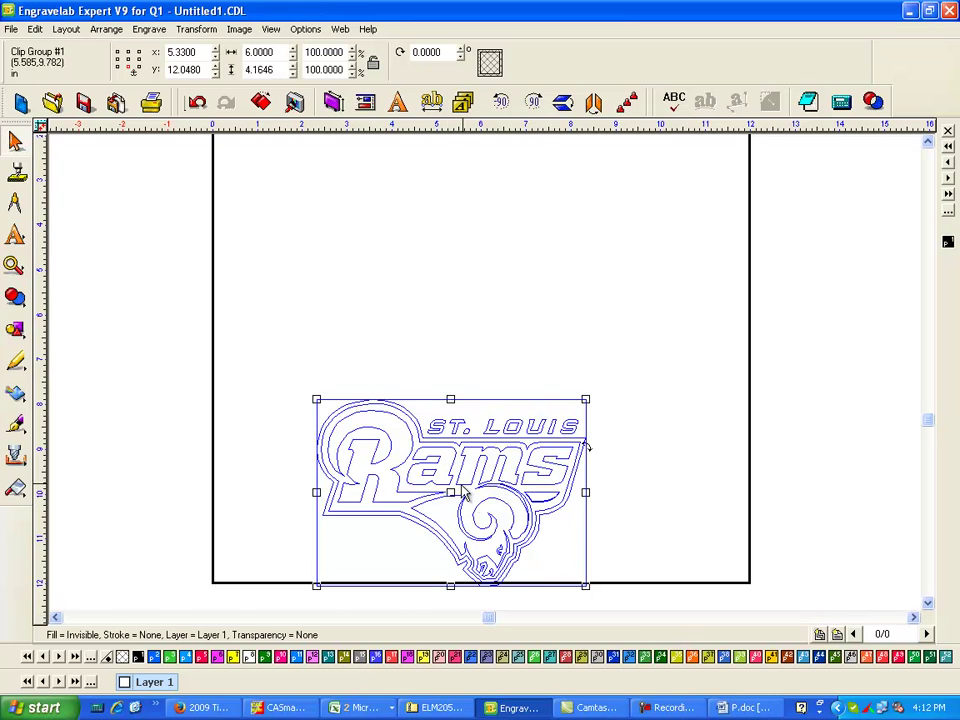
pyautogui.moveTo(450, 491); pyautogui.dragTo(437, 355)
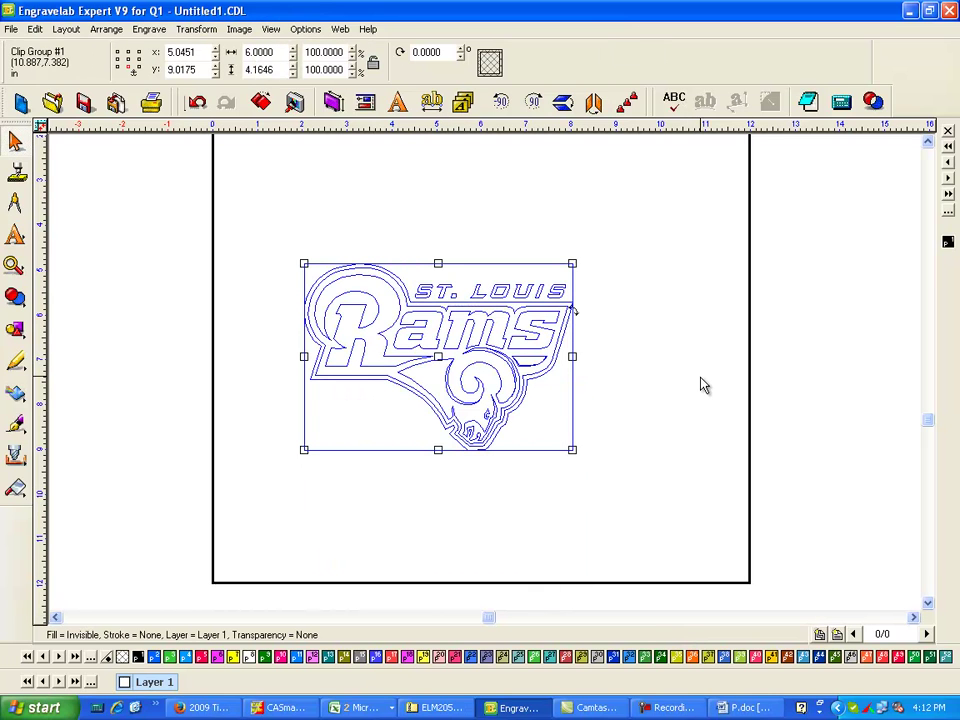
pyautogui.click(14, 265)
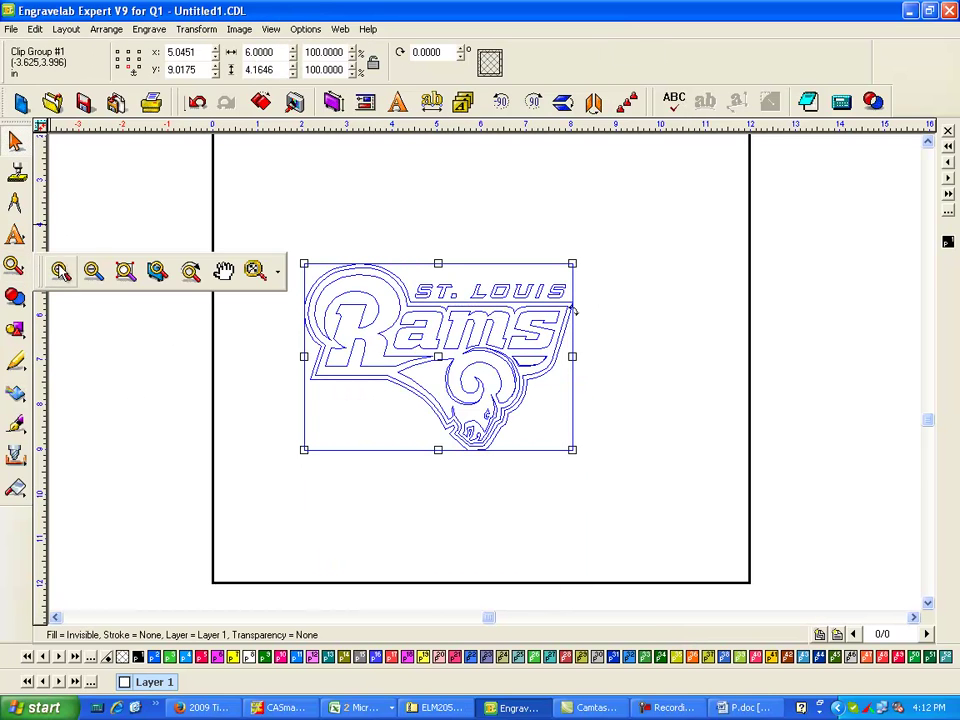
pyautogui.click(64, 268)
pyautogui.moveTo(313, 247); pyautogui.dragTo(636, 415)
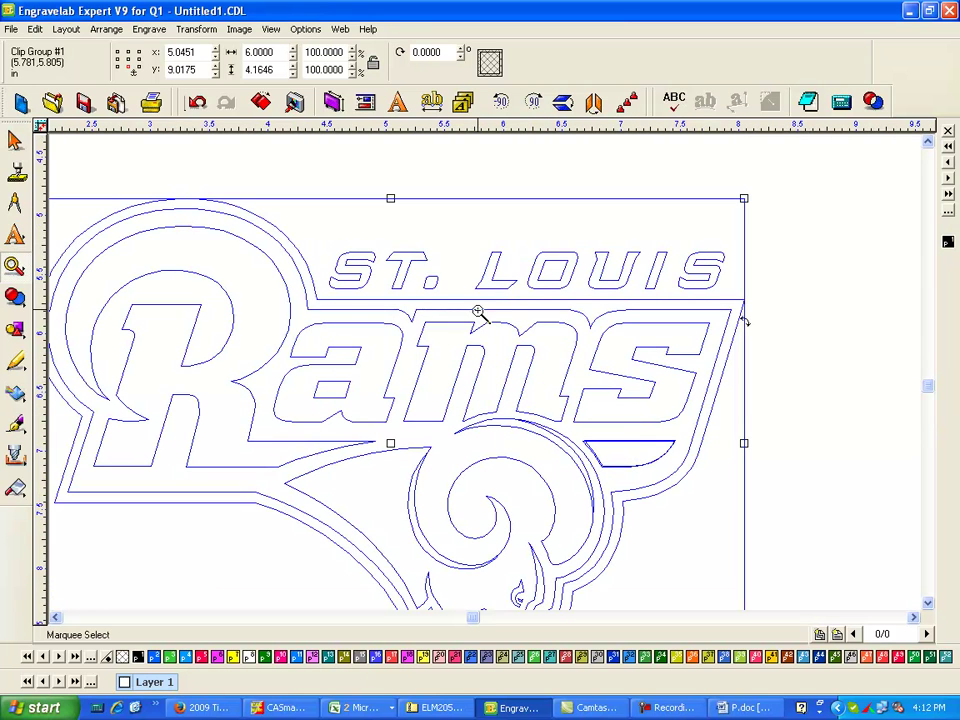
# Check the logo group by selecting it, and zoom back out to the full page (F4)
pyautogui.click(15, 140)
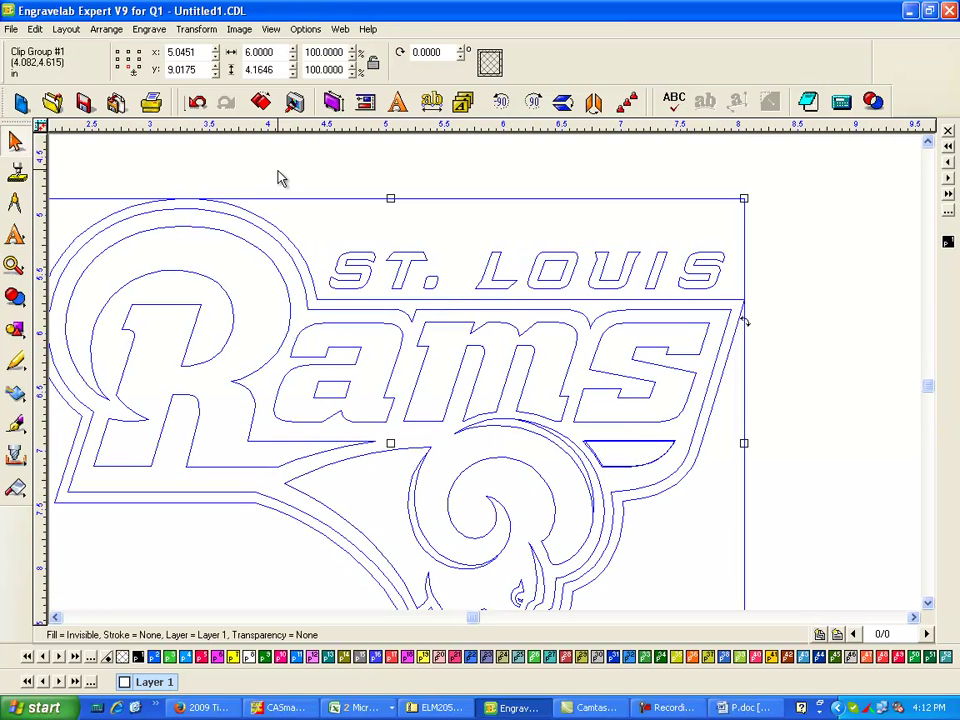
pyautogui.click(391, 180)
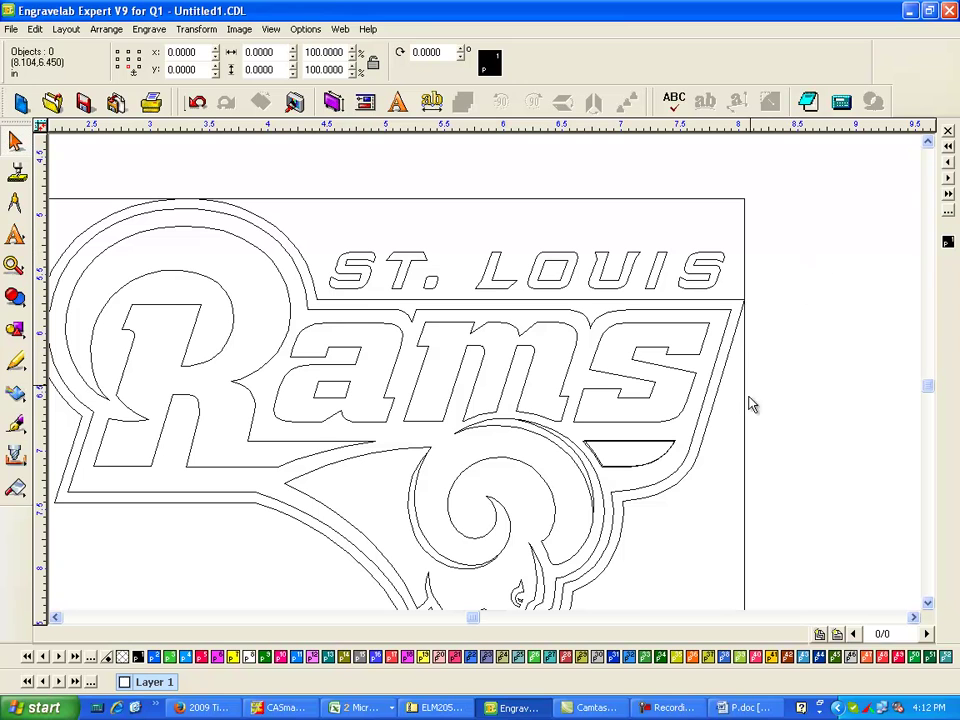
pyautogui.click(592, 453)
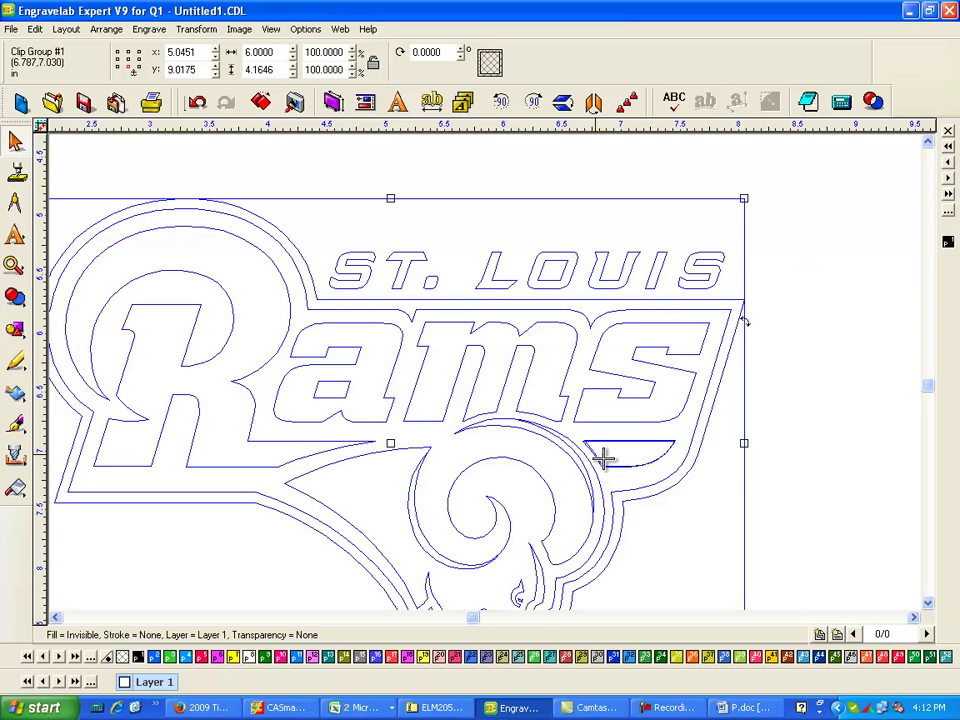
pyautogui.click(823, 311)
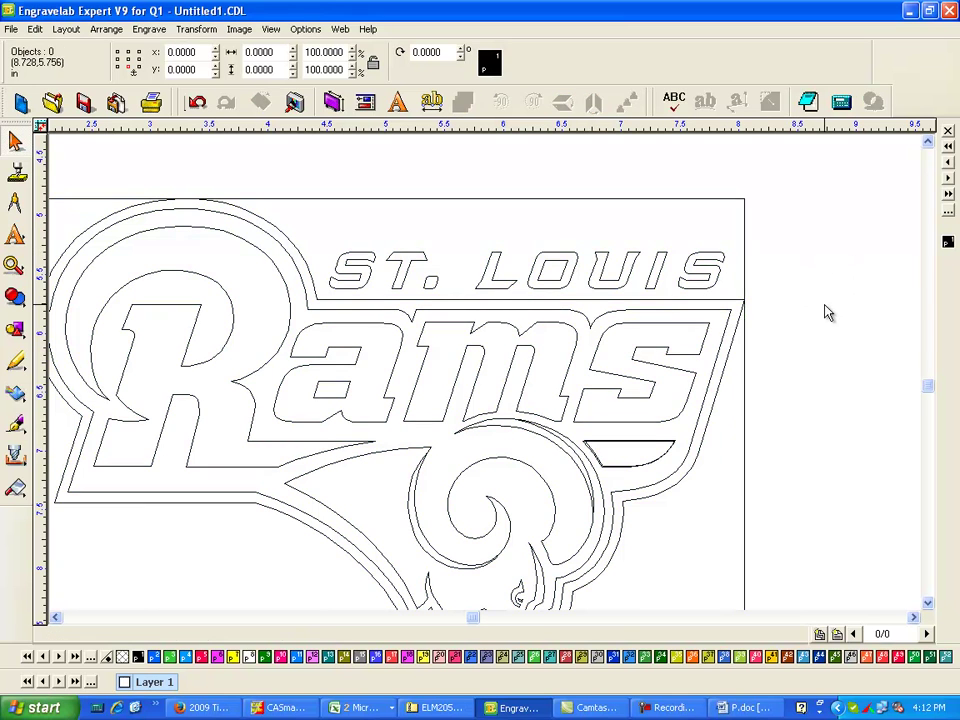
pyautogui.press('F4')
pyautogui.click(460, 440)
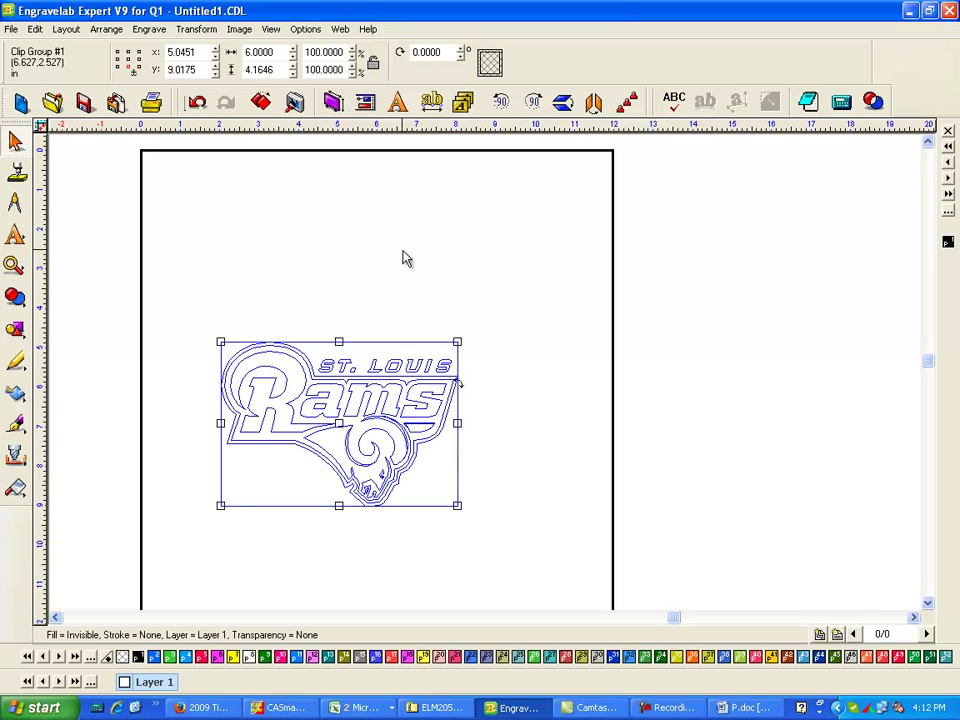
pyautogui.click(537, 410)
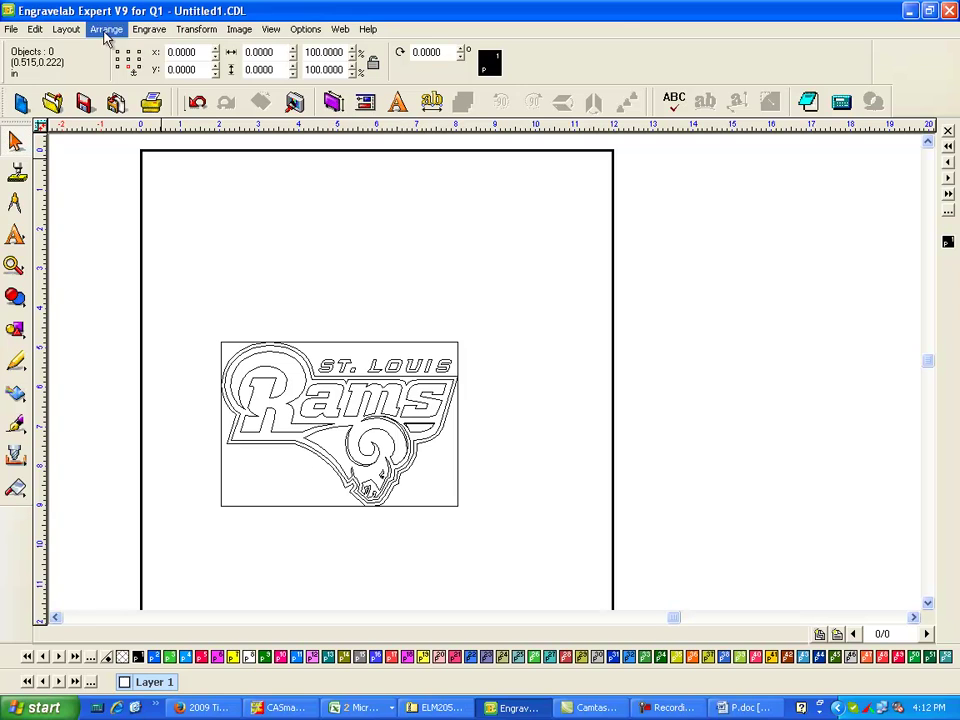
# Ungroup the Rams logo clip group
pyautogui.click(377, 343)
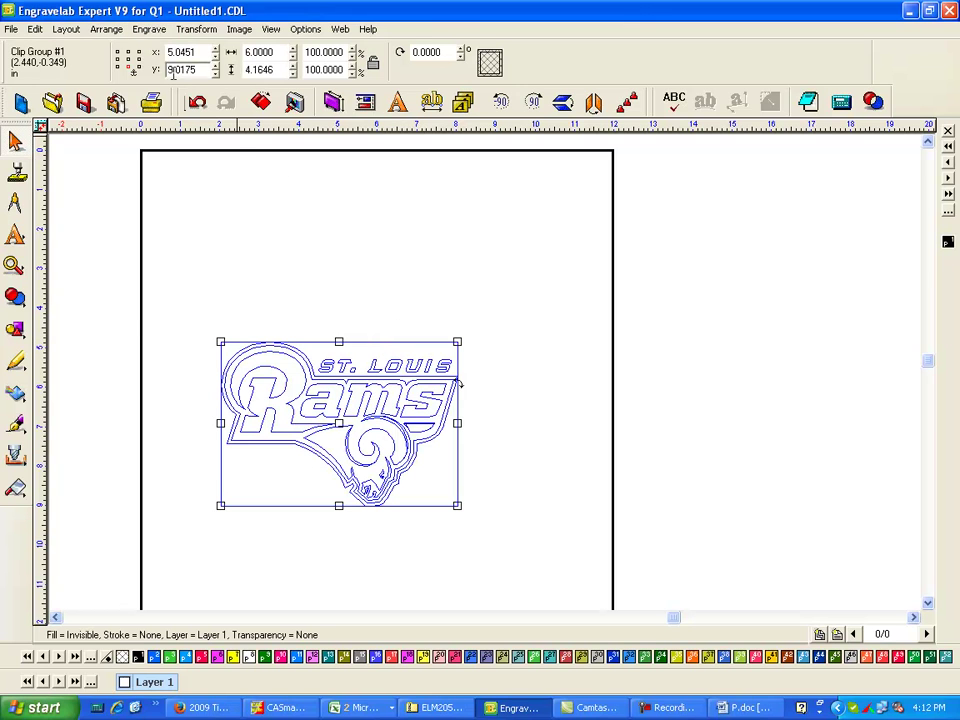
pyautogui.click(108, 29)
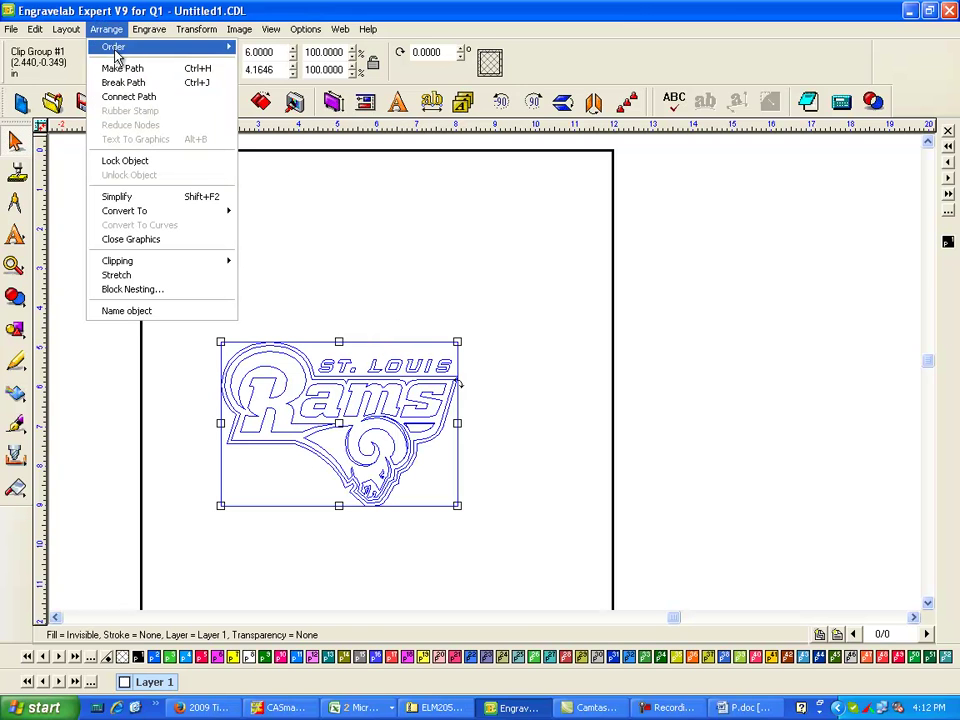
pyautogui.moveTo(66, 29)
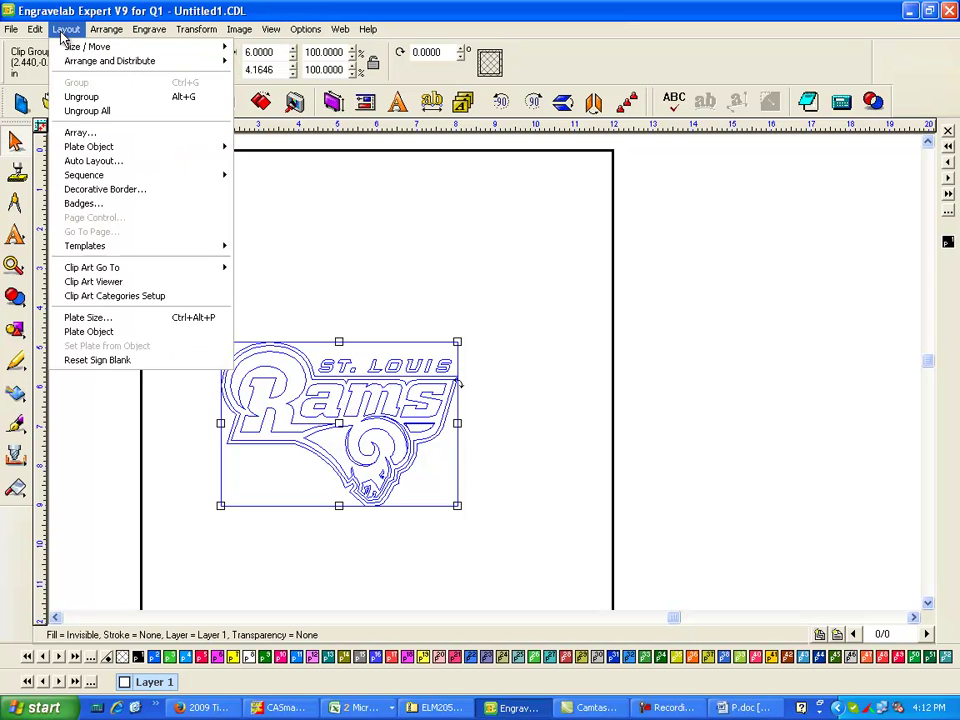
pyautogui.click(92, 97)
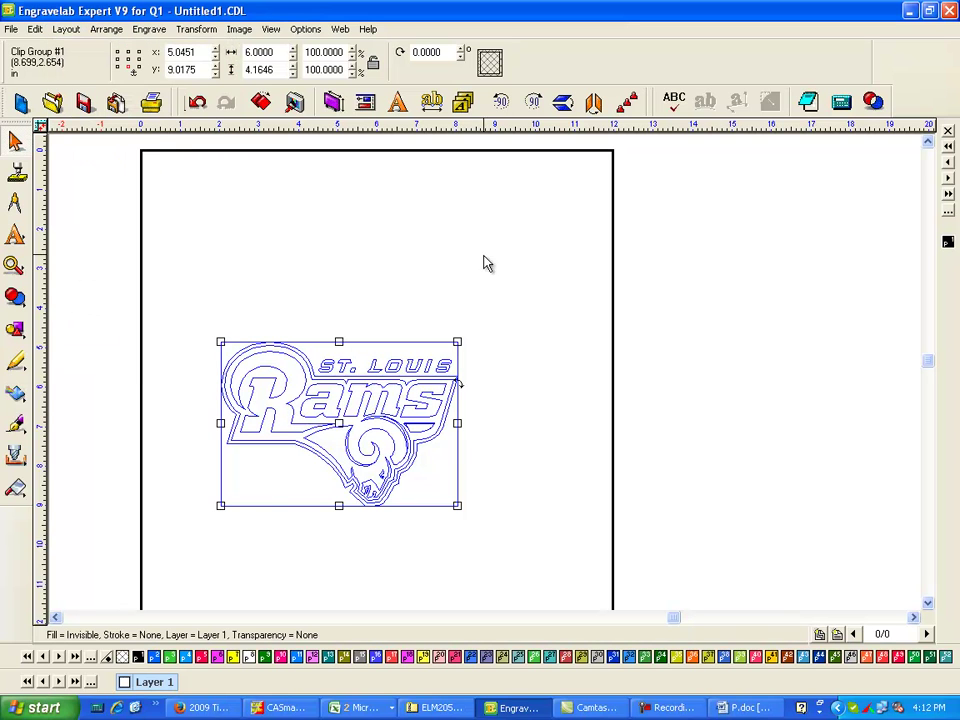
# Break the ungrouped logo apart into 156 separate paths
pyautogui.click(471, 261)
pyautogui.click(397, 340)
pyautogui.click(480, 291)
pyautogui.click(415, 355)
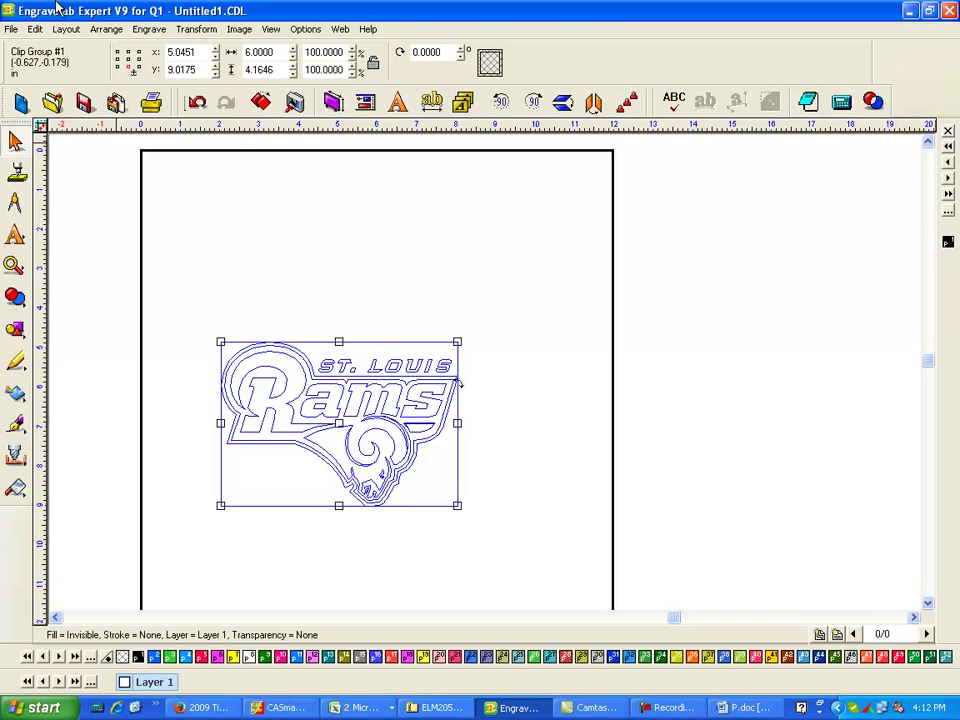
pyautogui.click(106, 29)
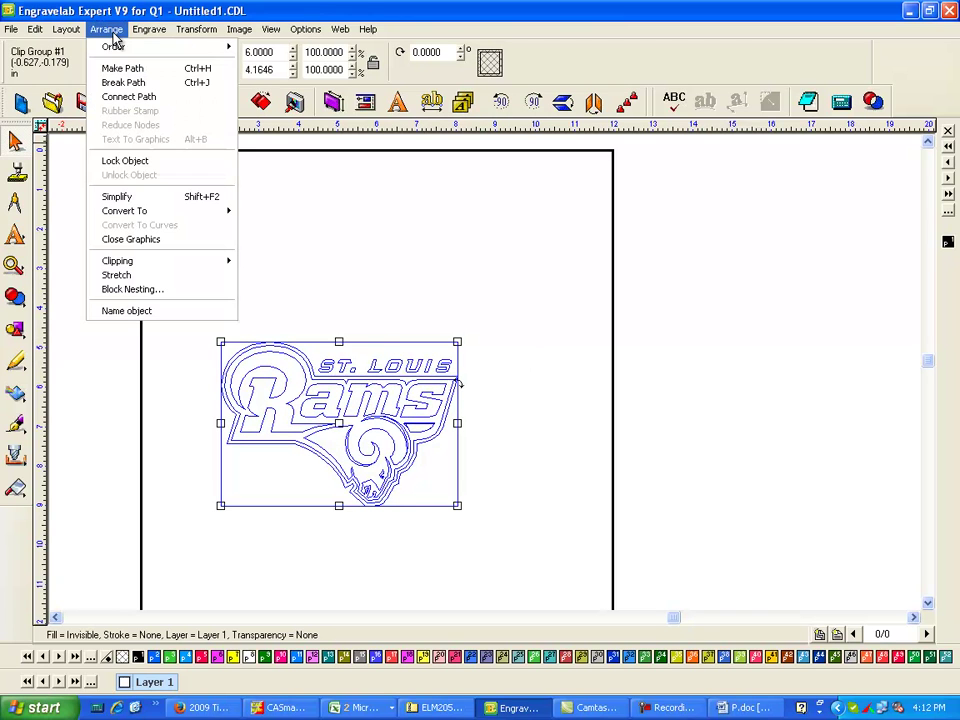
pyautogui.click(125, 84)
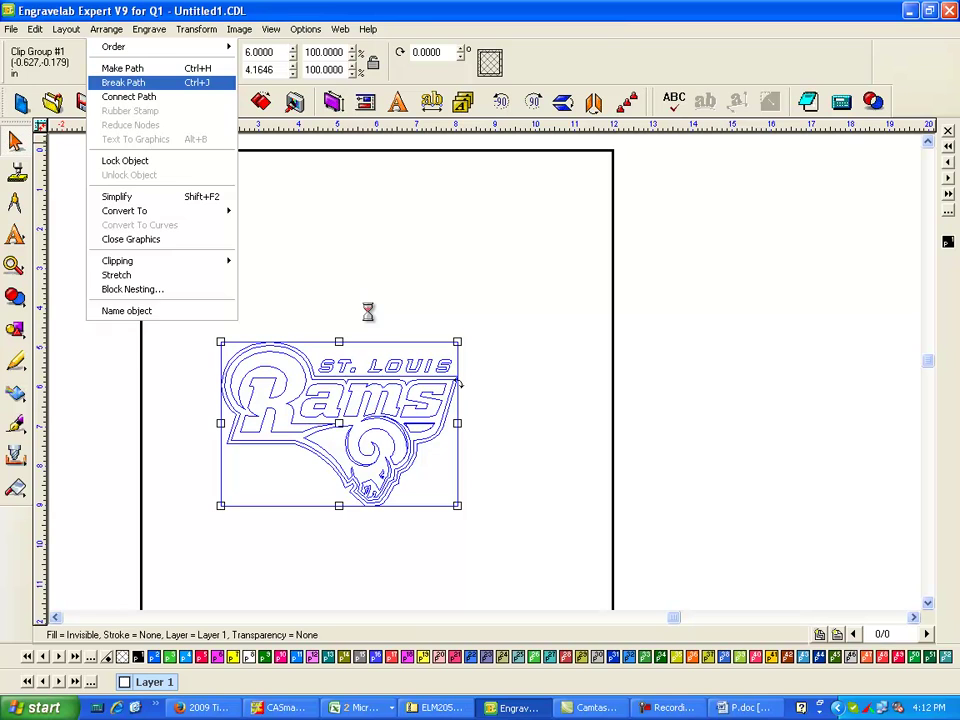
pyautogui.click(14, 266)
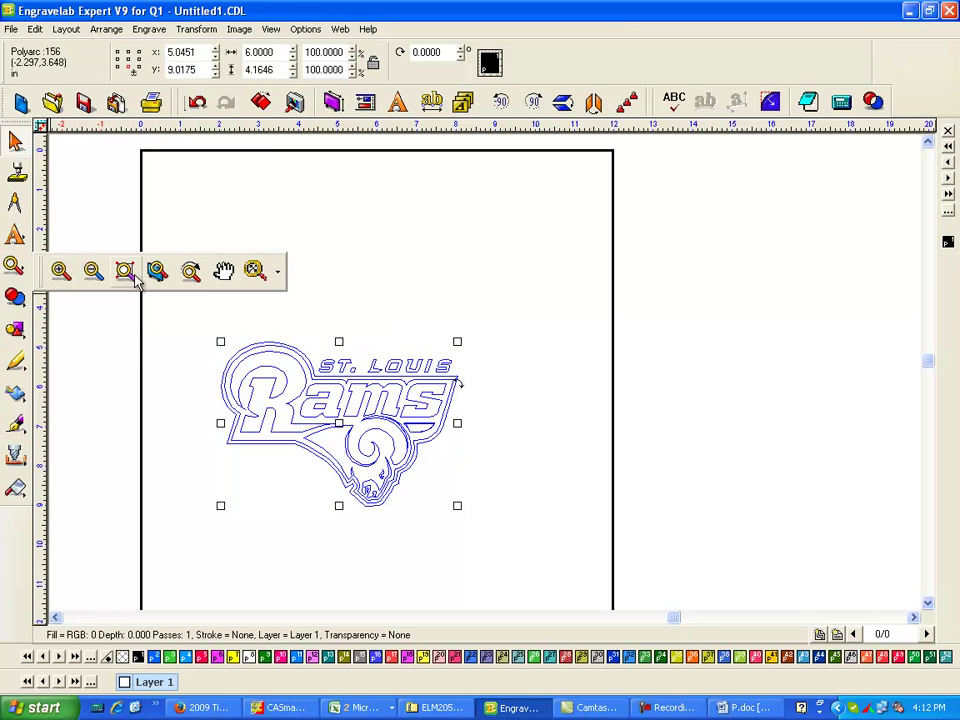
pyautogui.click(57, 270)
pyautogui.moveTo(306, 347); pyautogui.dragTo(500, 403)
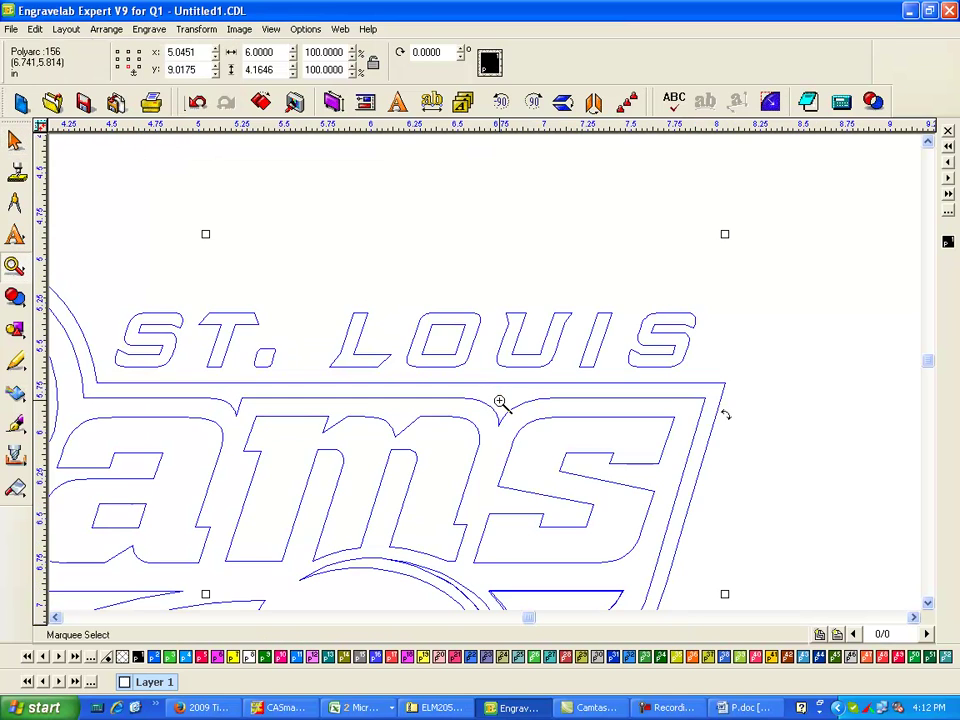
pyautogui.click(15, 142)
pyautogui.click(216, 221)
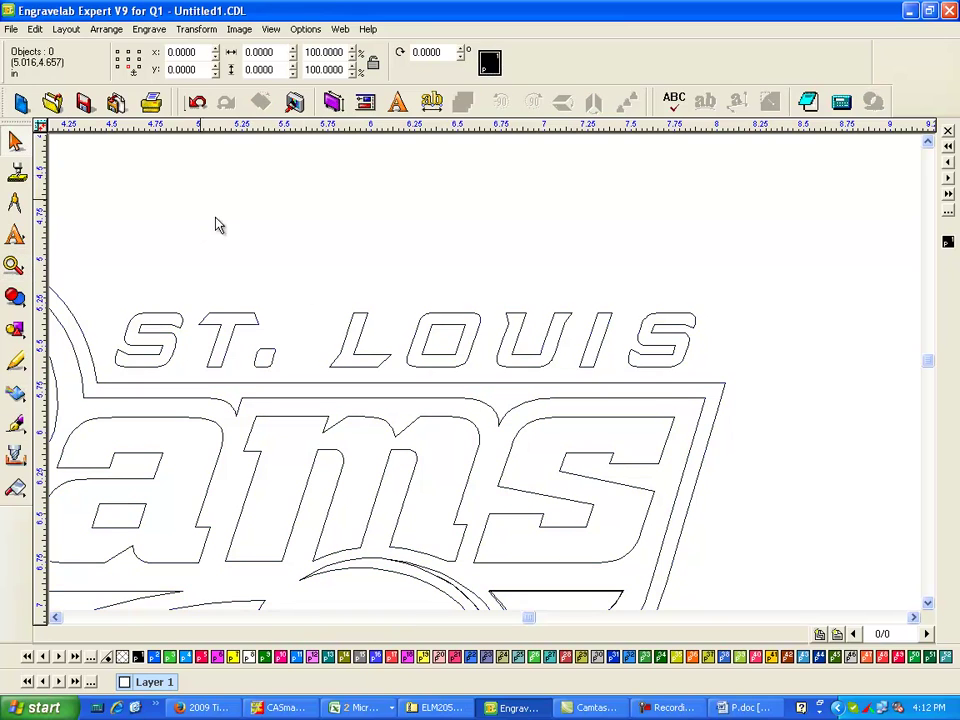
pyautogui.click(155, 327)
pyautogui.moveTo(153, 333); pyautogui.dragTo(222, 210)
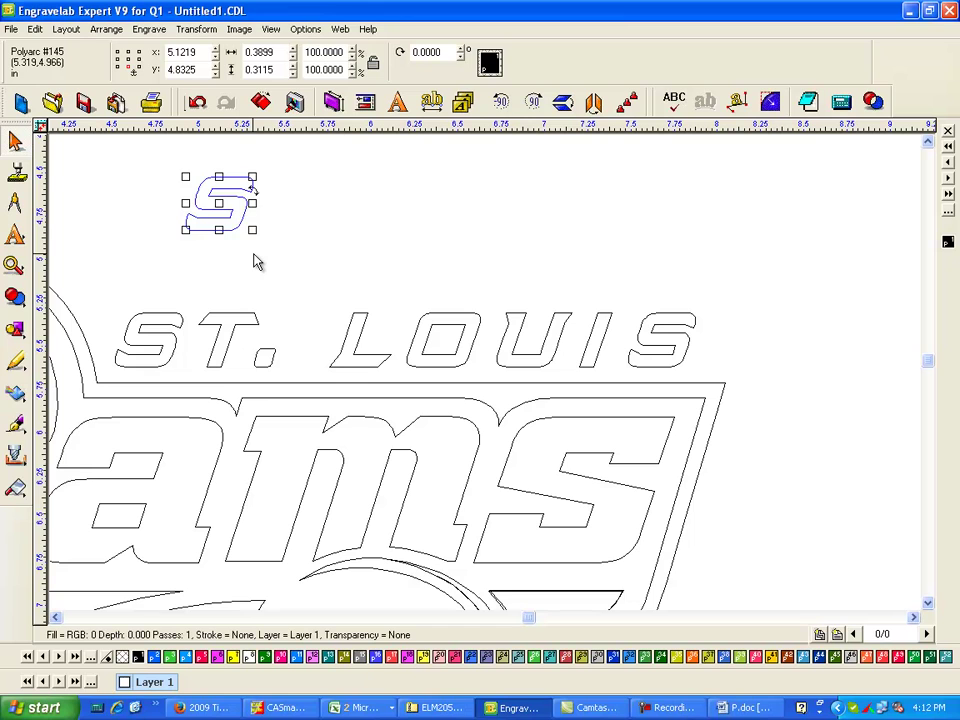
pyautogui.press('Delete')
pyautogui.click(240, 318)
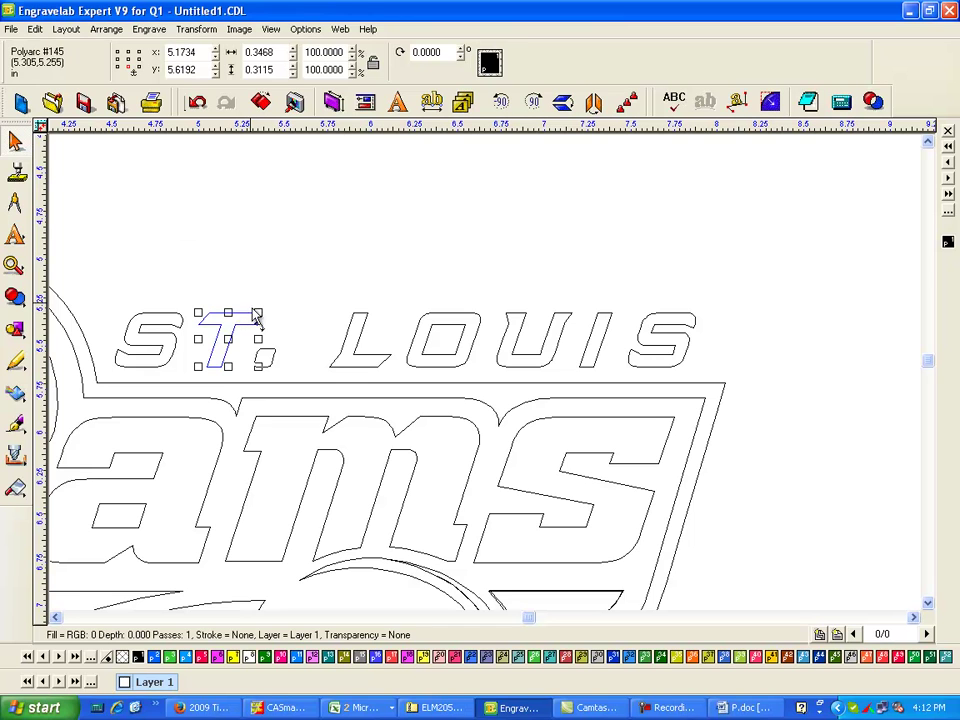
pyautogui.moveTo(232, 340); pyautogui.dragTo(272, 243)
pyautogui.press('Delete')
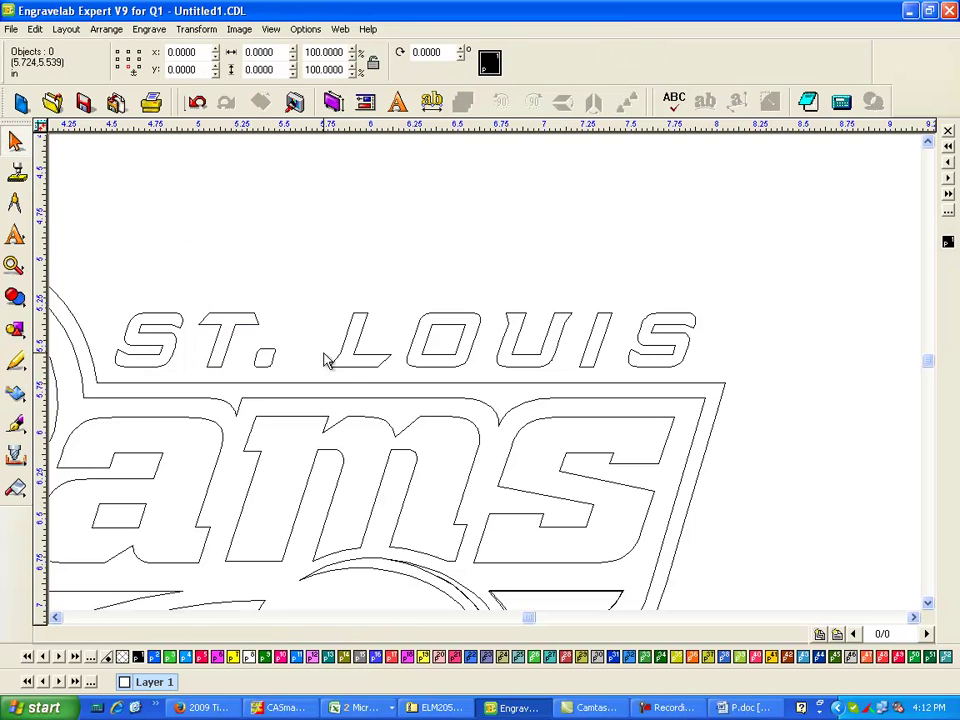
pyautogui.click(270, 357)
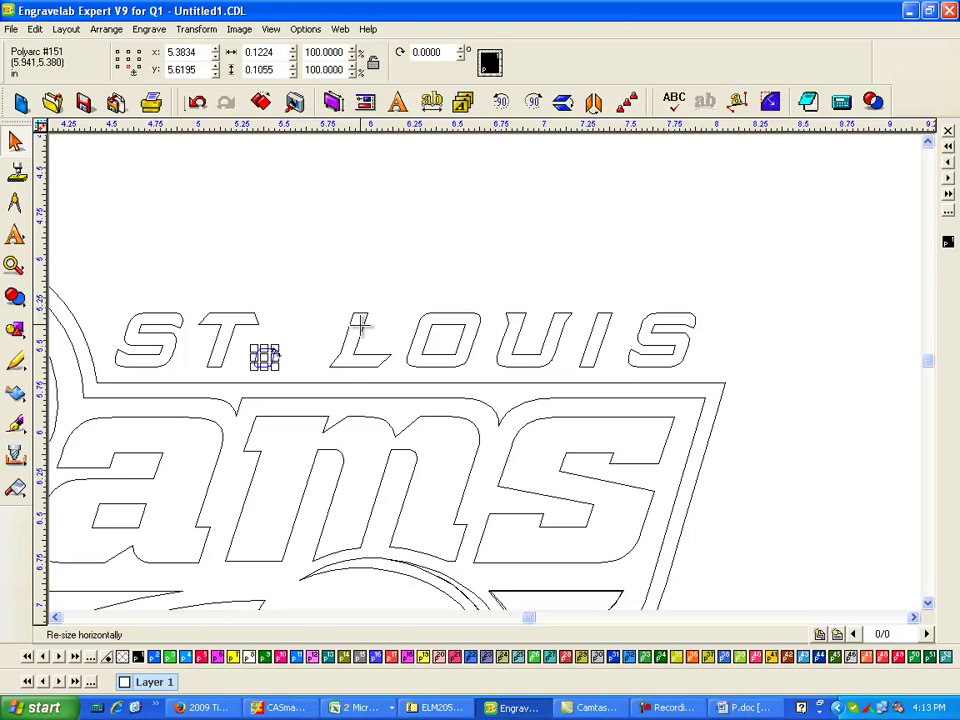
pyautogui.keyDown('shift'); pyautogui.click(362, 320); pyautogui.keyUp('shift')
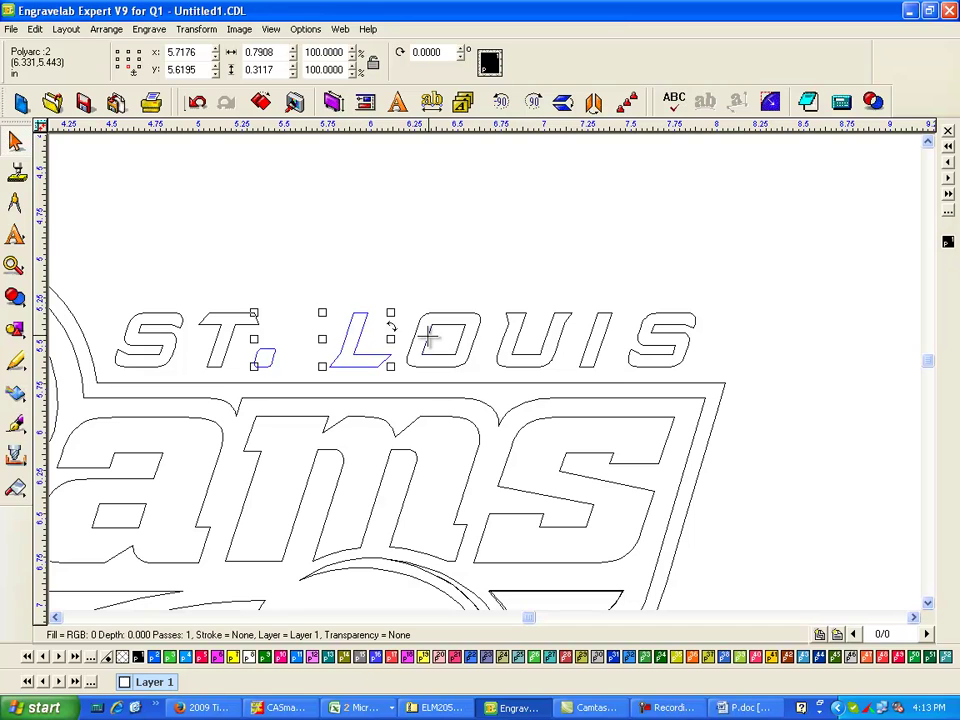
pyautogui.keyDown('shift'); pyautogui.click(456, 321); pyautogui.keyUp('shift')
pyautogui.keyDown('shift'); pyautogui.click(478, 326); pyautogui.keyUp('shift')
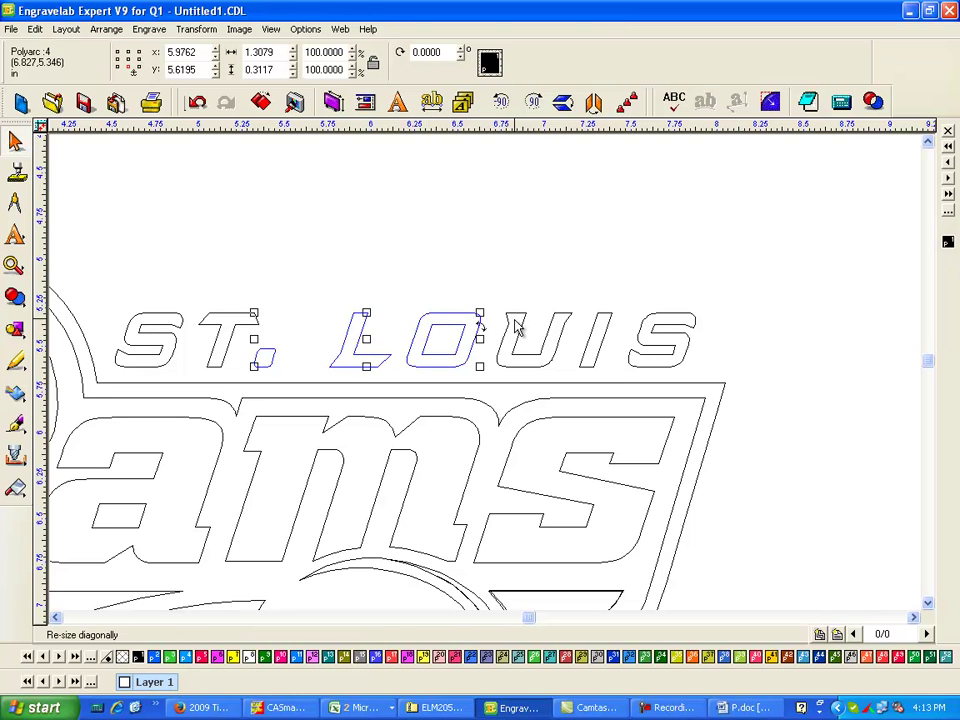
pyautogui.keyDown('shift'); pyautogui.click(515, 328); pyautogui.keyUp('shift')
pyautogui.keyDown('shift'); pyautogui.click(607, 326); pyautogui.keyUp('shift')
pyautogui.keyDown('shift'); pyautogui.click(645, 342); pyautogui.keyUp('shift')
pyautogui.moveTo(475, 341); pyautogui.dragTo(553, 222)
pyautogui.press('Delete')
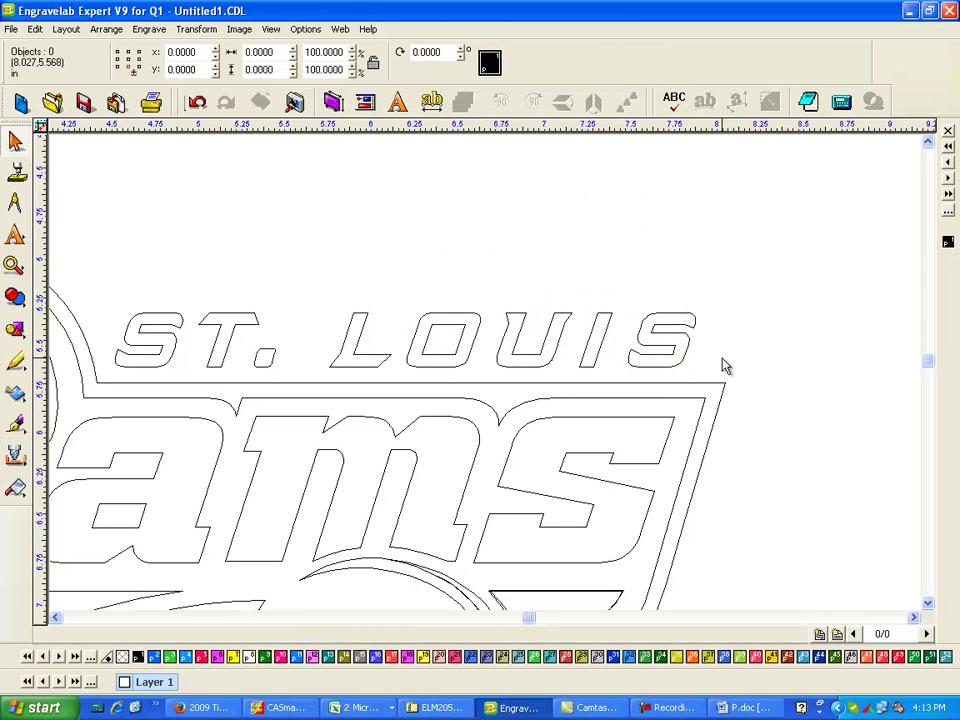
# Select the S, T, period, L and O of ST. LOUIS, trial-move them up, then take the move back
pyautogui.click(178, 345)
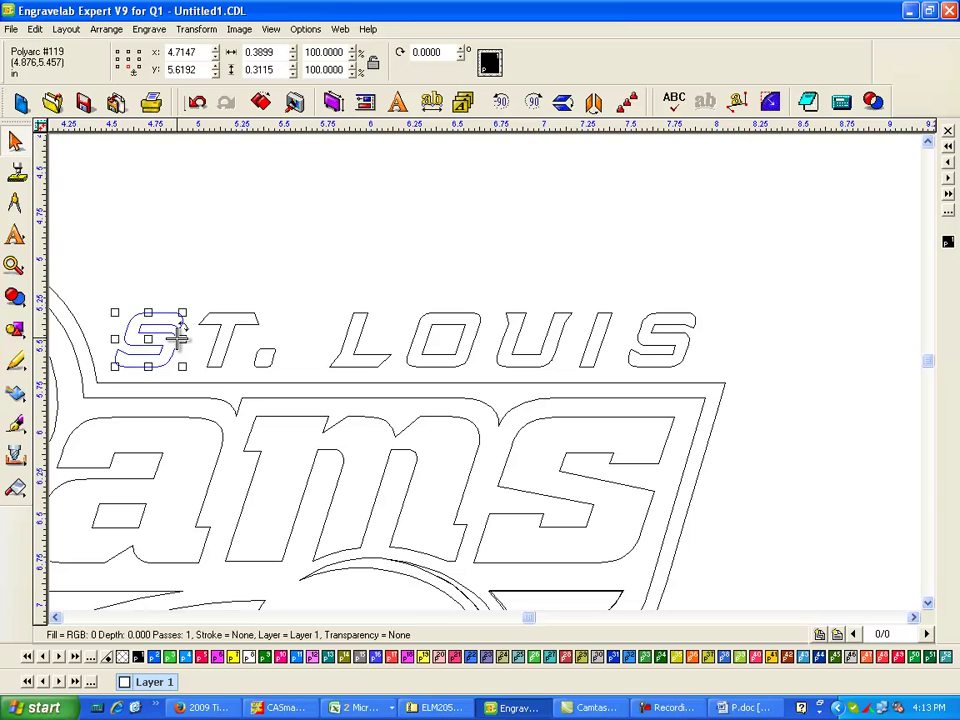
pyautogui.keyDown('shift'); pyautogui.click(230, 328); pyautogui.keyUp('shift')
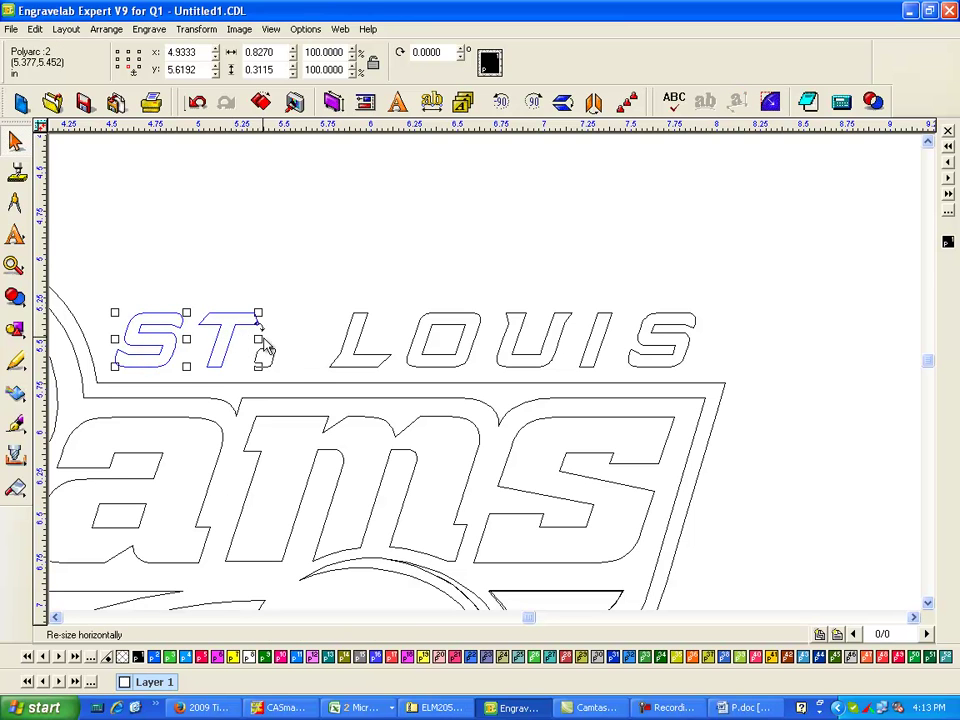
pyautogui.keyDown('shift'); pyautogui.click(266, 355); pyautogui.keyUp('shift')
pyautogui.keyDown('shift'); pyautogui.click(363, 330); pyautogui.keyUp('shift')
pyautogui.keyDown('shift'); pyautogui.click(441, 332); pyautogui.keyUp('shift')
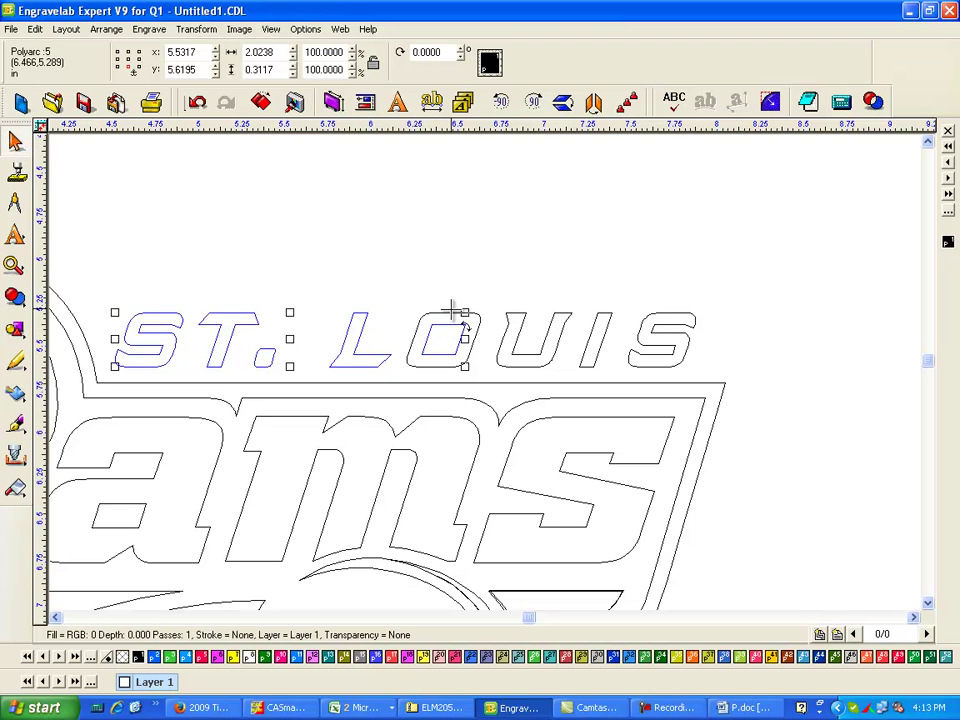
pyautogui.keyDown('shift'); pyautogui.click(460, 313); pyautogui.keyUp('shift')
pyautogui.click(297, 345)
pyautogui.moveTo(297, 345); pyautogui.dragTo(372, 228)
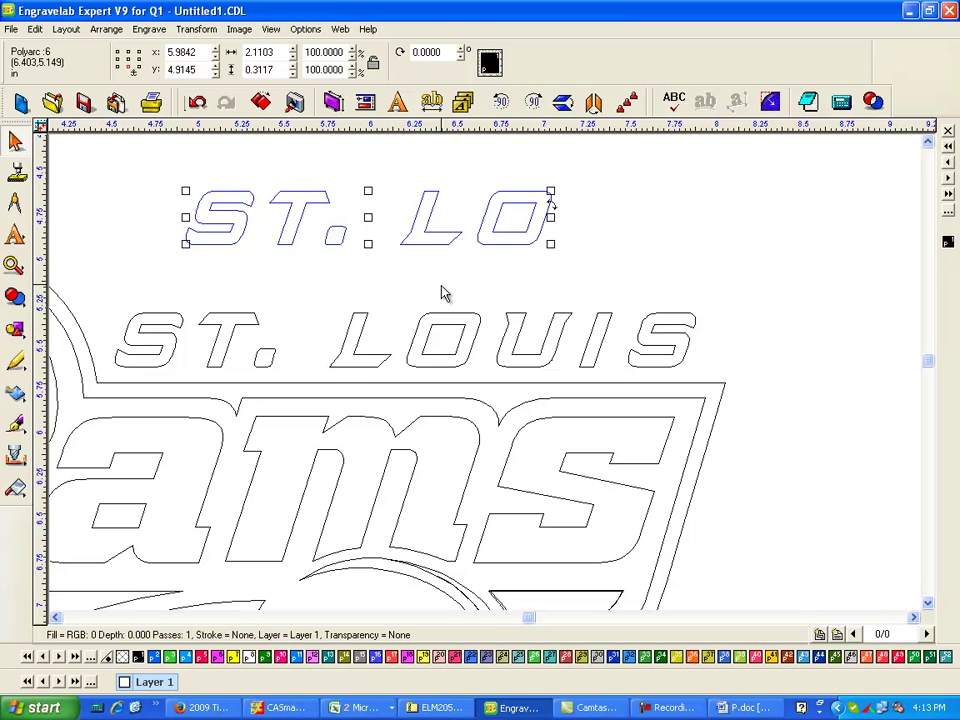
pyautogui.press('Delete')
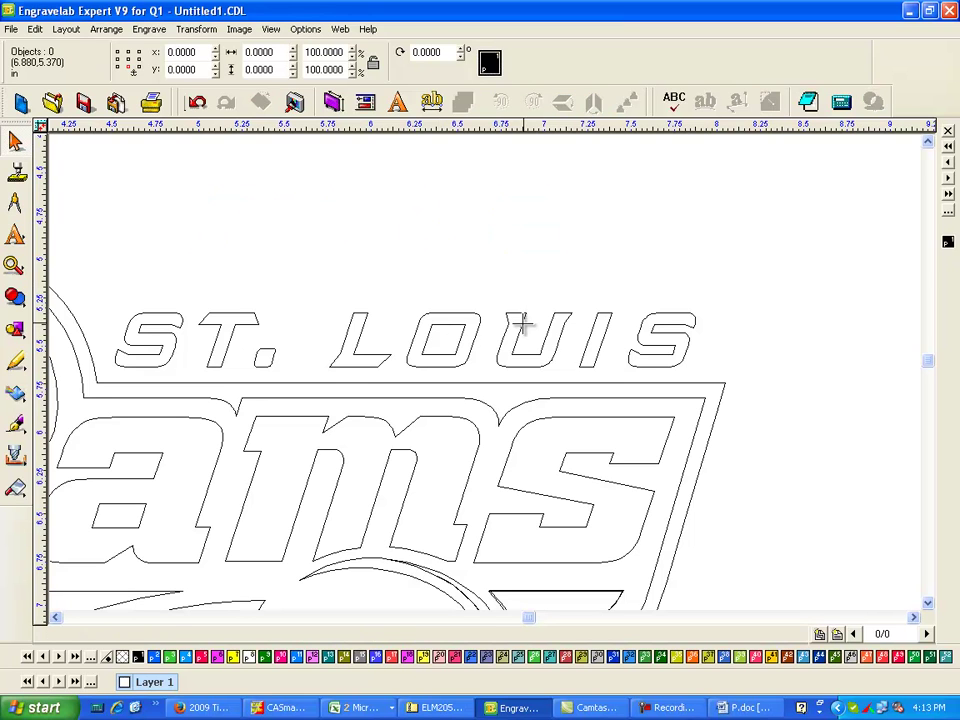
# Select the U, I and S of LOUIS, then trial-move the S of ST and take it back
pyautogui.click(522, 323)
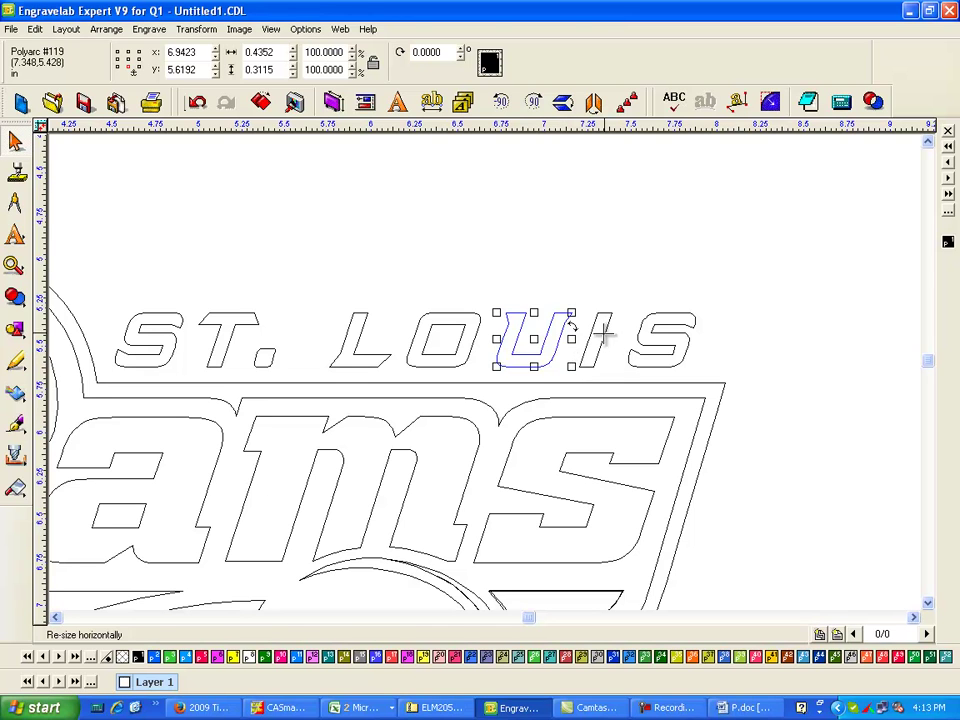
pyautogui.keyDown('shift'); pyautogui.click(604, 338); pyautogui.keyUp('shift')
pyautogui.keyDown('shift'); pyautogui.click(643, 350); pyautogui.keyUp('shift')
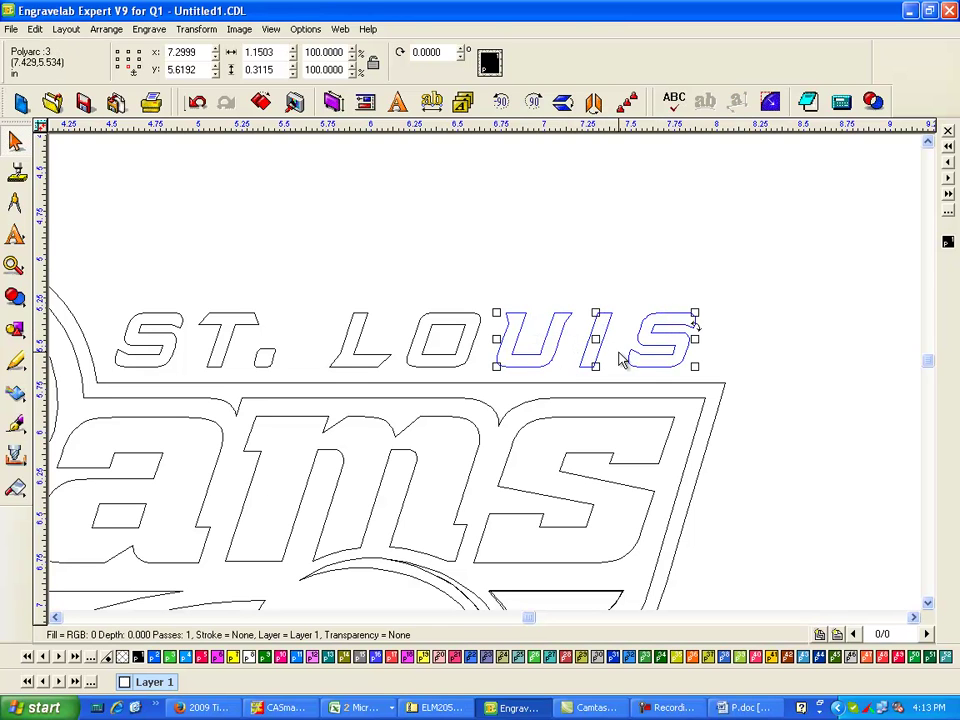
pyautogui.click(620, 360)
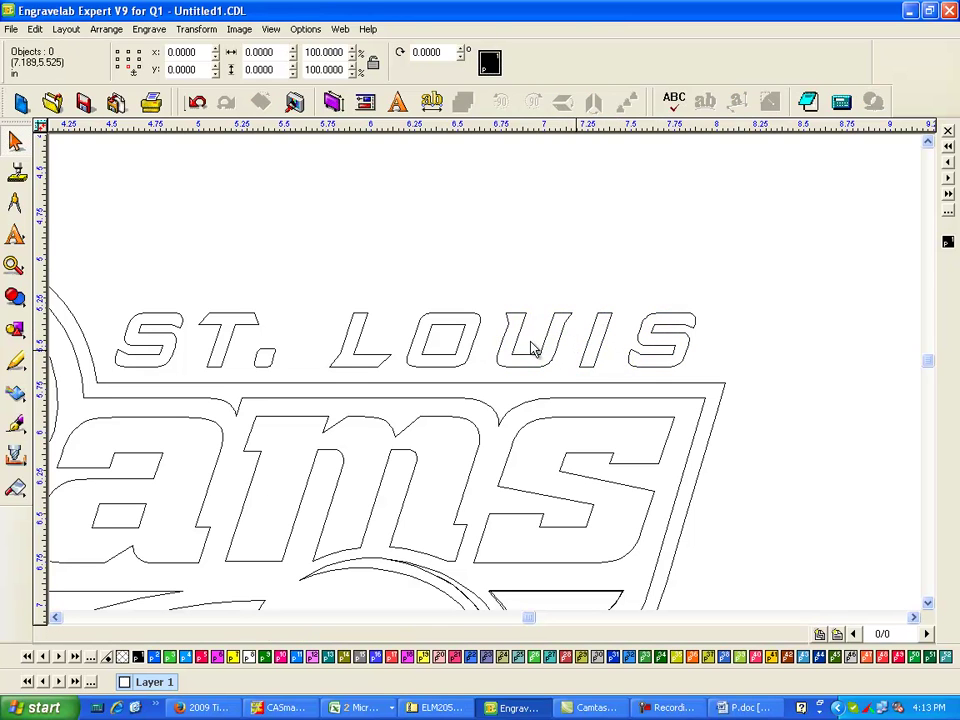
pyautogui.click(168, 320)
pyautogui.moveTo(150, 337); pyautogui.dragTo(338, 232)
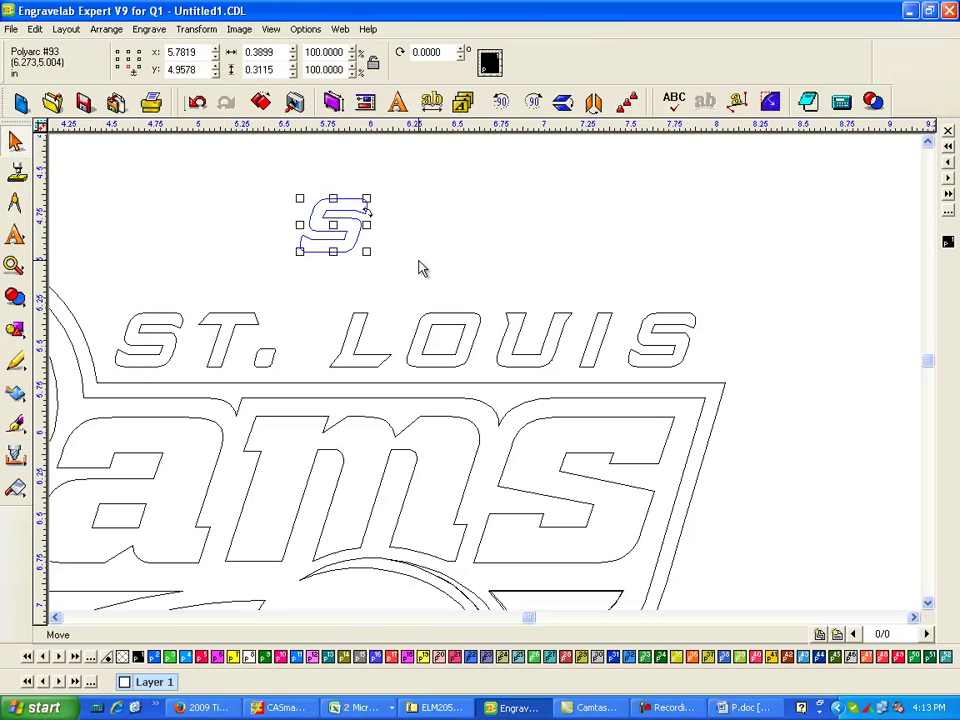
pyautogui.press('Delete')
# Trial-move T. LOUIS off the original and take it back, then drag the L above the lettering
pyautogui.click(262, 345)
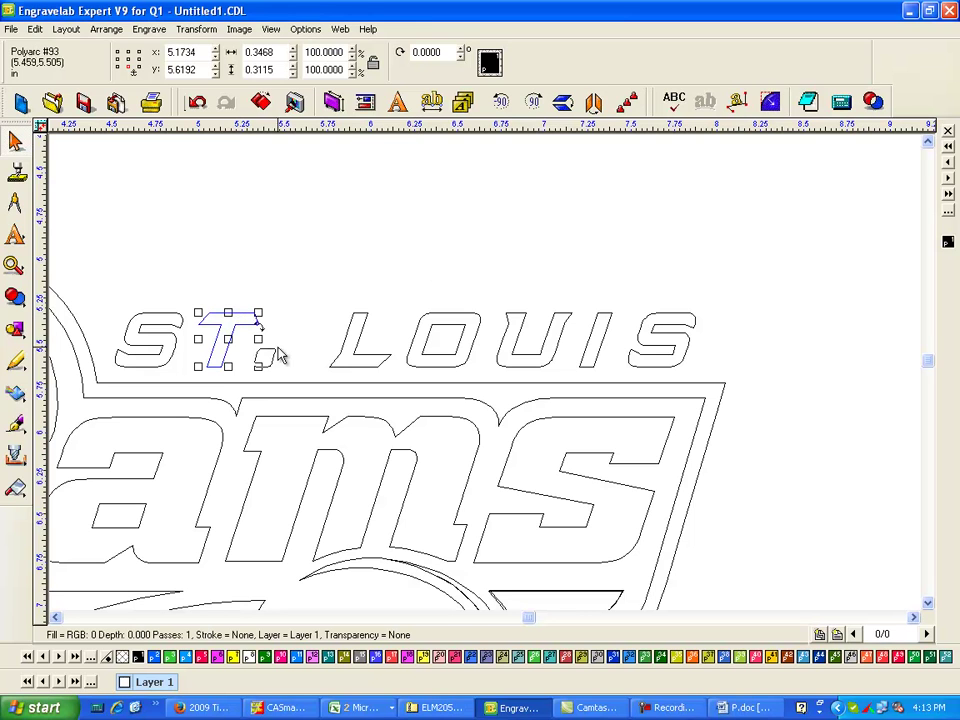
pyautogui.keyDown('shift'); pyautogui.click(265, 358); pyautogui.keyUp('shift')
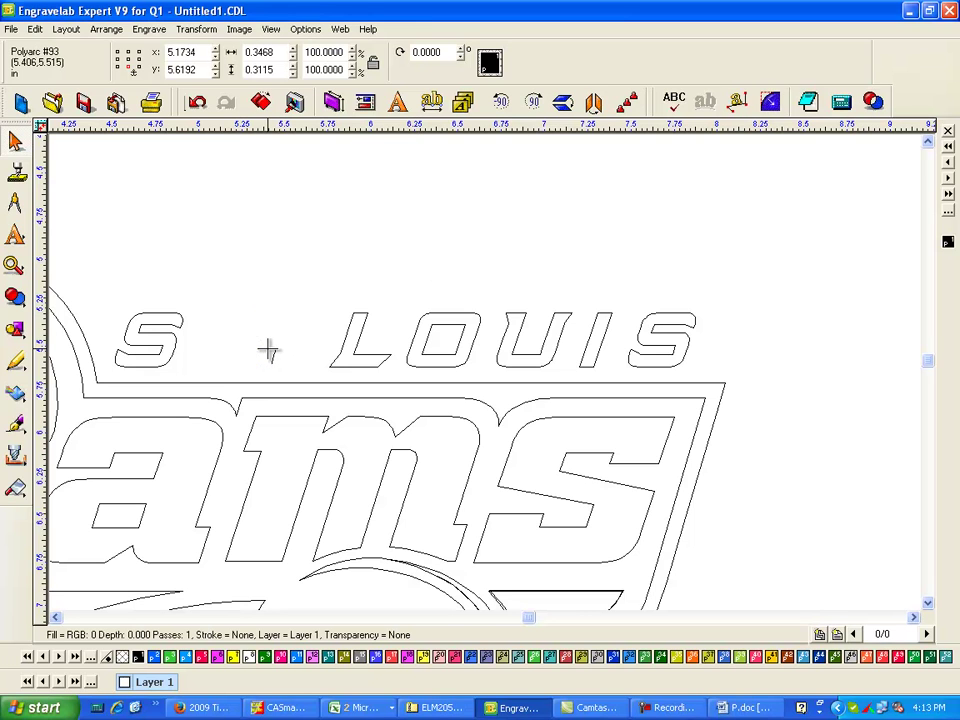
pyautogui.keyDown('shift'); pyautogui.click(369, 315); pyautogui.keyUp('shift')
pyautogui.keyDown('shift'); pyautogui.click(443, 322); pyautogui.keyUp('shift')
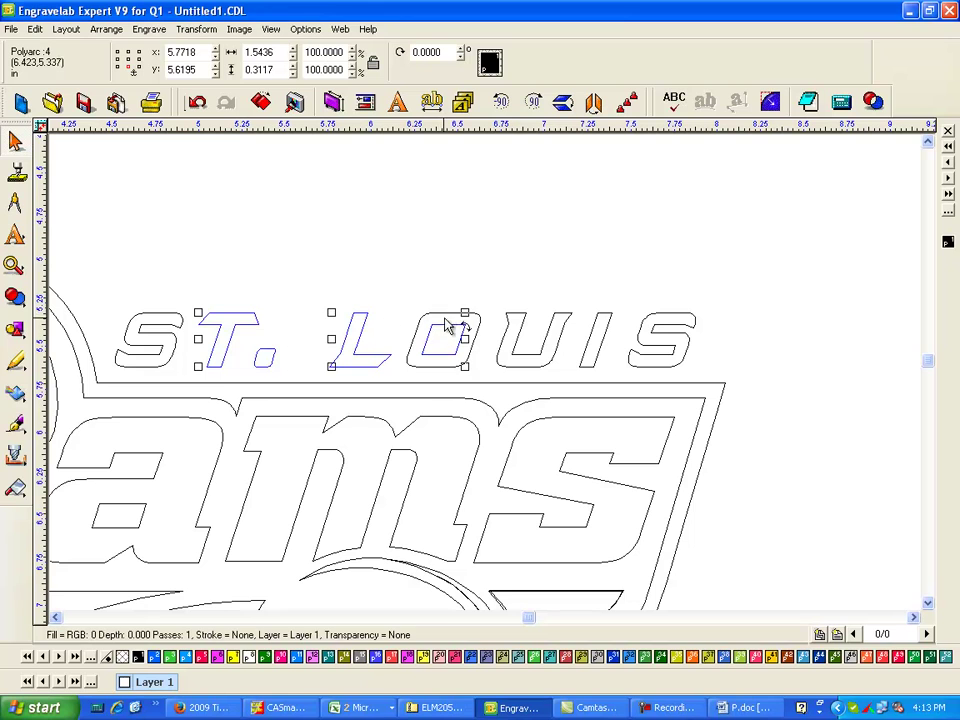
pyautogui.keyDown('shift'); pyautogui.click(472, 317); pyautogui.keyUp('shift')
pyautogui.keyDown('shift'); pyautogui.click(508, 318); pyautogui.keyUp('shift')
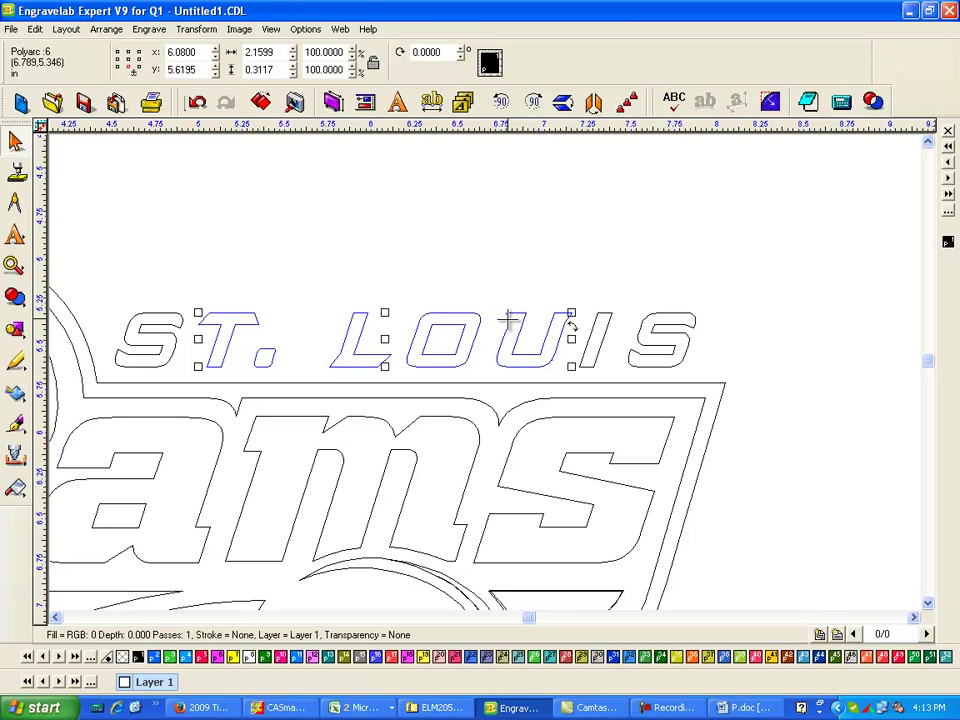
pyautogui.keyDown('shift'); pyautogui.click(601, 320); pyautogui.keyUp('shift')
pyautogui.keyDown('shift'); pyautogui.click(669, 318); pyautogui.keyUp('shift')
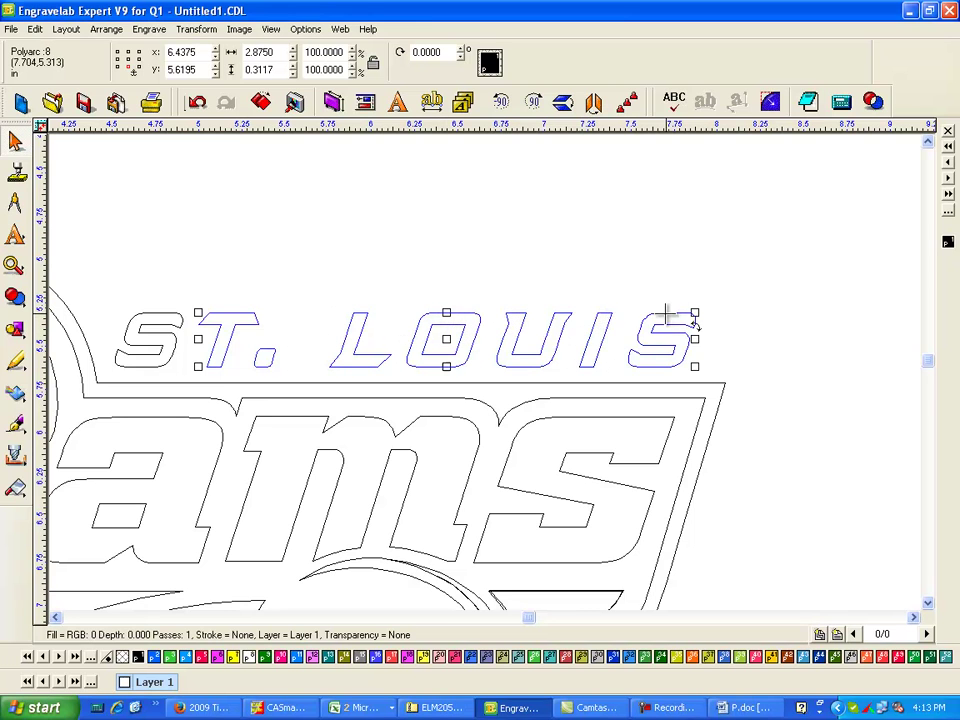
pyautogui.moveTo(452, 348); pyautogui.dragTo(639, 197)
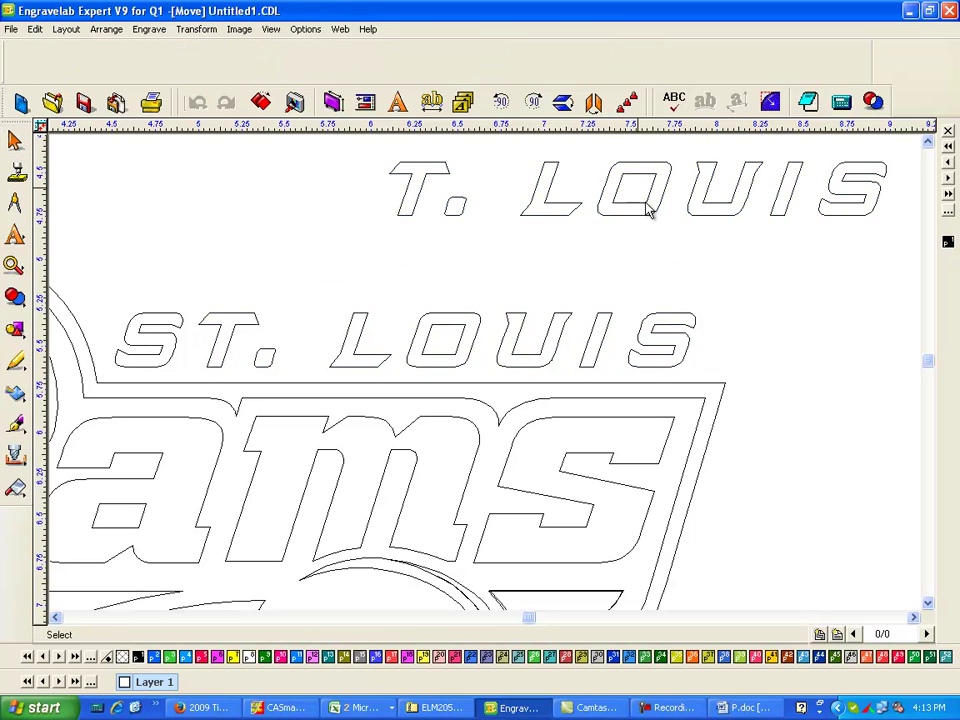
pyautogui.press('Delete')
pyautogui.moveTo(364, 330); pyautogui.dragTo(540, 206)
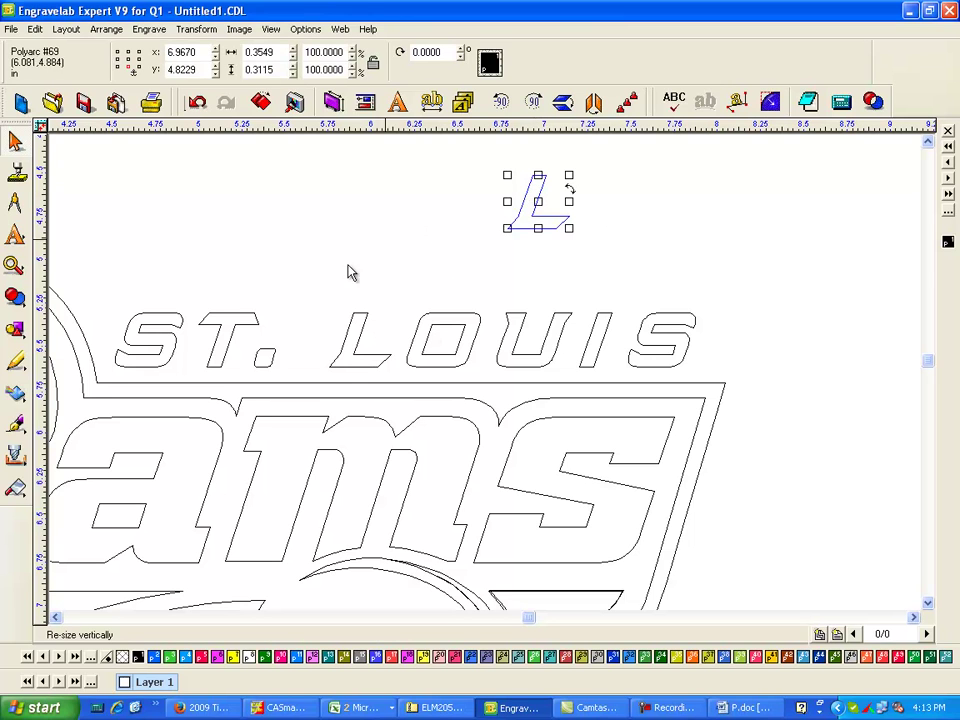
# Begin selecting the duplicate S, T, period and L, then clear the selection
pyautogui.click(185, 355)
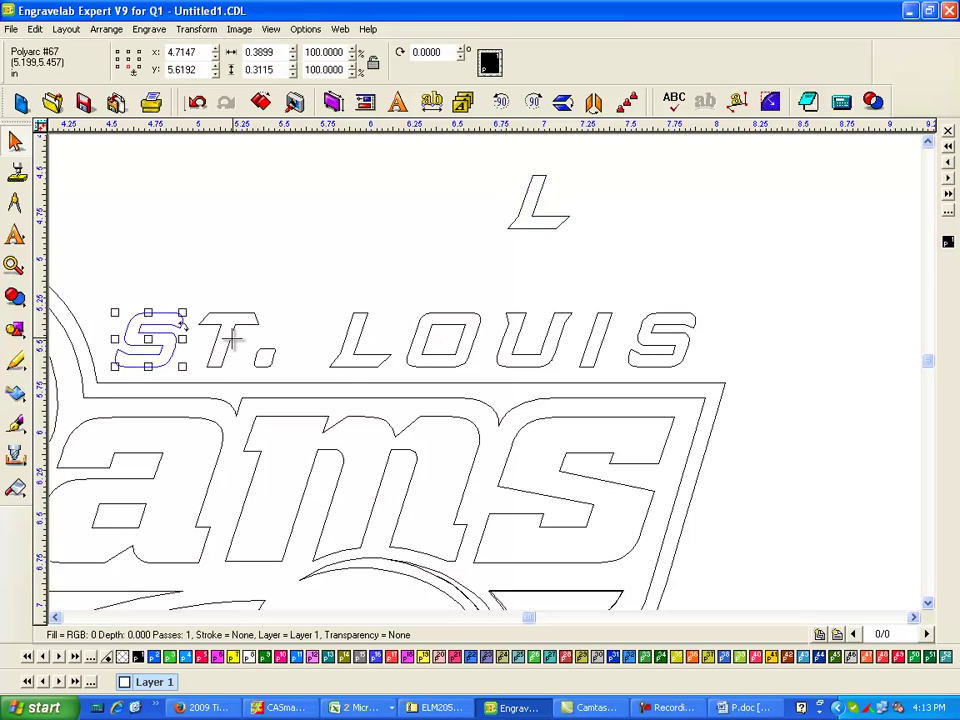
pyautogui.click(230, 340)
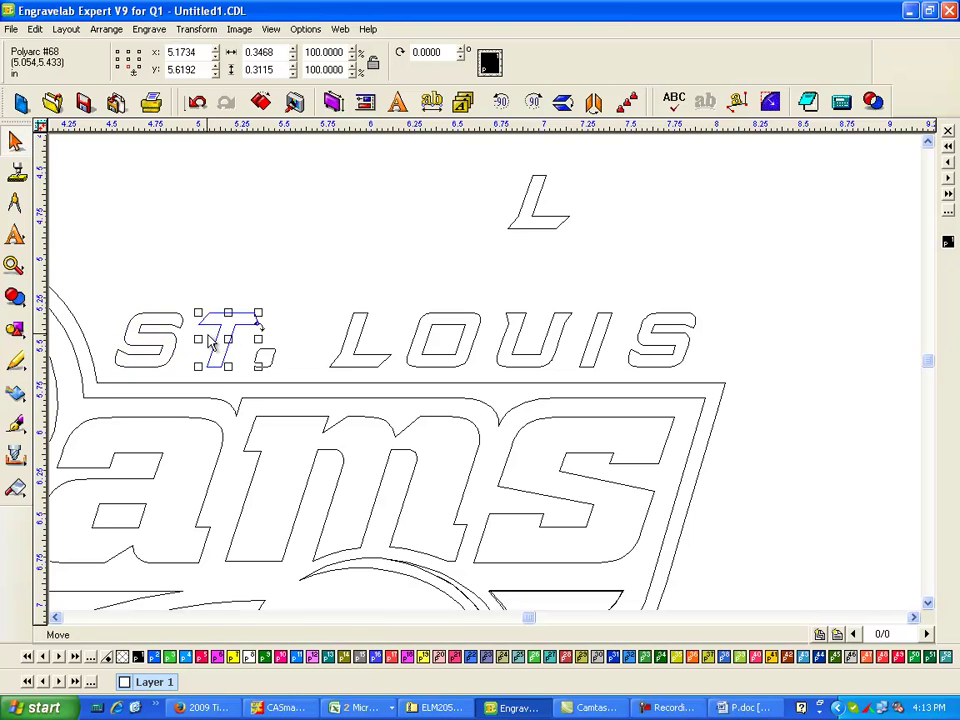
pyautogui.keyDown('shift'); pyautogui.click(192, 343); pyautogui.keyUp('shift')
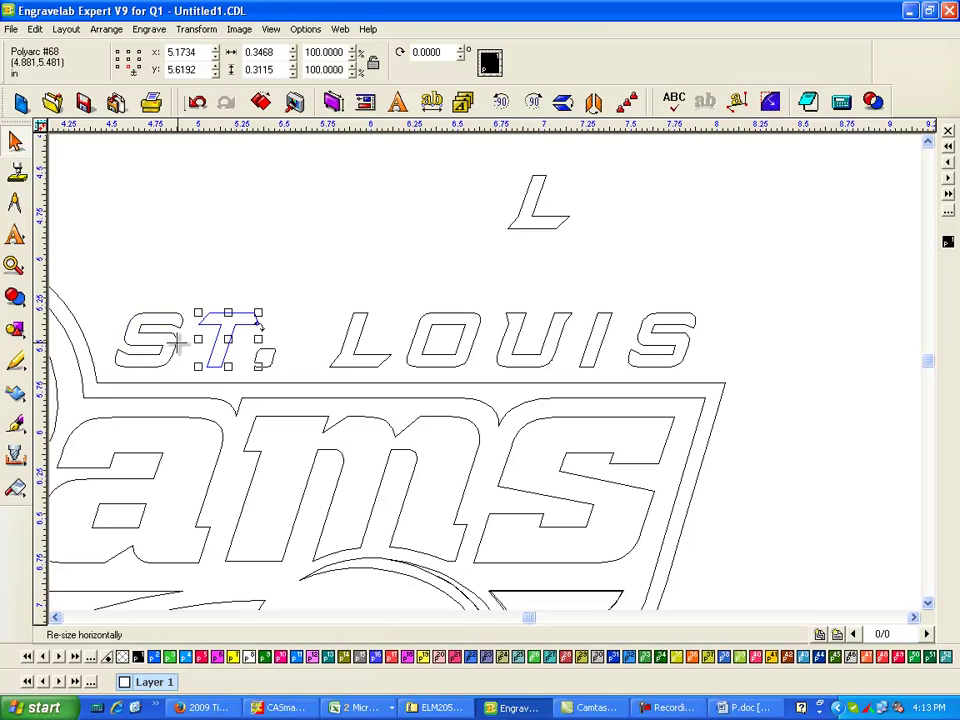
pyautogui.keyDown('shift'); pyautogui.click(266, 354); pyautogui.keyUp('shift')
pyautogui.keyDown('shift'); pyautogui.click(350, 333); pyautogui.keyUp('shift')
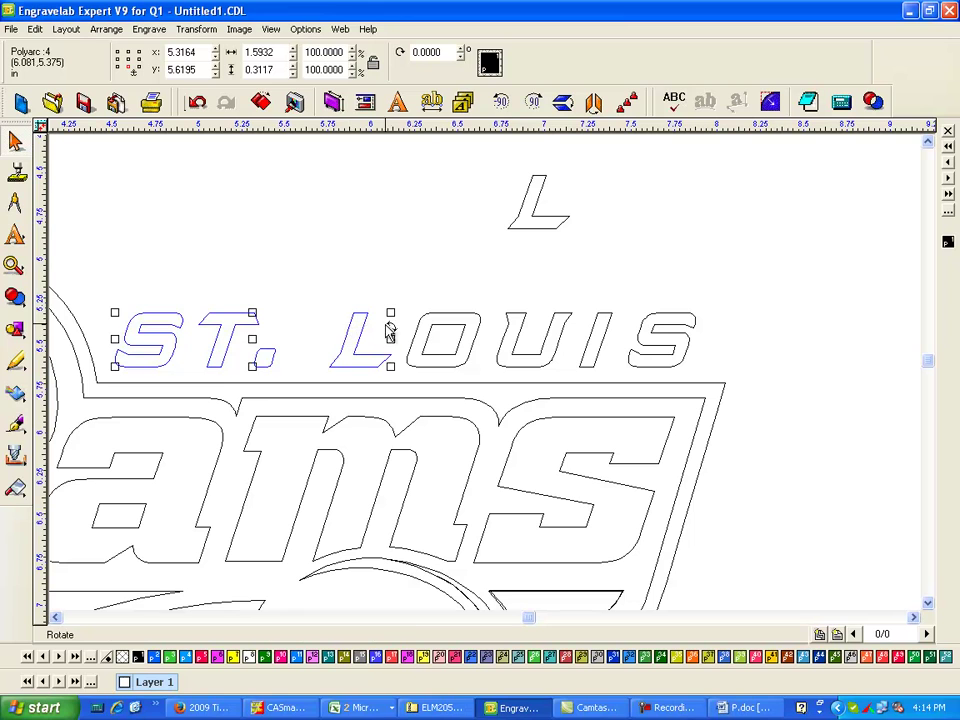
pyautogui.click(343, 362)
# Select the duplicate ST. LOUIS letters, lift and delete them, then move the spare L above
pyautogui.click(182, 326)
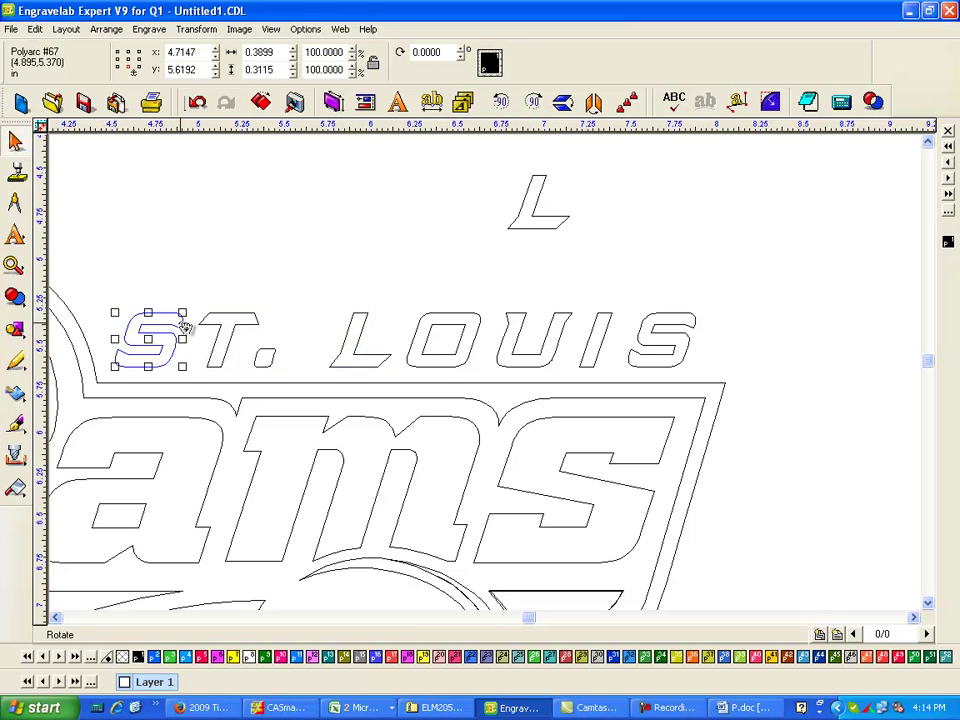
pyautogui.keyDown('shift'); pyautogui.click(245, 315); pyautogui.keyUp('shift')
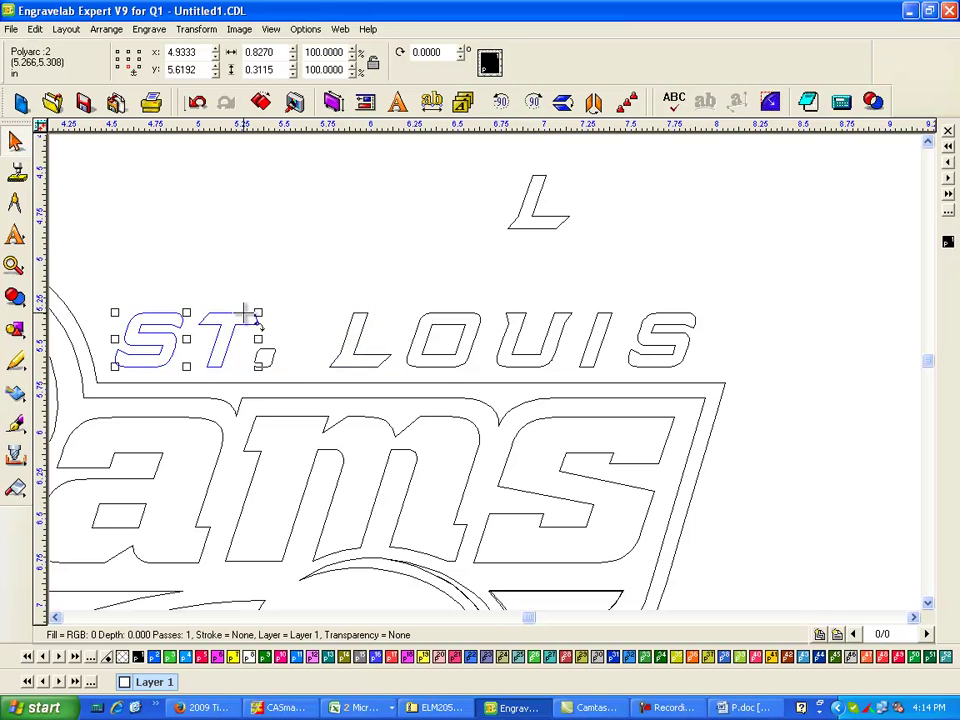
pyautogui.keyDown('shift'); pyautogui.click(266, 356); pyautogui.keyUp('shift')
pyautogui.keyDown('shift'); pyautogui.click(425, 333); pyautogui.keyUp('shift')
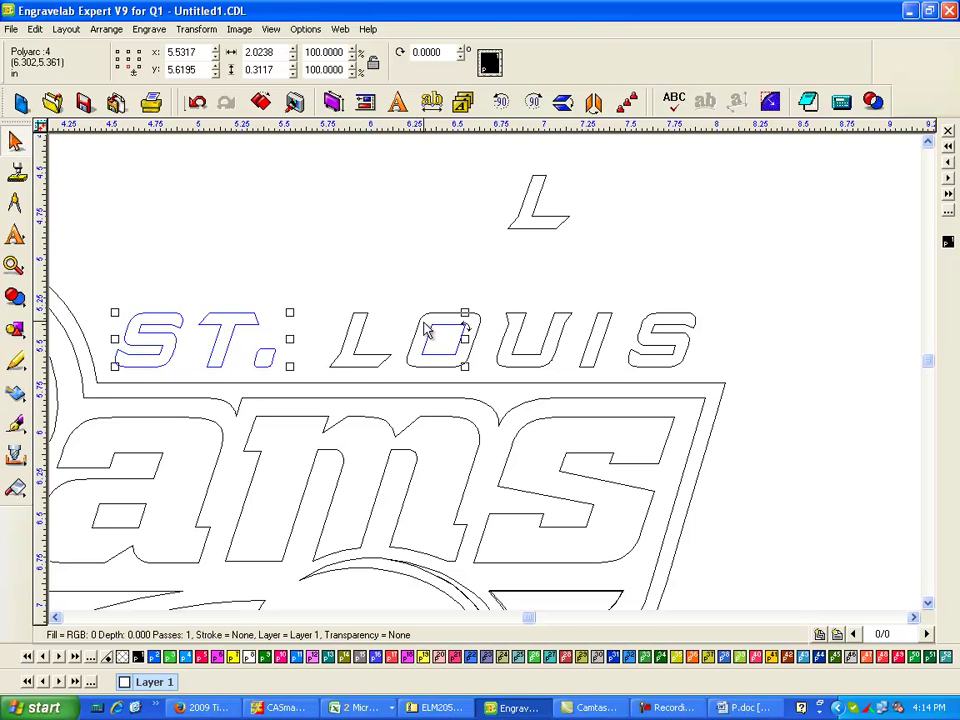
pyautogui.keyDown('shift'); pyautogui.click(476, 321); pyautogui.keyUp('shift')
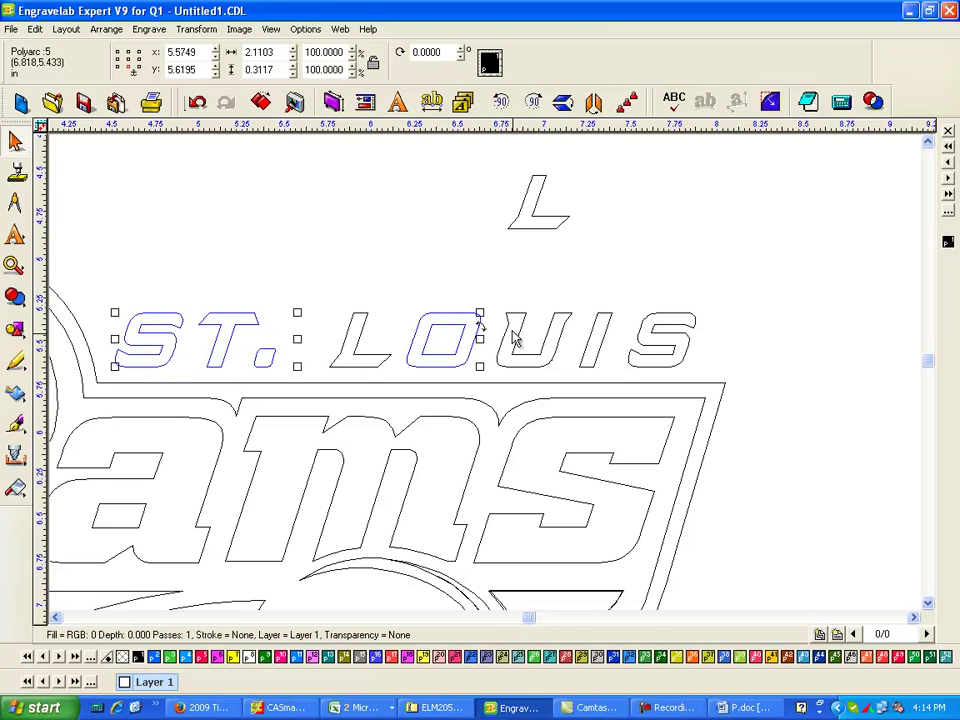
pyautogui.keyDown('shift'); pyautogui.click(562, 330); pyautogui.keyUp('shift')
pyautogui.keyDown('shift'); pyautogui.click(610, 316); pyautogui.keyUp('shift')
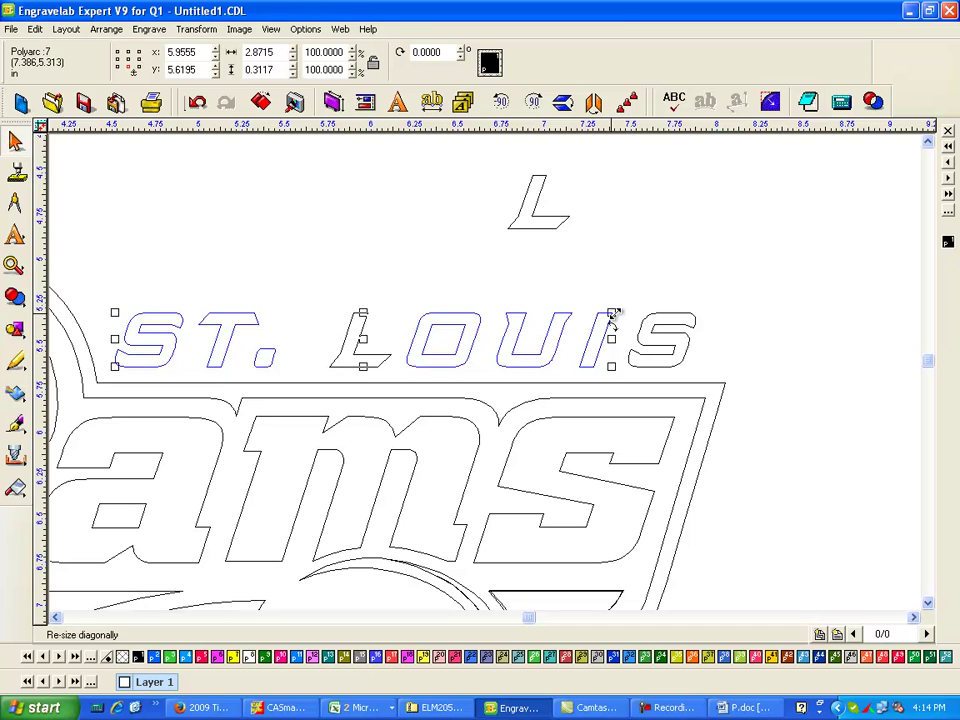
pyautogui.keyDown('shift'); pyautogui.click(680, 318); pyautogui.keyUp('shift')
pyautogui.moveTo(403, 339); pyautogui.dragTo(611, 181)
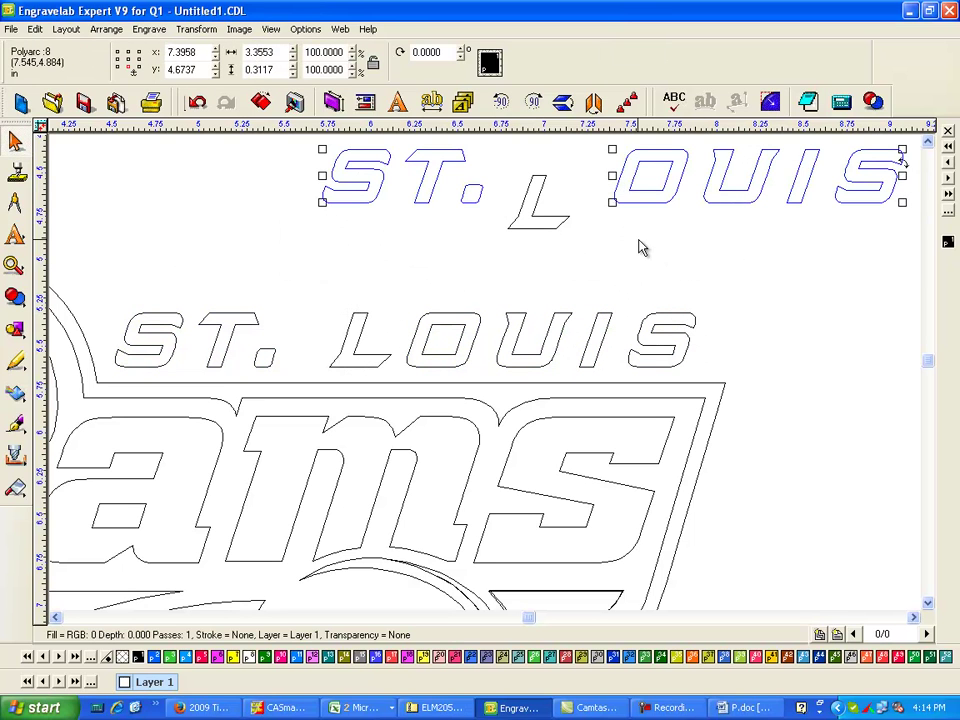
pyautogui.press('Delete')
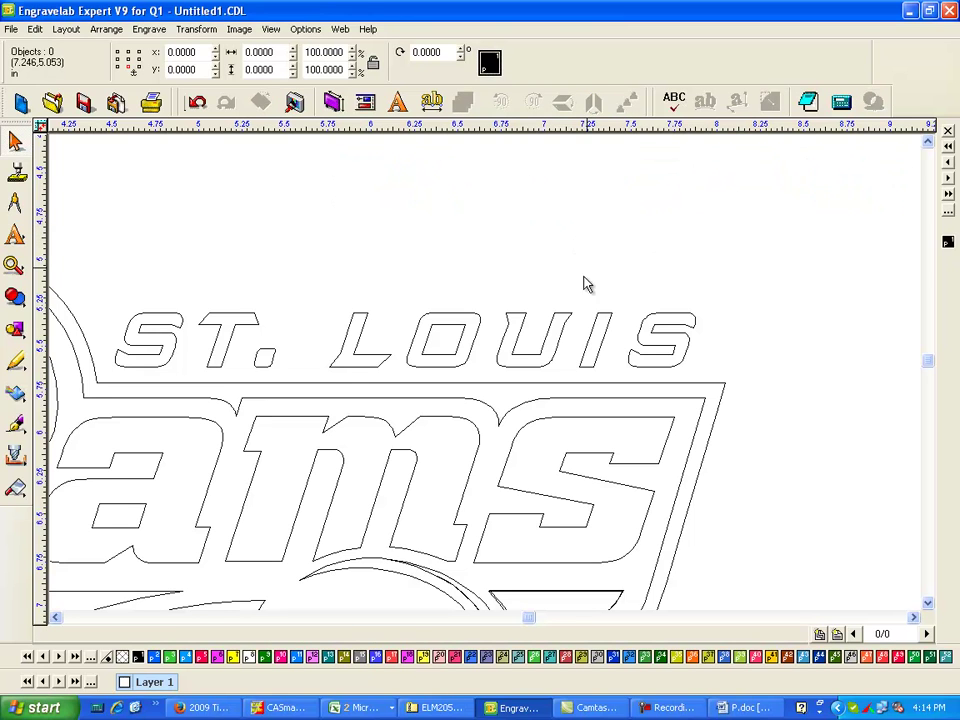
pyautogui.moveTo(361, 333); pyautogui.dragTo(482, 253)
# Pull the L out of LOUIS, then undo to put it back
pyautogui.click(360, 335)
pyautogui.moveTo(359, 336); pyautogui.dragTo(412, 228)
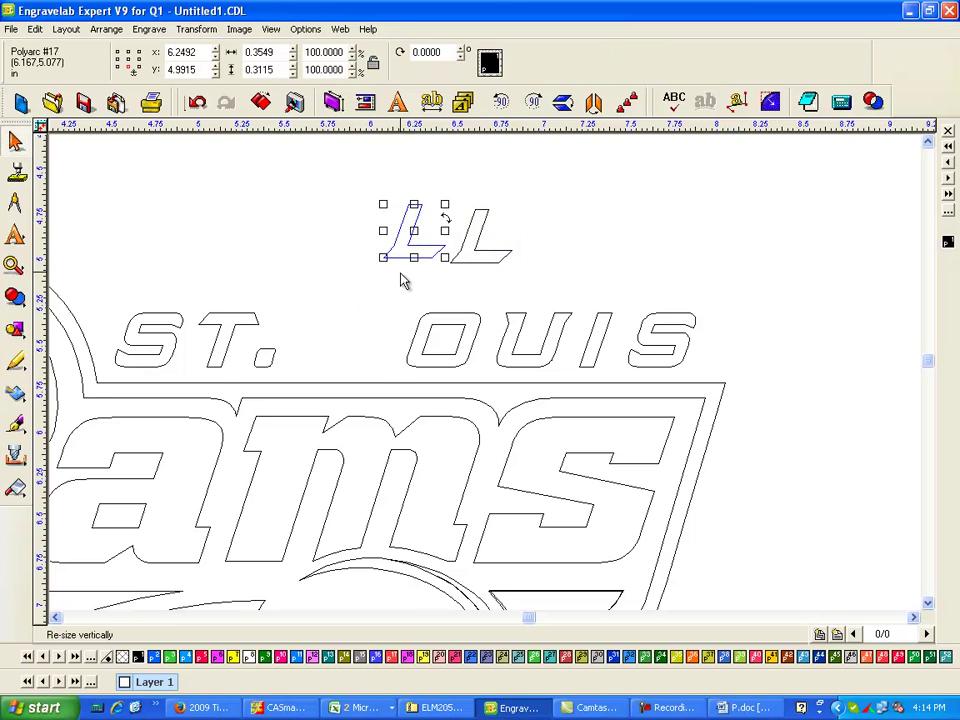
pyautogui.hotkey('ctrl', 'z')
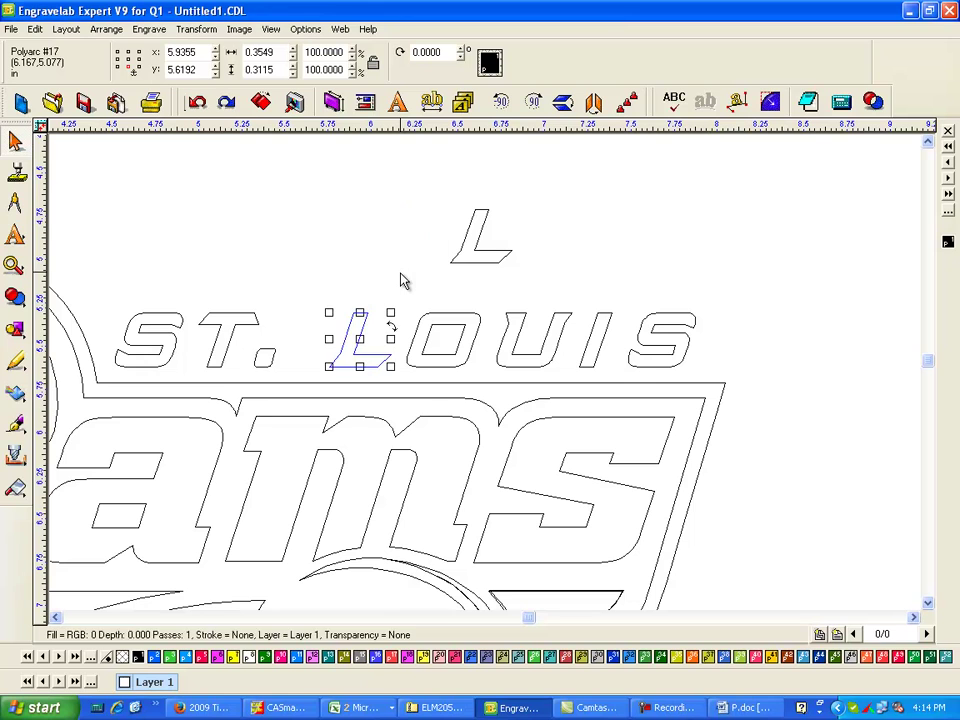
# Select the duplicate S, T, period, O, L, U, I and S, lift the copy and delete it
pyautogui.click(176, 333)
pyautogui.keyDown('shift'); pyautogui.click(250, 316); pyautogui.keyUp('shift')
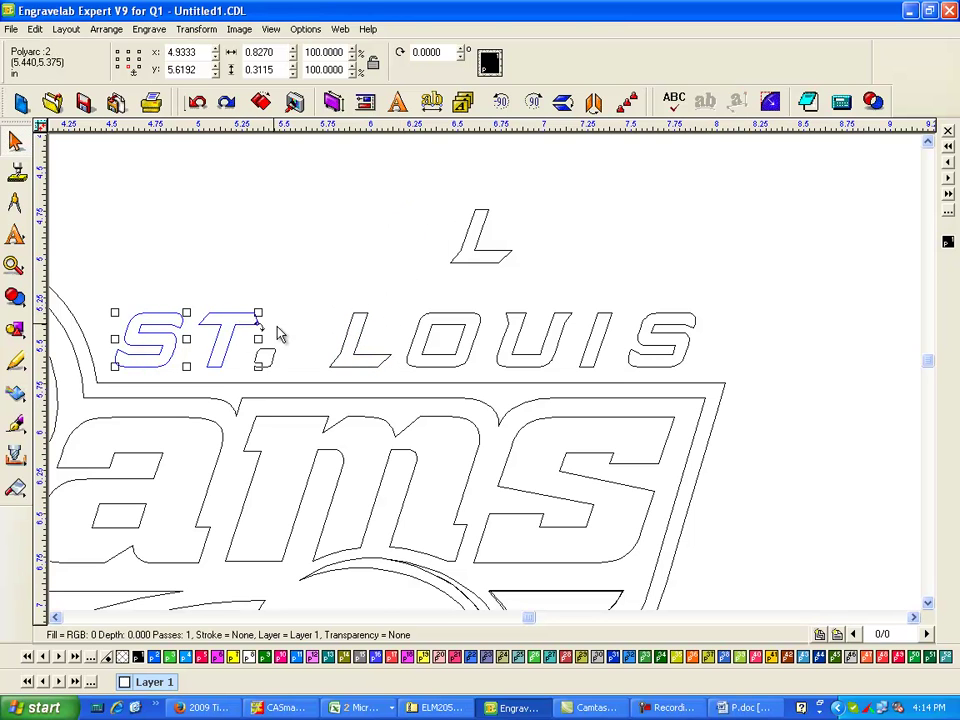
pyautogui.keyDown('shift'); pyautogui.click(268, 352); pyautogui.keyUp('shift')
pyautogui.keyDown('shift'); pyautogui.click(440, 320); pyautogui.keyUp('shift')
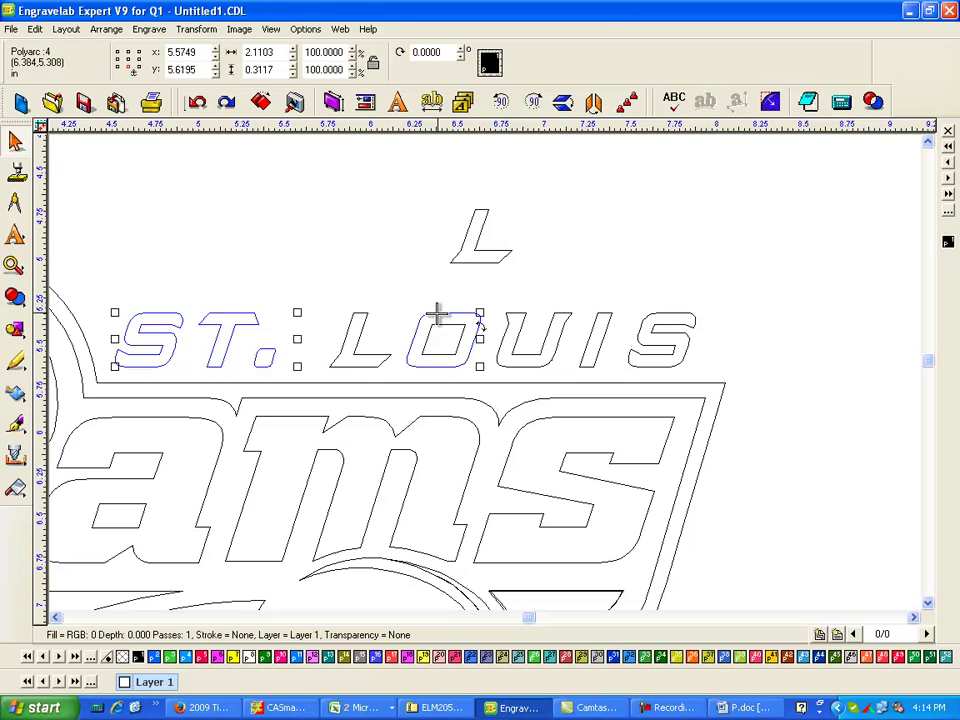
pyautogui.keyDown('shift'); pyautogui.click(478, 322); pyautogui.keyUp('shift')
pyautogui.keyDown('shift'); pyautogui.click(535, 321); pyautogui.keyUp('shift')
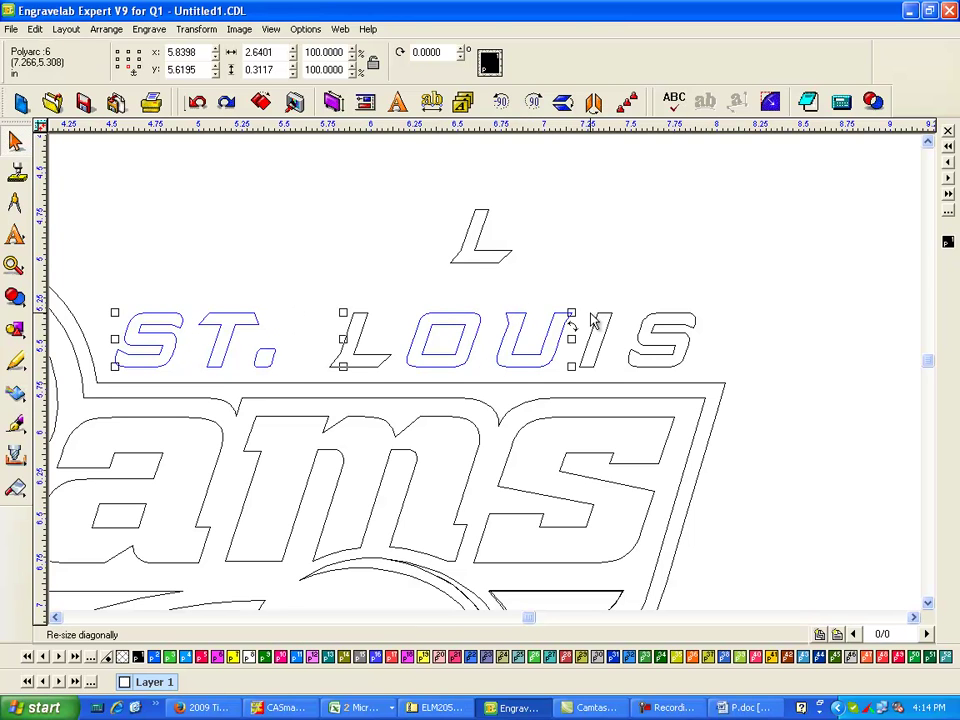
pyautogui.keyDown('shift'); pyautogui.click(600, 320); pyautogui.keyUp('shift')
pyautogui.keyDown('shift'); pyautogui.click(663, 317); pyautogui.keyUp('shift')
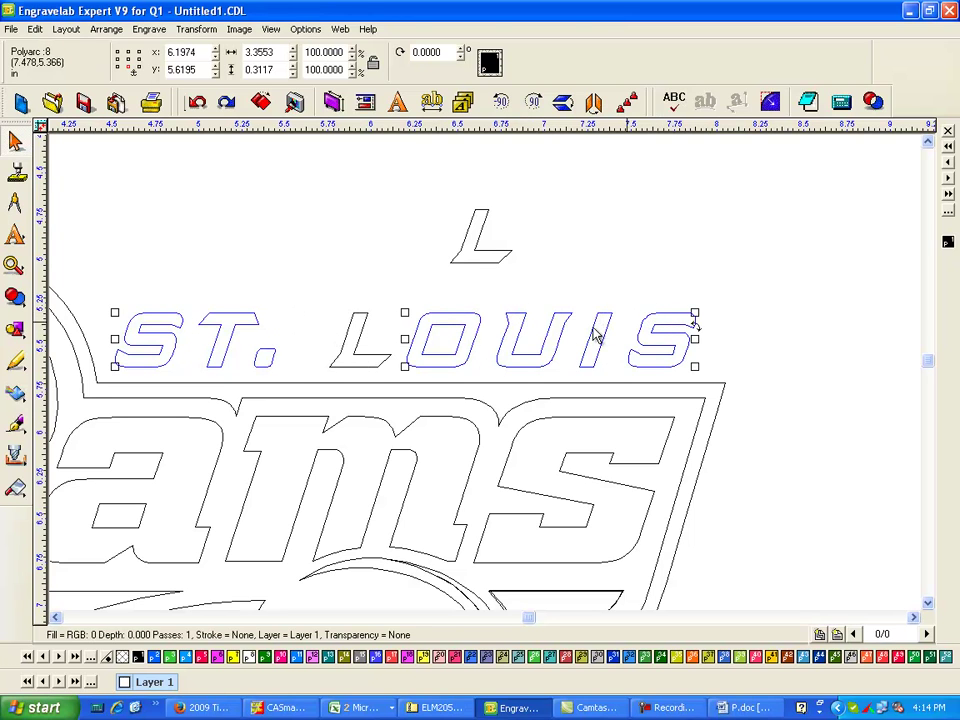
pyautogui.moveTo(403, 338); pyautogui.dragTo(525, 239)
pyautogui.press('Delete')
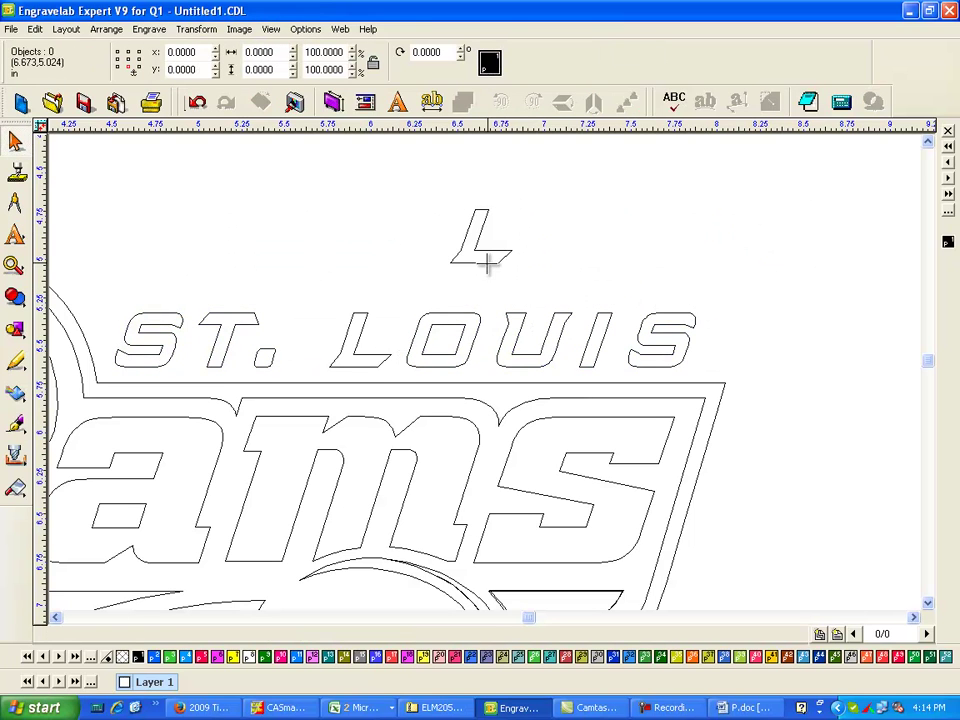
# Marquee-select the ST. LOUIS outlines and combine them with Arrange > Make Path
pyautogui.scroll(-2, 489, 373)
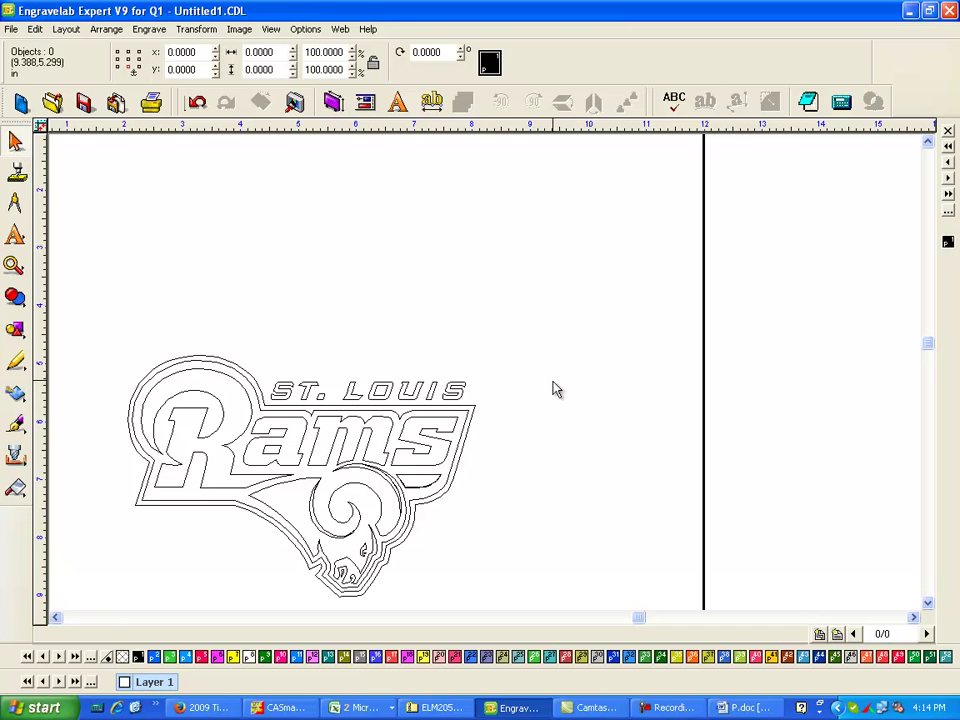
pyautogui.moveTo(265, 360); pyautogui.dragTo(540, 410)
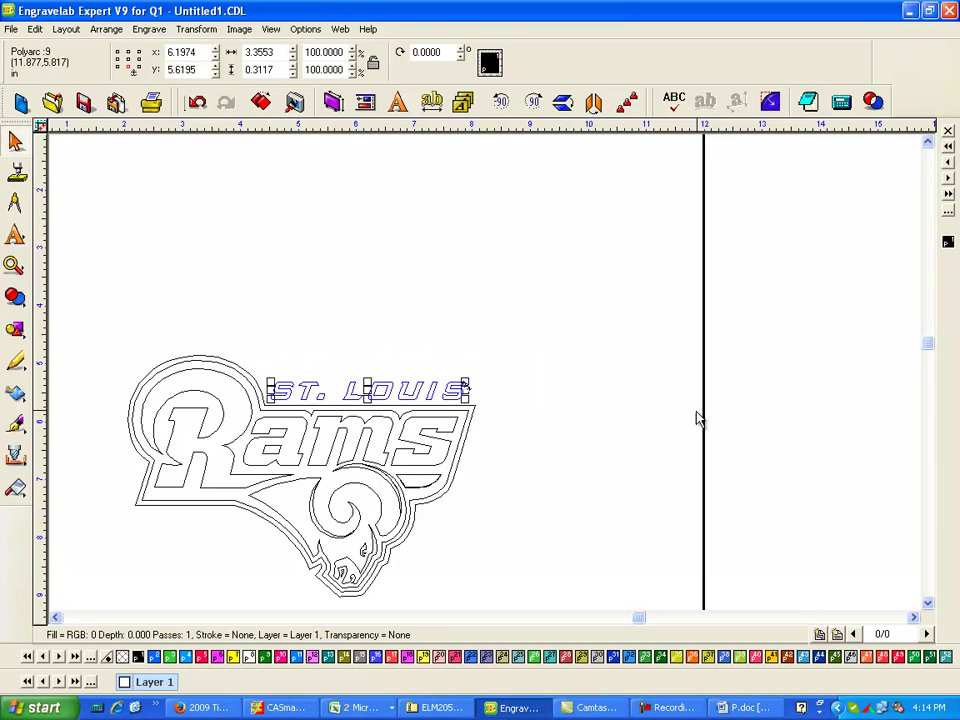
pyautogui.click(106, 29)
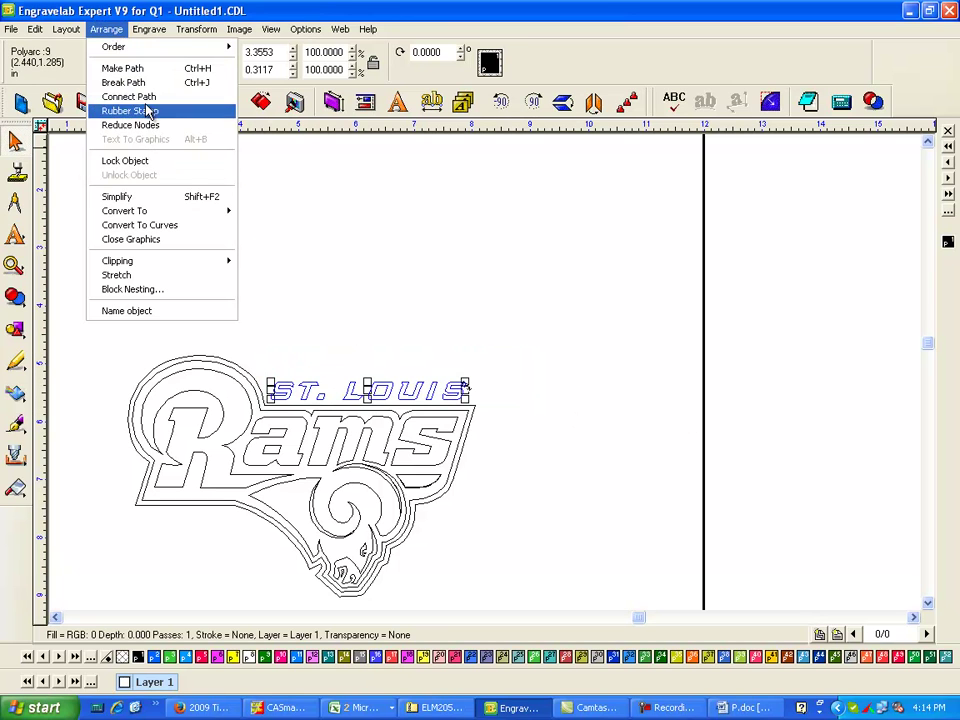
pyautogui.click(137, 70)
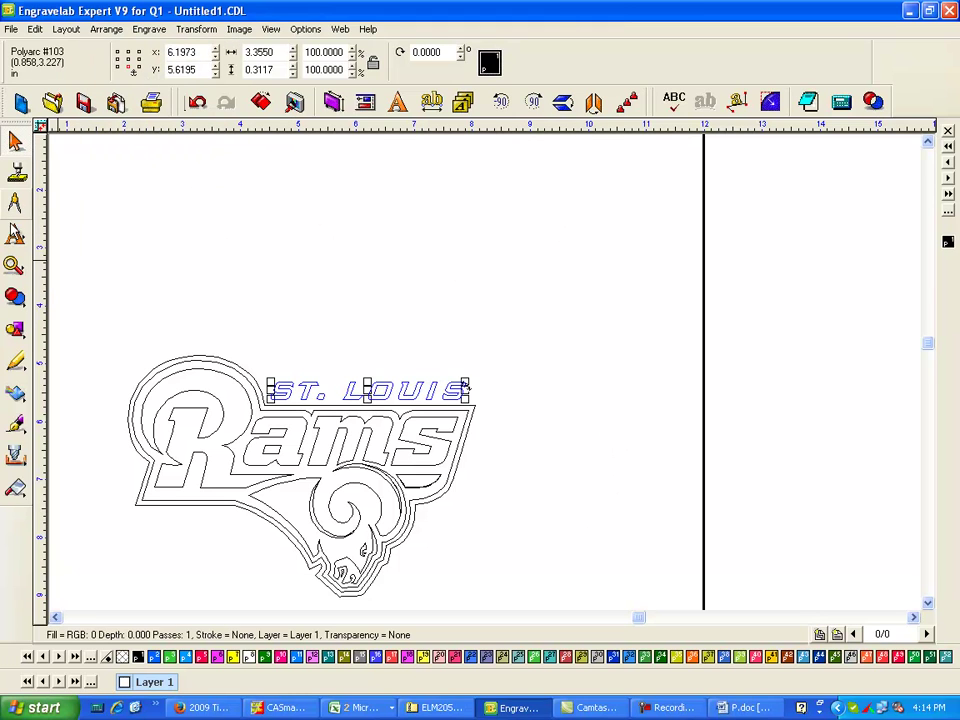
pyautogui.click(13, 265)
pyautogui.click(60, 270)
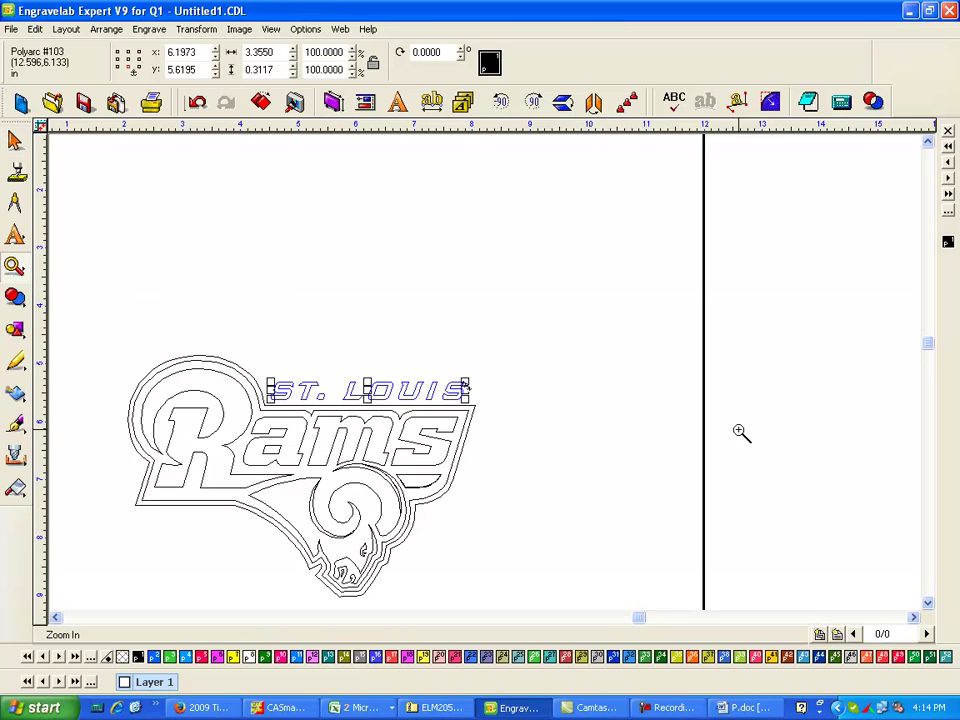
# Zoom in twice on the area beside the ram's horn and select the wedge shape
pyautogui.moveTo(98, 357); pyautogui.dragTo(495, 505)
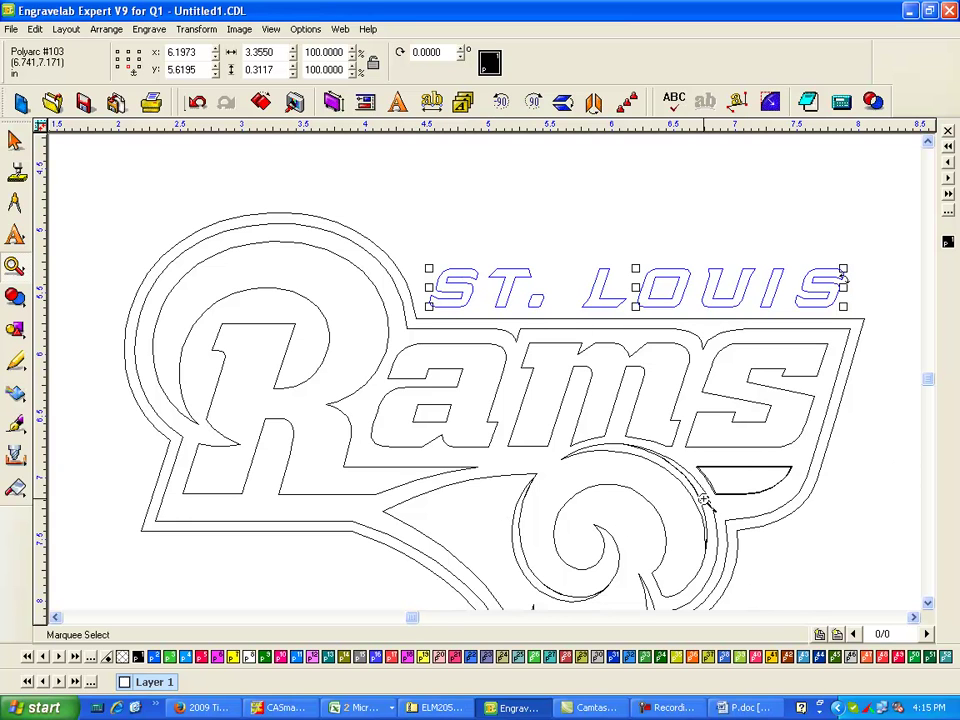
pyautogui.moveTo(565, 424); pyautogui.dragTo(888, 551)
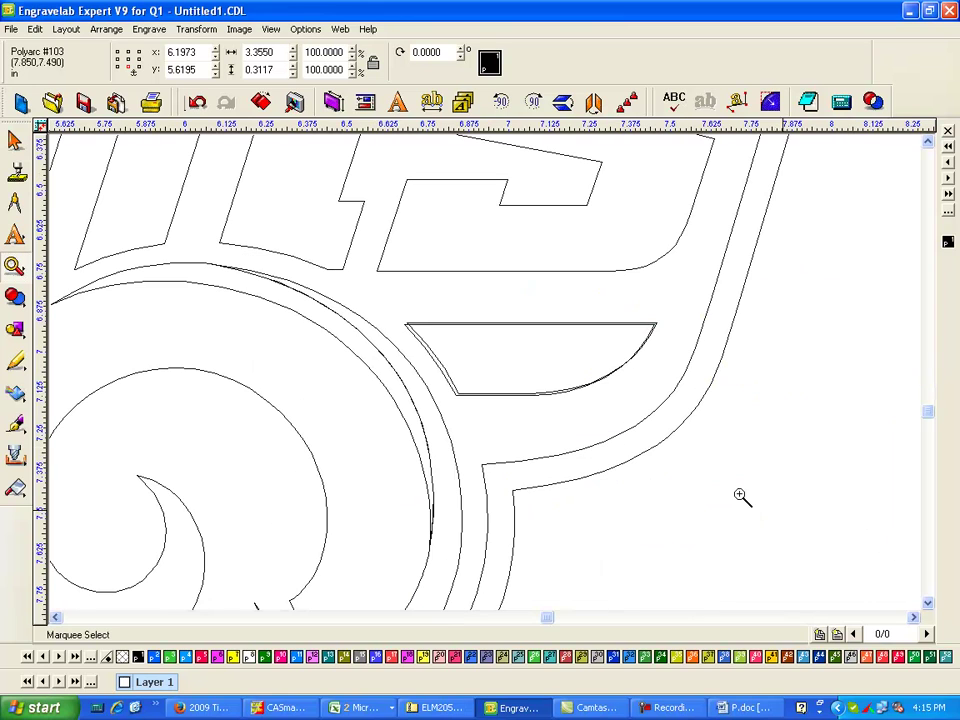
pyautogui.press('space')
pyautogui.click(514, 364)
pyautogui.click(433, 358)
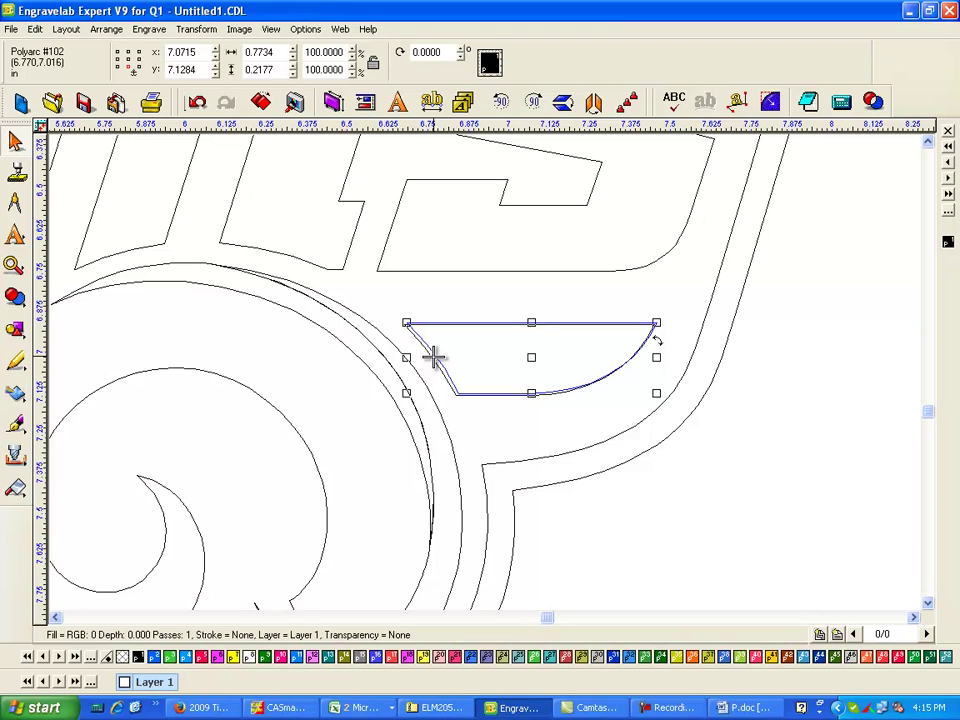
pyautogui.press('Escape')
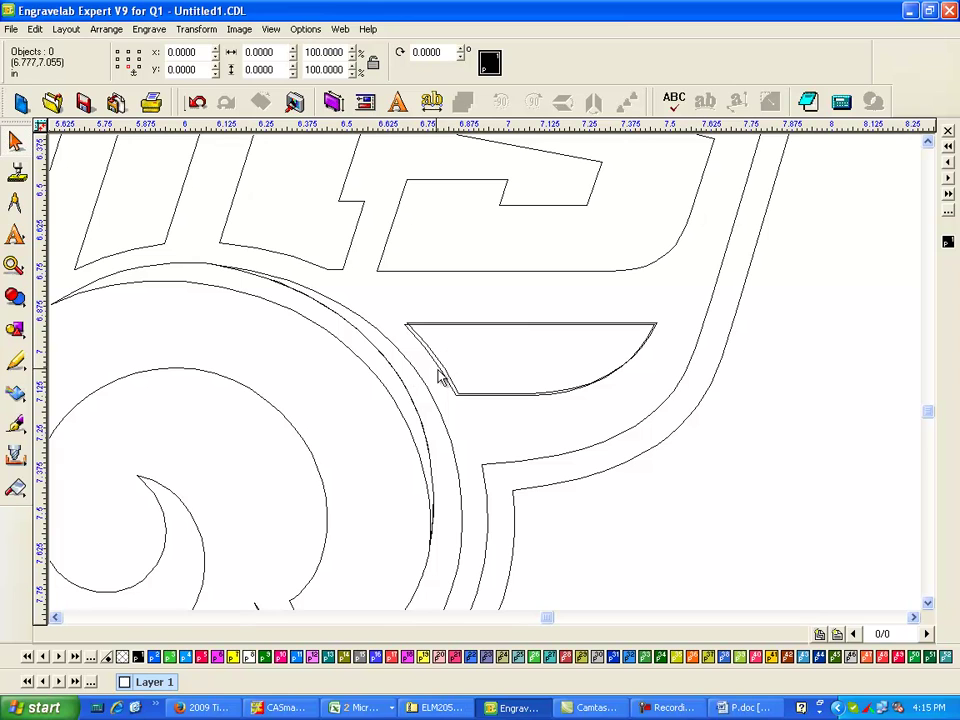
# Repeatedly select and deselect the wedge shape to inspect it
pyautogui.click(437, 368)
pyautogui.press('Escape')
pyautogui.click(439, 372)
pyautogui.press('Escape')
pyautogui.click(440, 372)
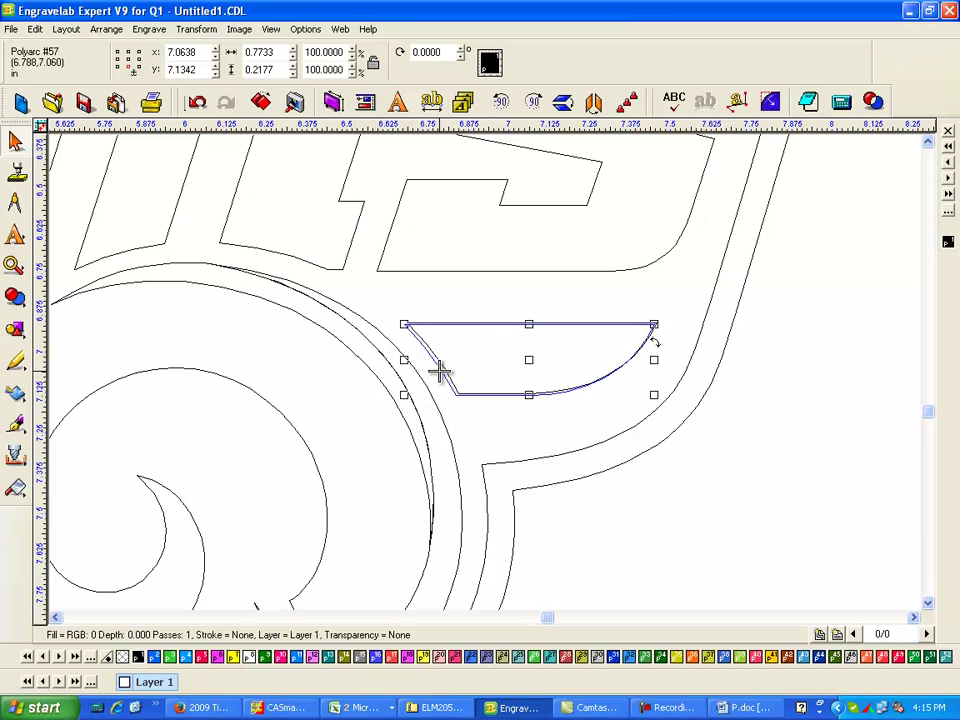
pyautogui.press('Escape')
pyautogui.click(439, 374)
pyautogui.press('Escape')
# Check the wedge for duplicates, delete it, then undo to restore it
pyautogui.click(448, 371)
pyautogui.click(454, 386)
pyautogui.click(448, 371)
pyautogui.click(455, 385)
pyautogui.click(446, 375)
pyautogui.click(458, 393)
pyautogui.click(446, 373)
pyautogui.press('Delete')
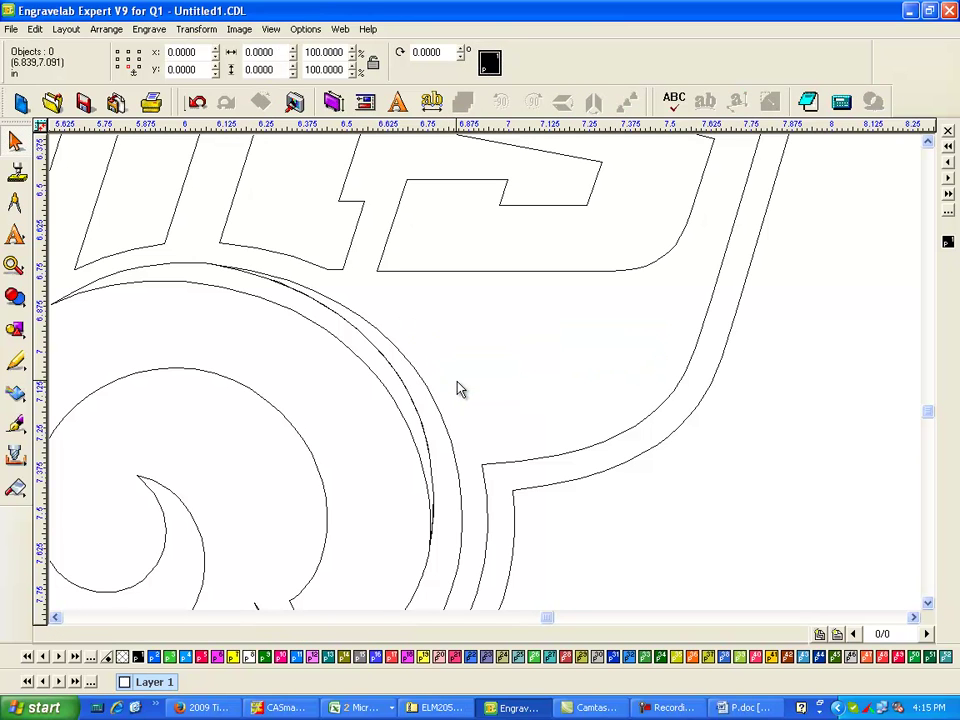
pyautogui.click(197, 101)
# Zoom back out to show the entire Rams logo
pyautogui.click(750, 268)
pyautogui.scroll(-2, 754, 287)
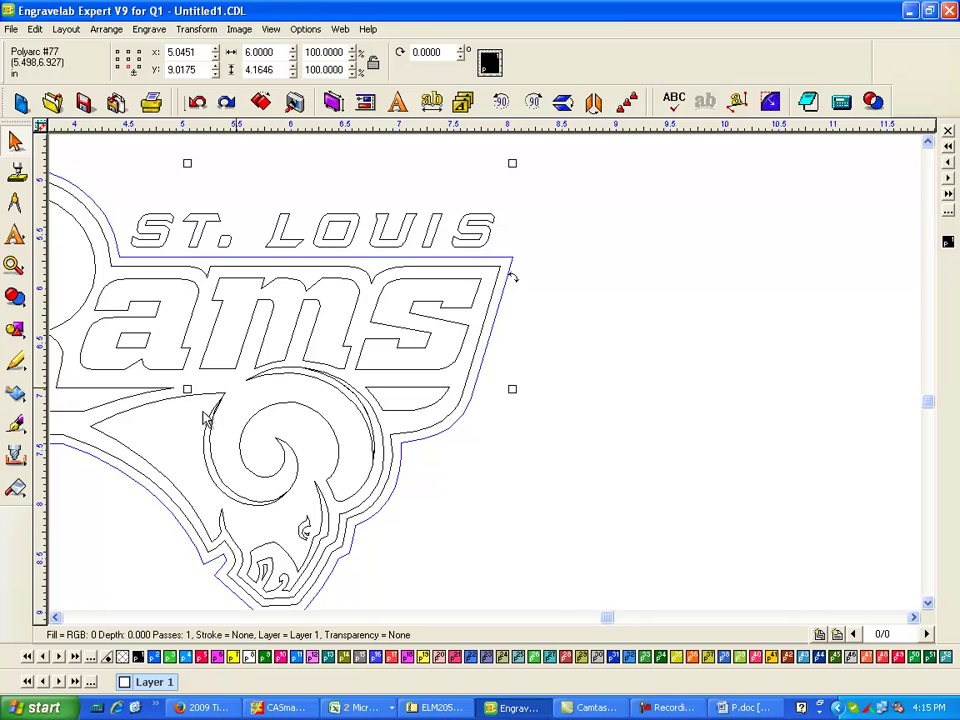
pyautogui.click(55, 617)
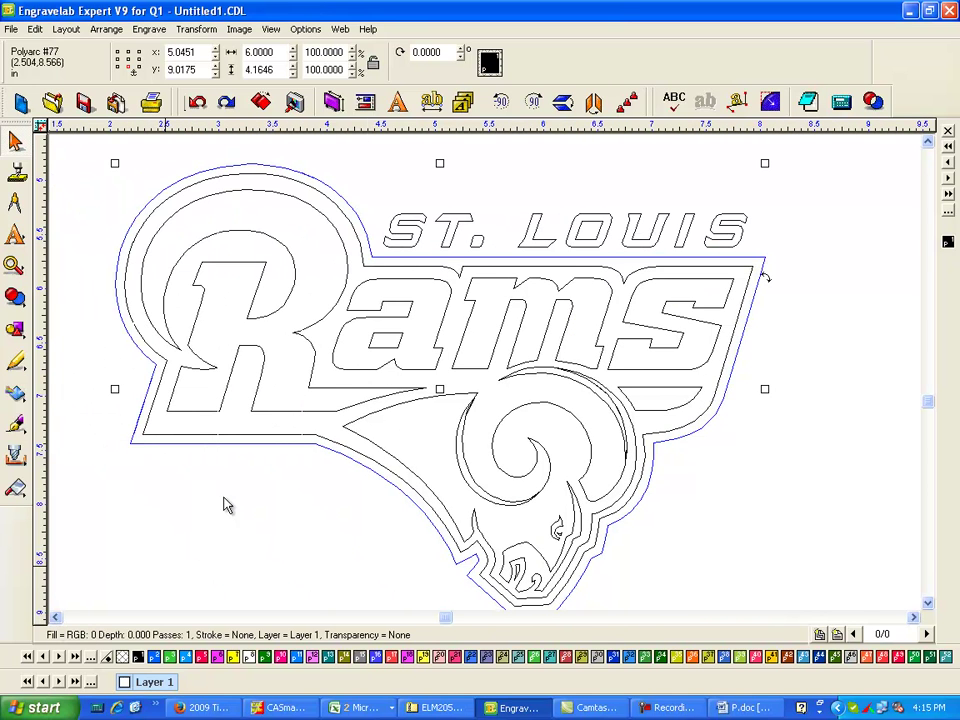
# Select and delete the inner R outline, then undo to keep it in place
pyautogui.click(333, 232)
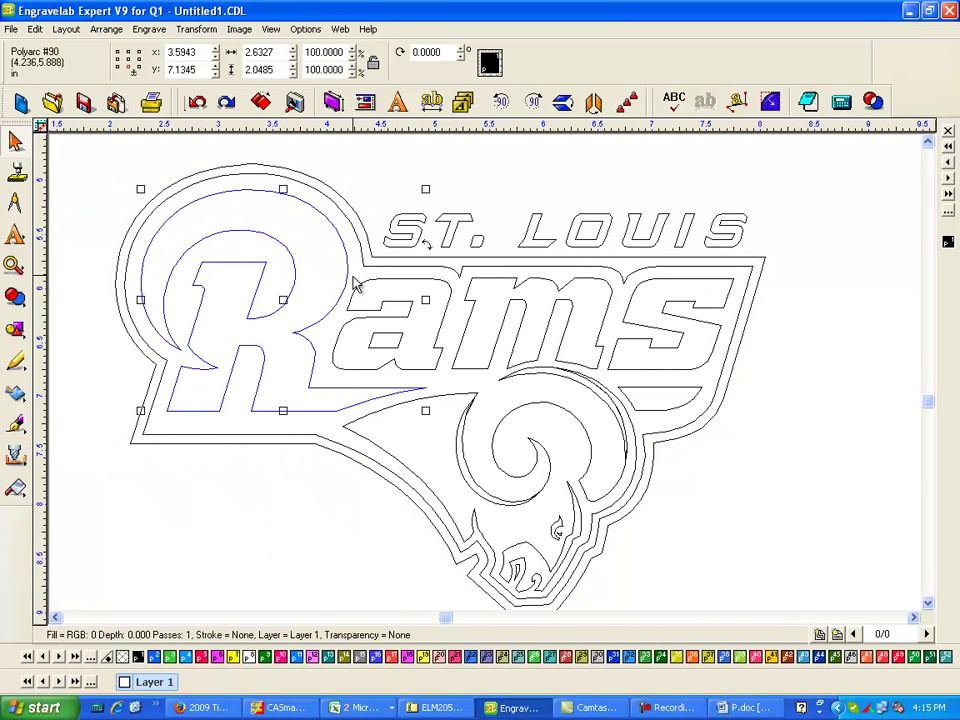
pyautogui.click(354, 268)
pyautogui.click(343, 253)
pyautogui.click(343, 257)
pyautogui.click(343, 257)
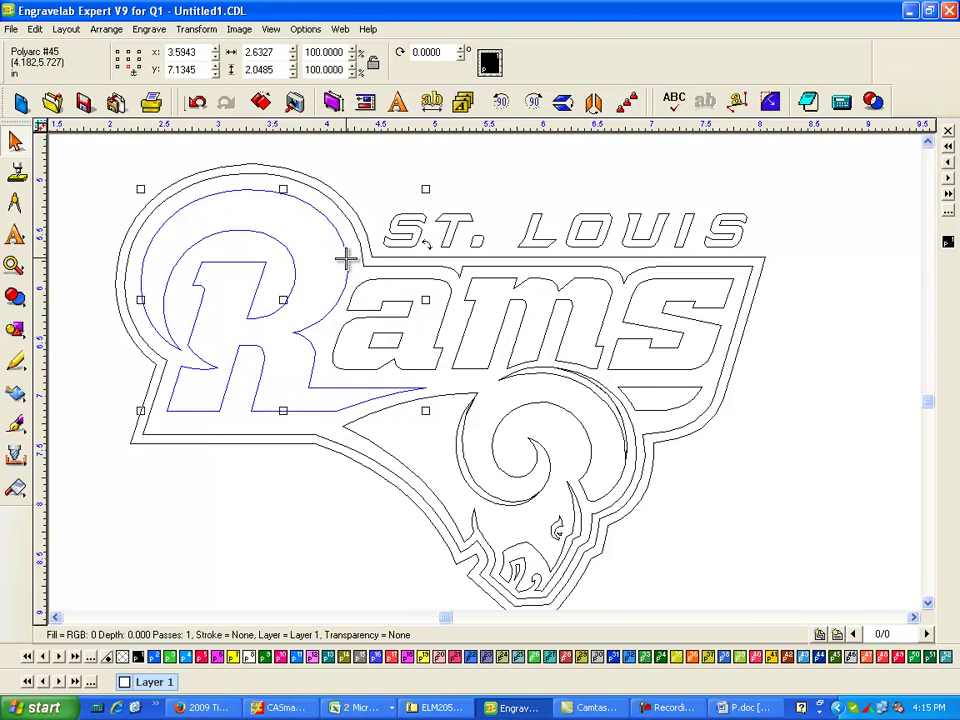
pyautogui.press('Delete')
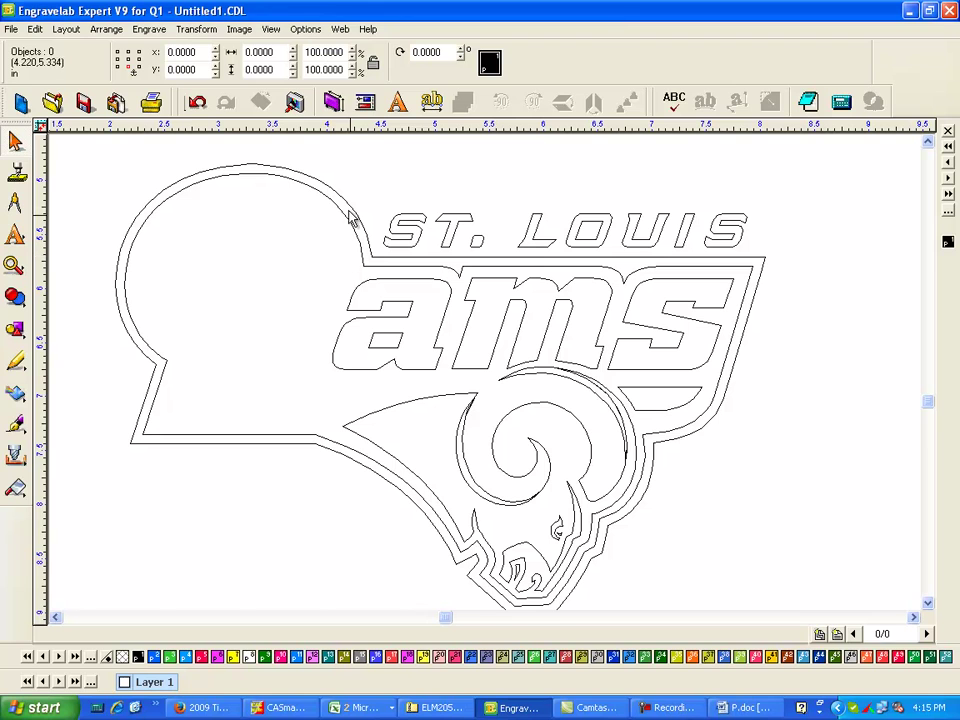
pyautogui.hotkey('ctrl', 'z')
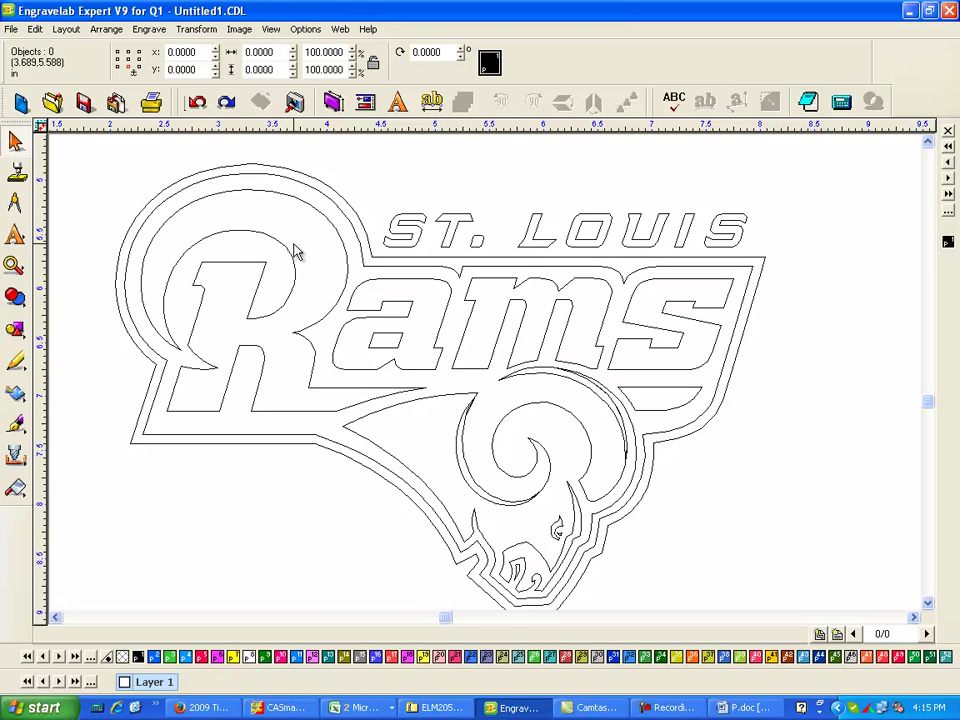
pyautogui.click(397, 340)
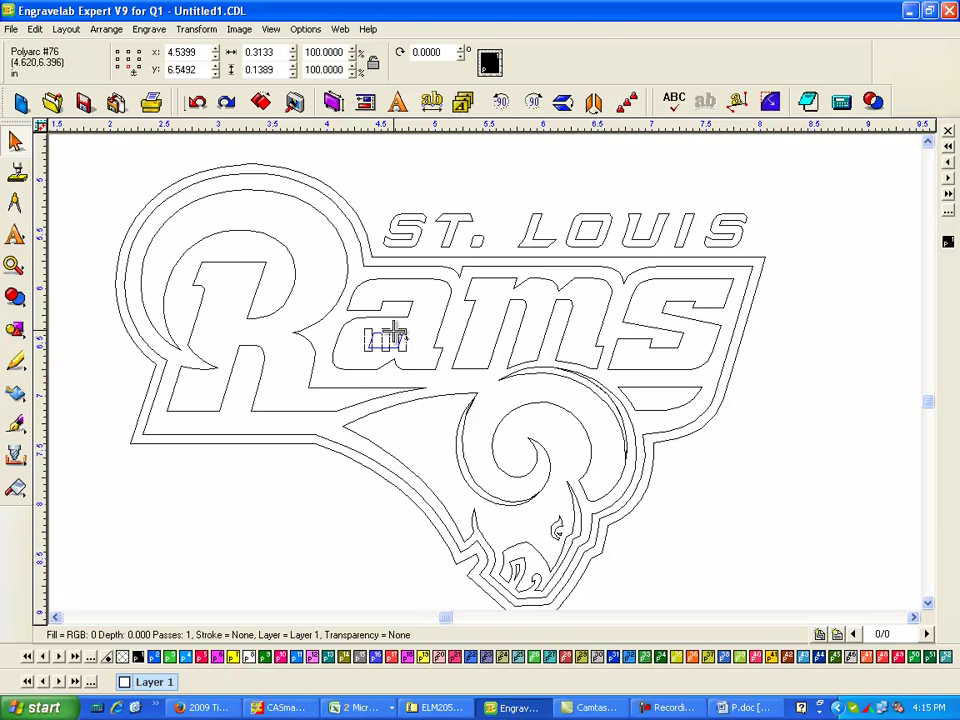
pyautogui.click(404, 300)
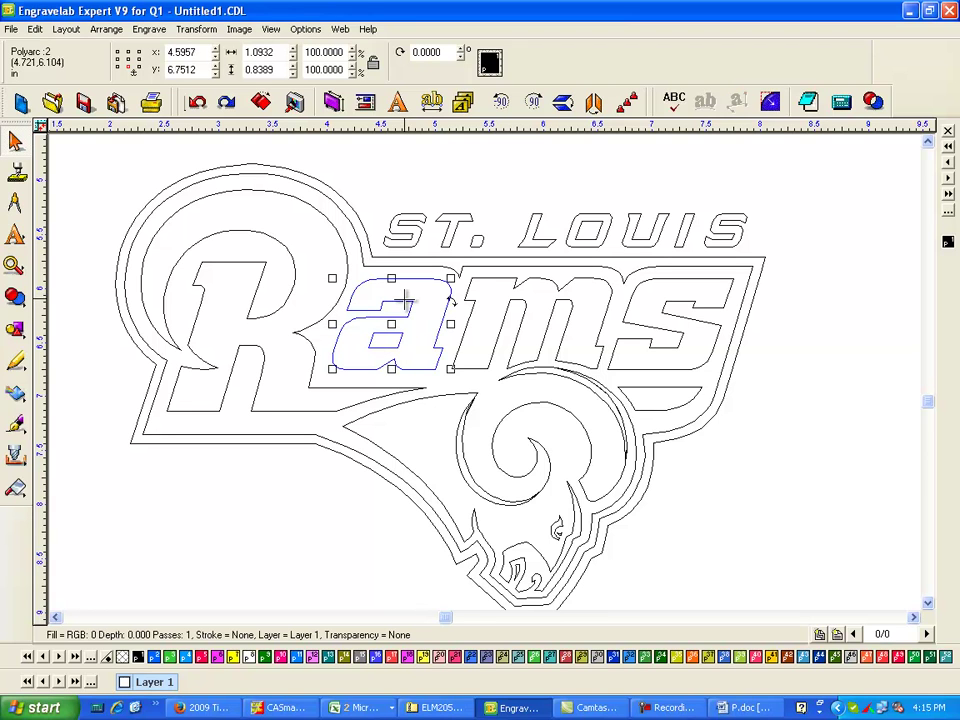
pyautogui.keyDown('shift'); pyautogui.click(503, 281); pyautogui.keyUp('shift')
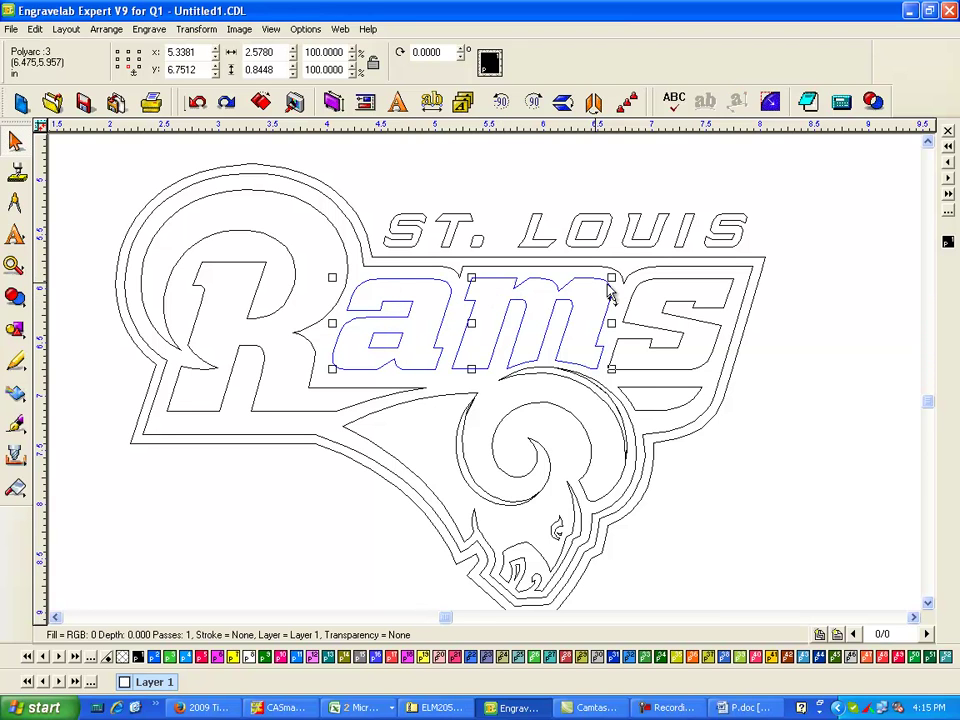
pyautogui.keyDown('shift'); pyautogui.click(648, 323); pyautogui.keyUp('shift')
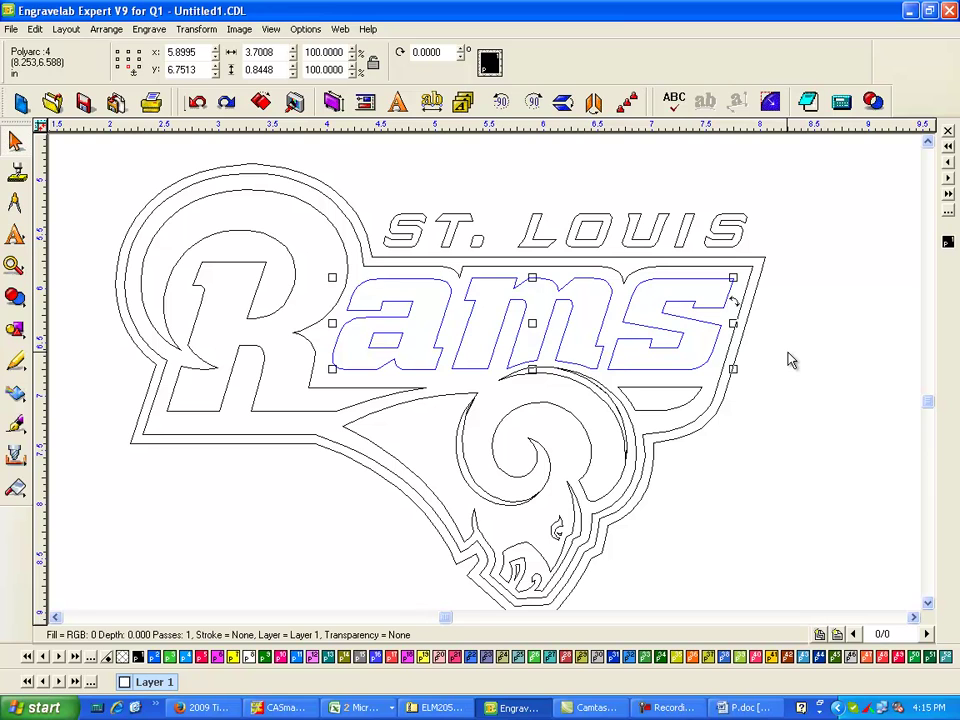
pyautogui.click(790, 360)
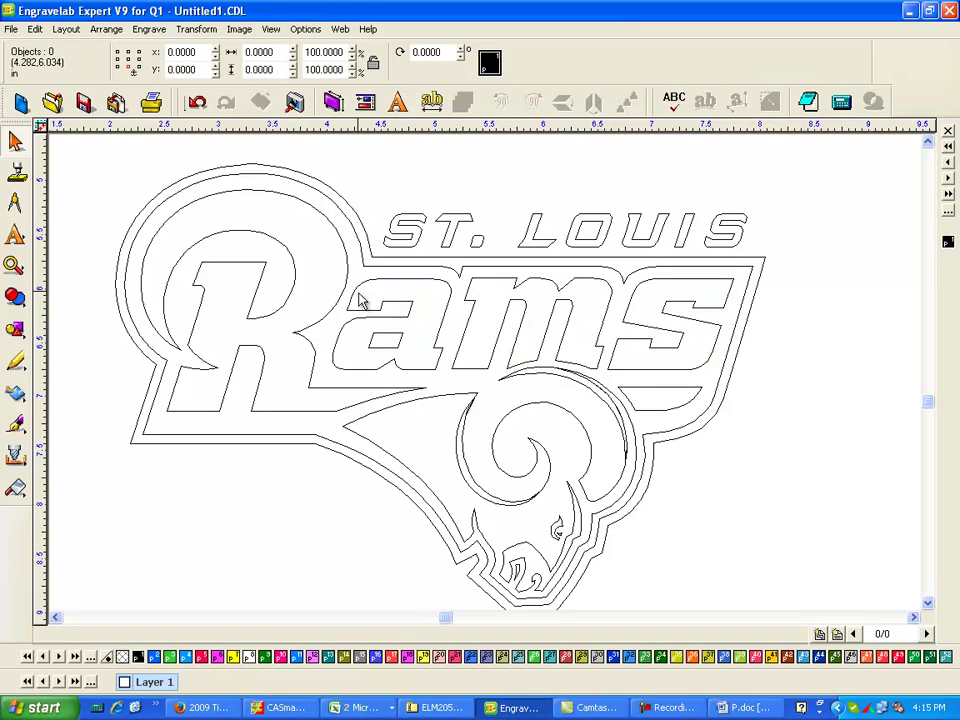
pyautogui.click(398, 337)
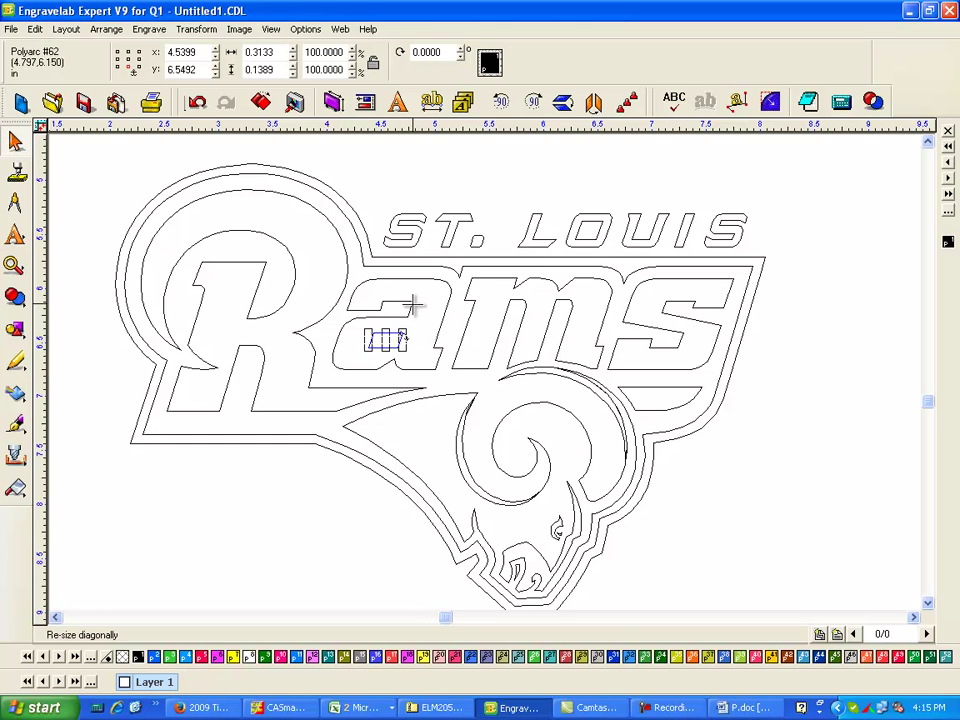
pyautogui.keyDown('shift'); pyautogui.click(410, 305); pyautogui.keyUp('shift')
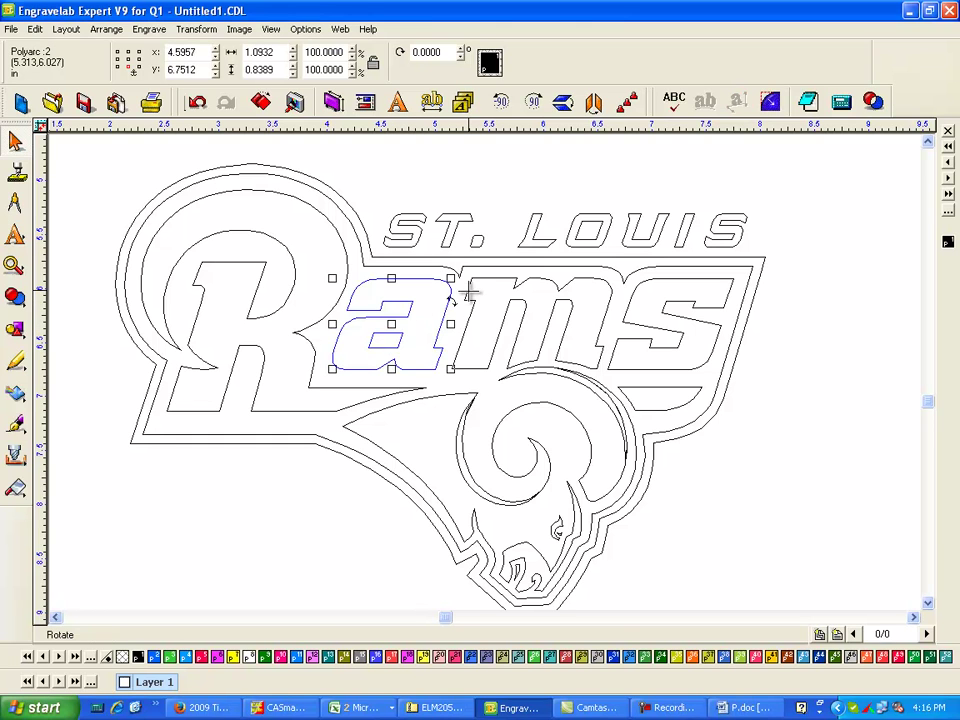
pyautogui.keyDown('shift'); pyautogui.click(611, 298); pyautogui.keyUp('shift')
pyautogui.keyDown('shift'); pyautogui.click(668, 315); pyautogui.keyUp('shift')
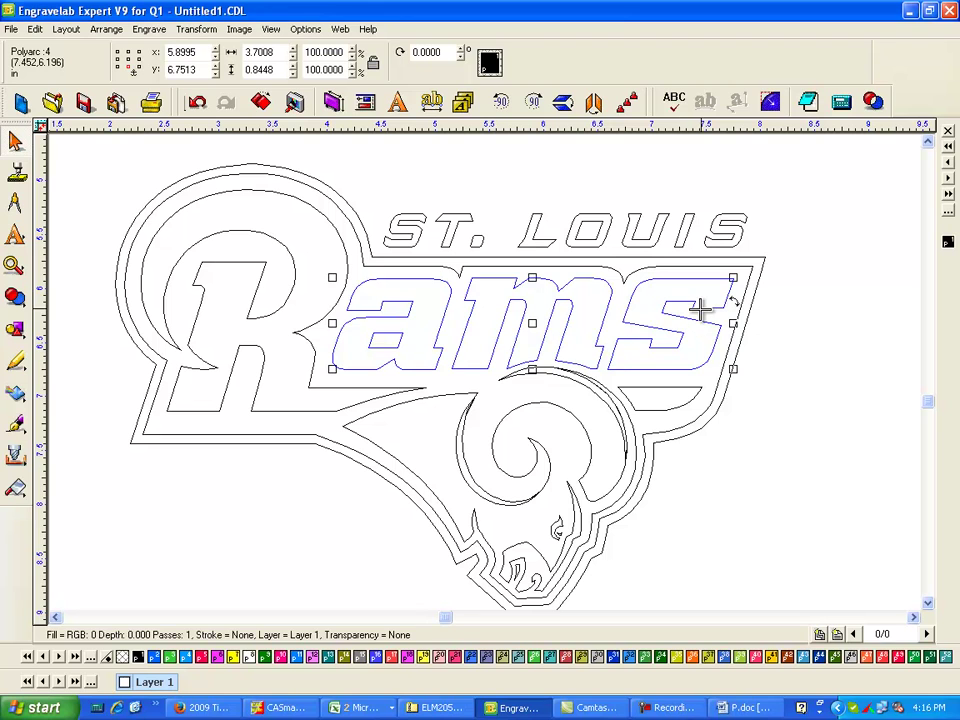
pyautogui.click(407, 332)
pyautogui.click(413, 341)
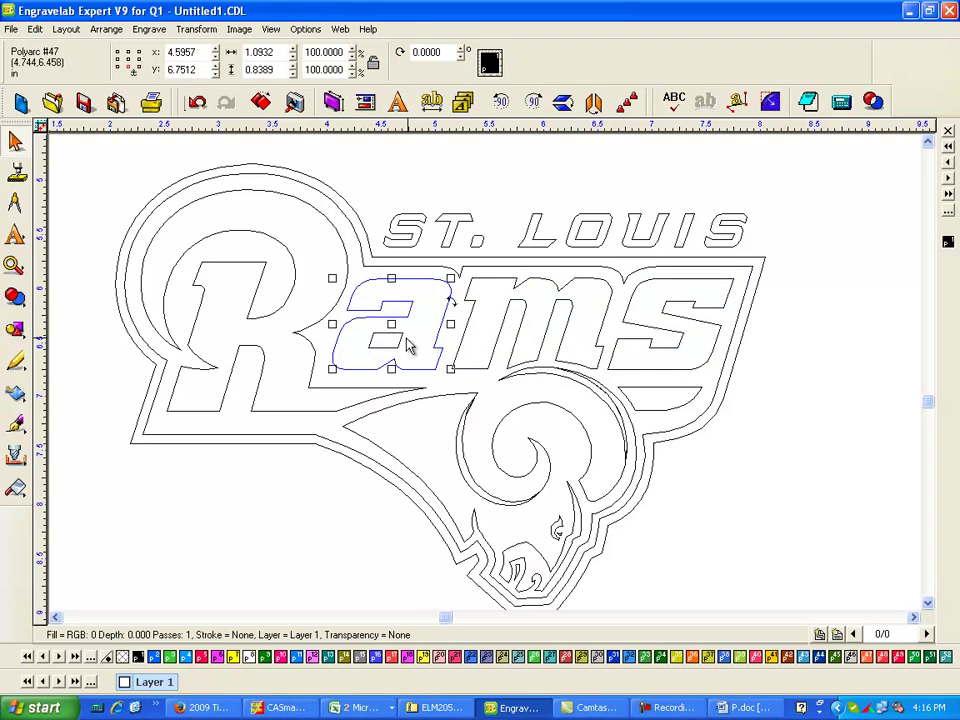
pyautogui.keyDown('shift'); pyautogui.click(400, 335); pyautogui.keyUp('shift')
pyautogui.keyDown('shift'); pyautogui.click(499, 279); pyautogui.keyUp('shift')
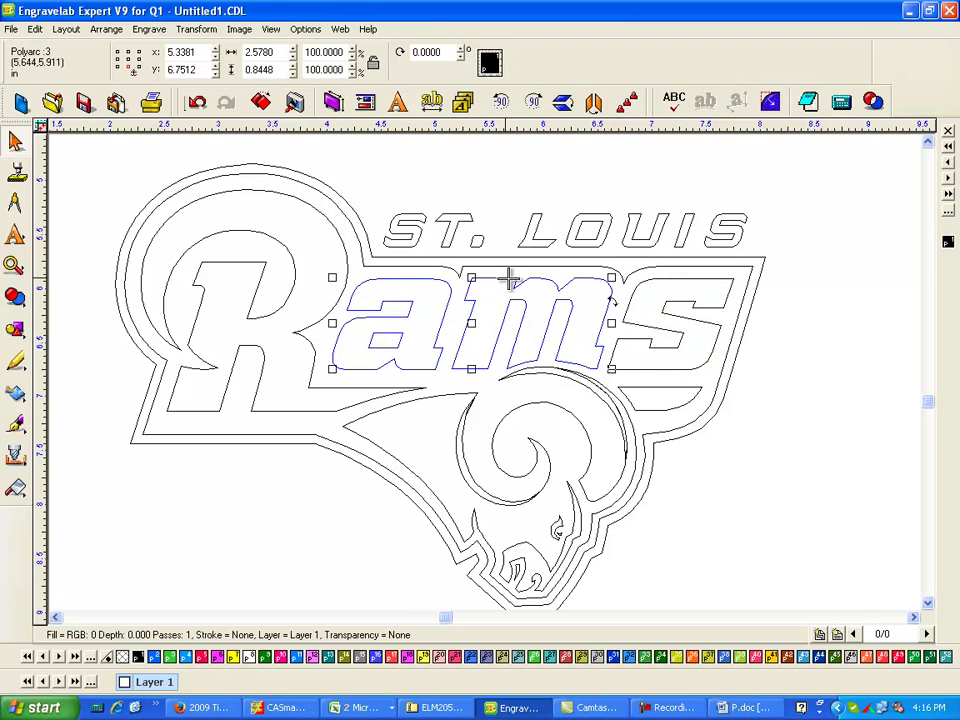
pyautogui.keyDown('shift'); pyautogui.click(745, 300); pyautogui.keyUp('shift')
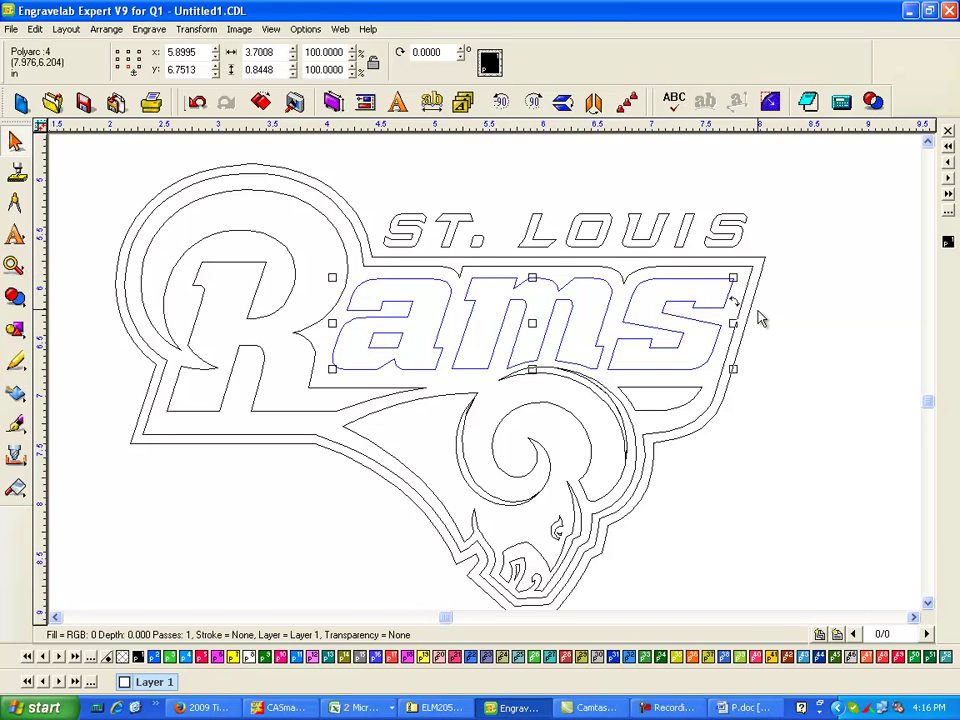
pyautogui.click(583, 321)
pyautogui.click(407, 316)
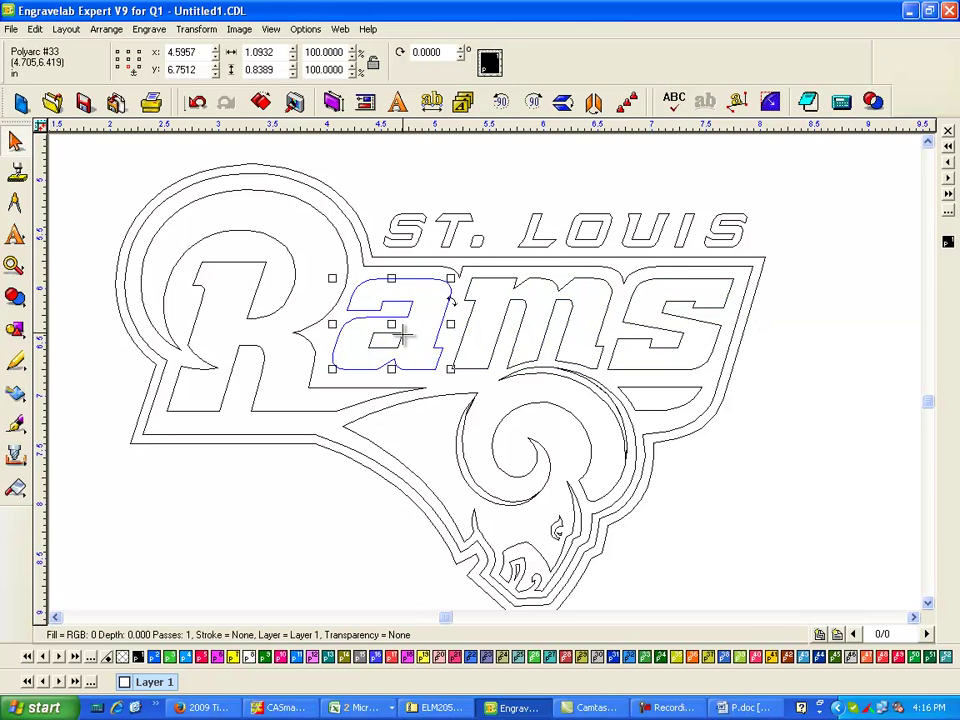
pyautogui.keyDown('shift'); pyautogui.click(514, 281); pyautogui.keyUp('shift')
pyautogui.keyDown('shift'); pyautogui.click(636, 281); pyautogui.keyUp('shift')
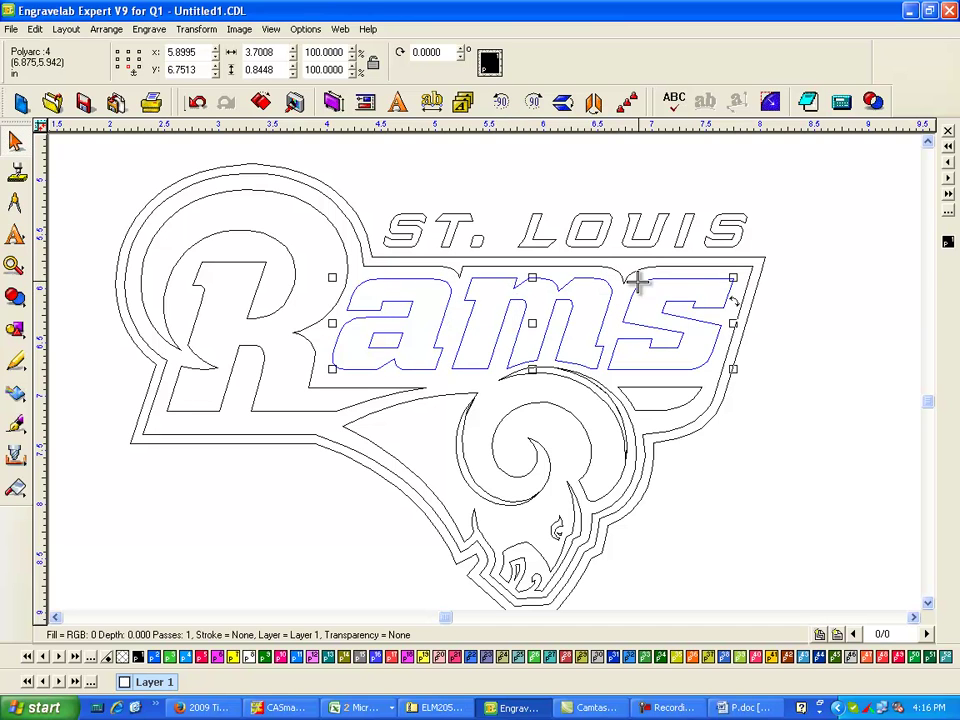
pyautogui.click(715, 325)
pyautogui.click(422, 281)
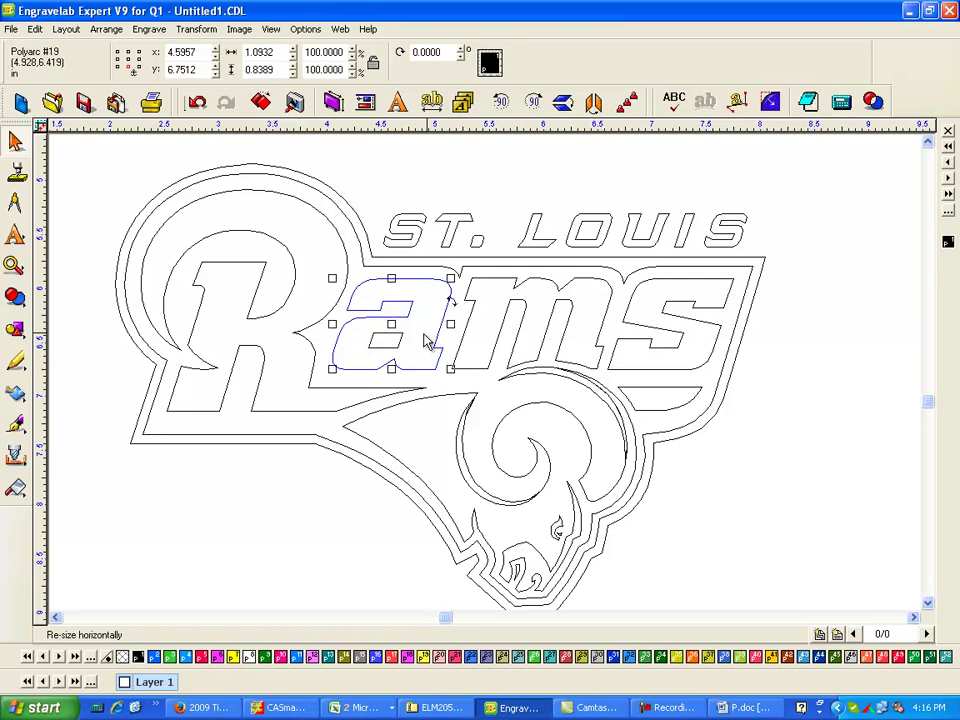
pyautogui.press('Escape')
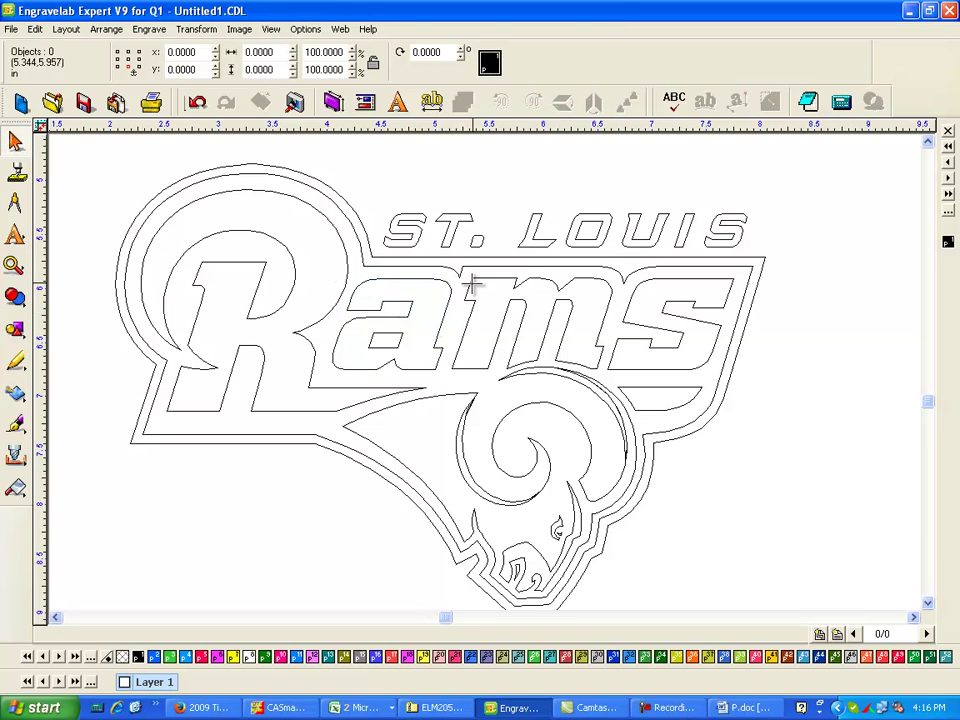
pyautogui.click(400, 340)
pyautogui.press('Escape')
pyautogui.click(484, 288)
pyautogui.press('Escape')
pyautogui.click(532, 280)
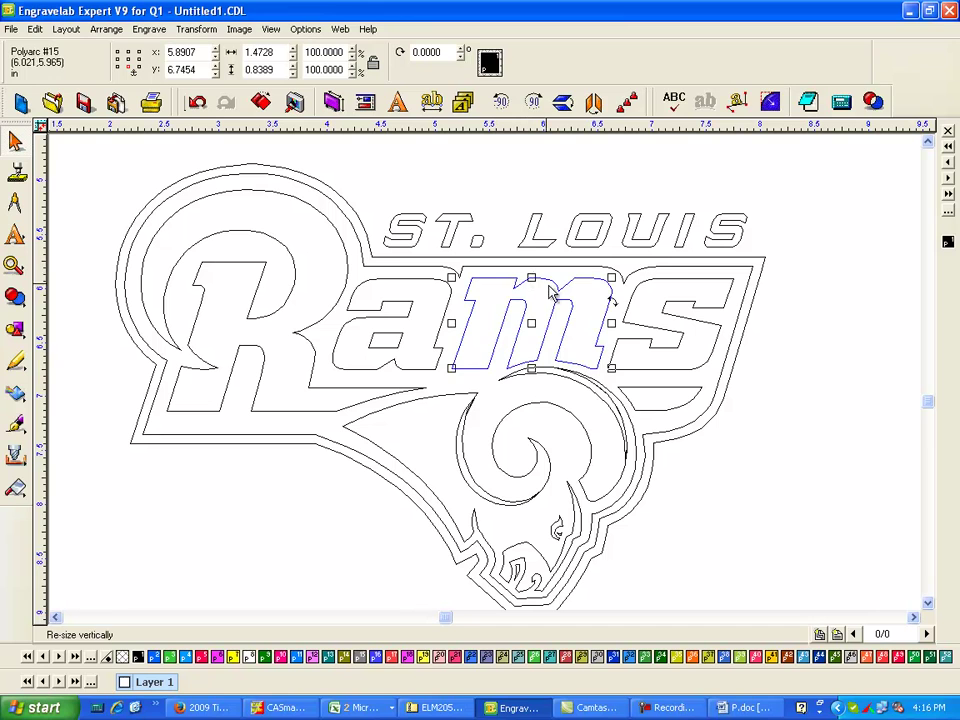
pyautogui.click(660, 283)
pyautogui.press('Escape')
pyautogui.click(453, 289)
pyautogui.press('Delete')
pyautogui.click(493, 281)
pyautogui.press('Delete')
pyautogui.click(662, 283)
pyautogui.press('Delete')
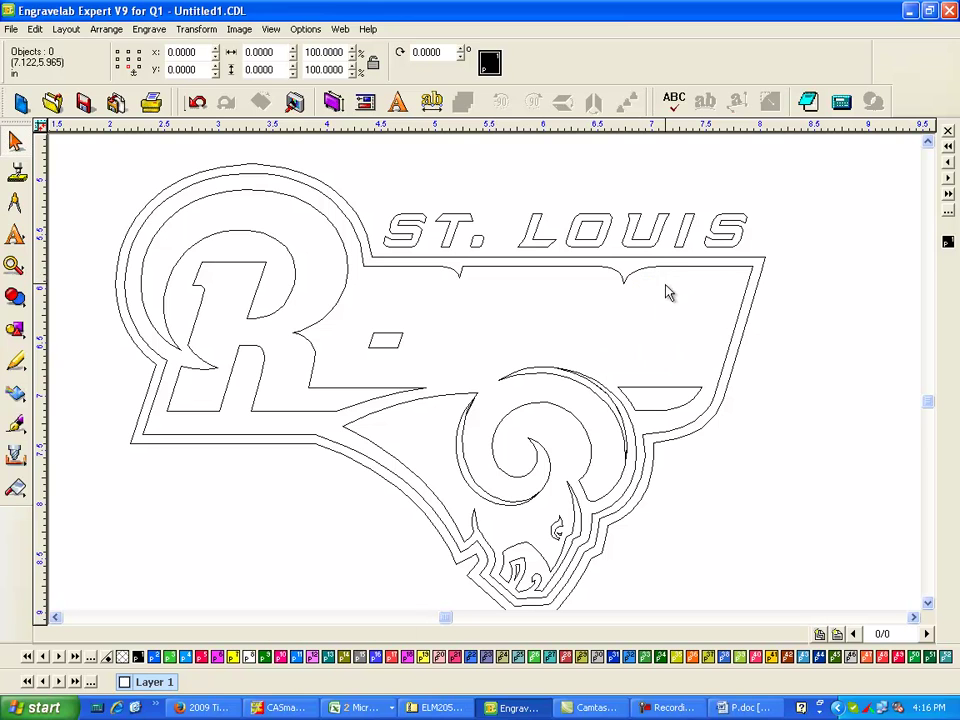
pyautogui.click(400, 342)
pyautogui.press('Delete')
pyautogui.click(346, 295)
pyautogui.press('Delete')
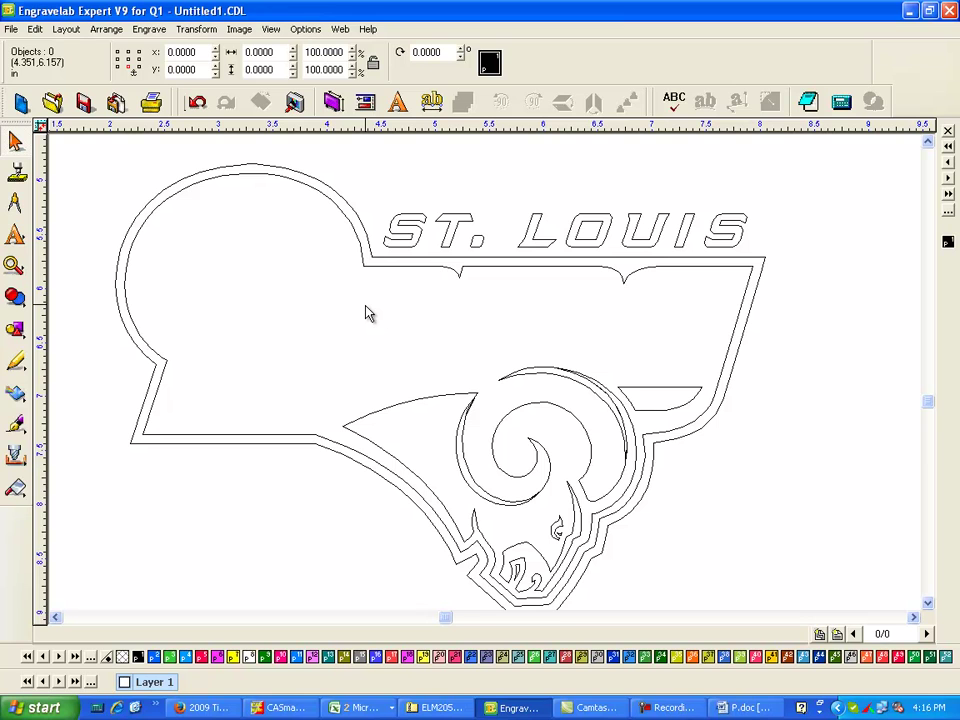
pyautogui.hotkey('ctrl', 'z')
pyautogui.hotkey('ctrl', 'z')
pyautogui.hotkey('ctrl', 'z')
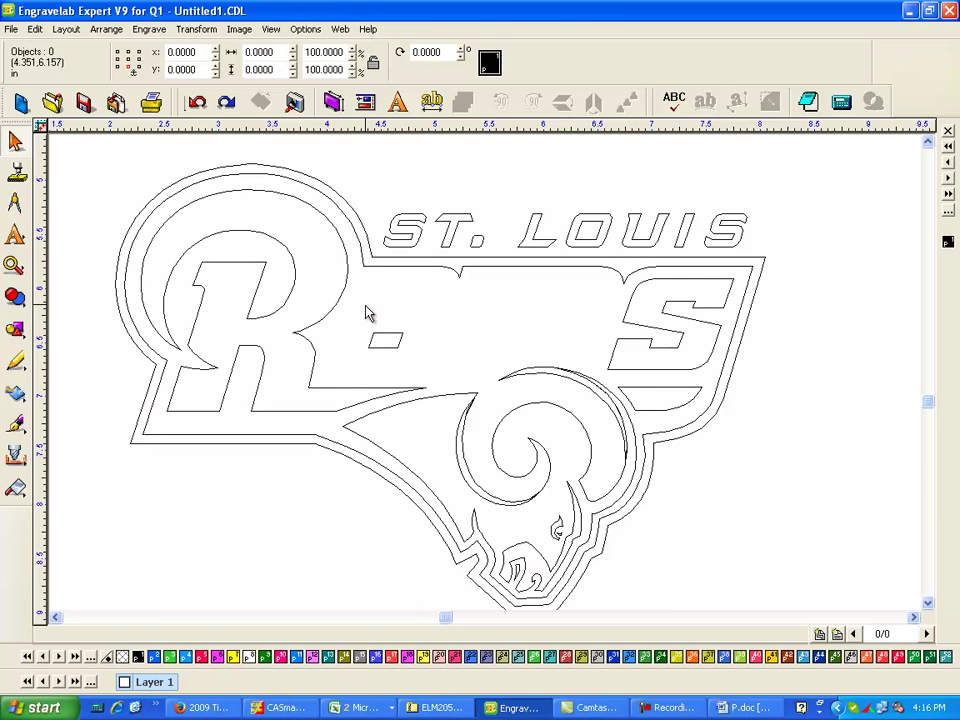
pyautogui.hotkey('ctrl', 'z')
pyautogui.hotkey('ctrl', 'z')
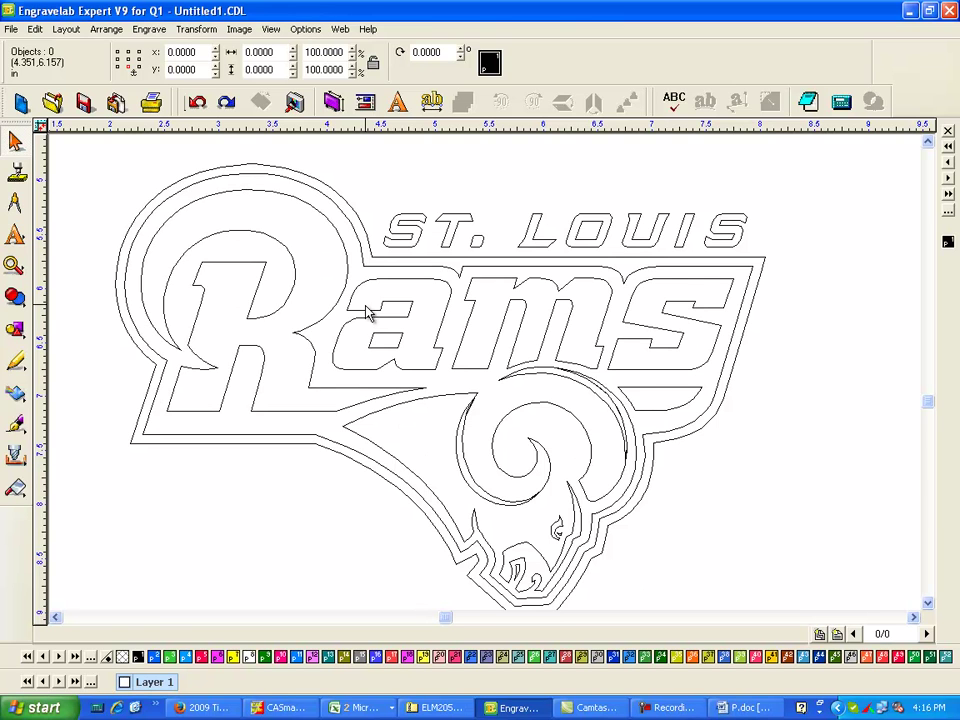
# Join the selected R, a, m and s letter outlines into a single path with Make Path
pyautogui.click(294, 266)
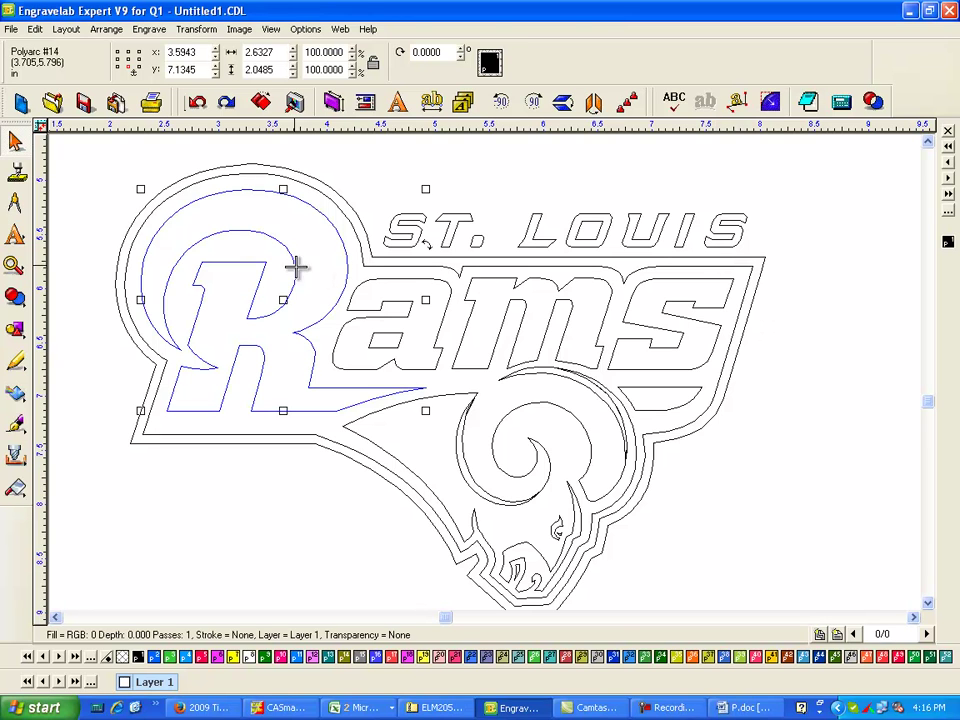
pyautogui.keyDown('shift'); pyautogui.click(403, 337); pyautogui.keyUp('shift')
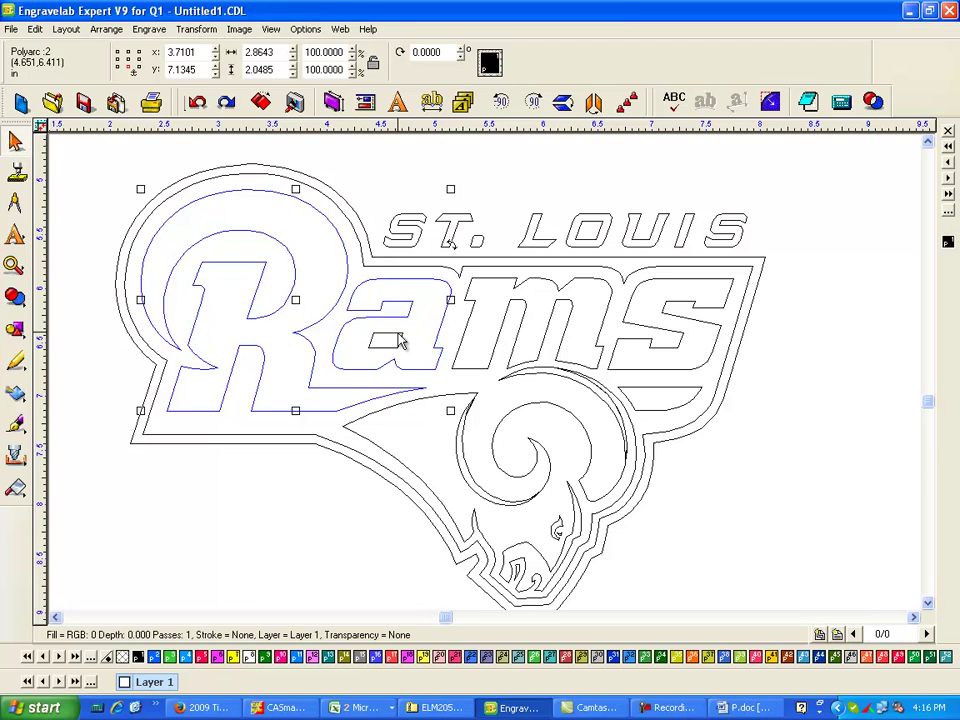
pyautogui.keyDown('shift'); pyautogui.click(516, 280); pyautogui.keyUp('shift')
pyautogui.keyDown('shift'); pyautogui.click(670, 283); pyautogui.keyUp('shift')
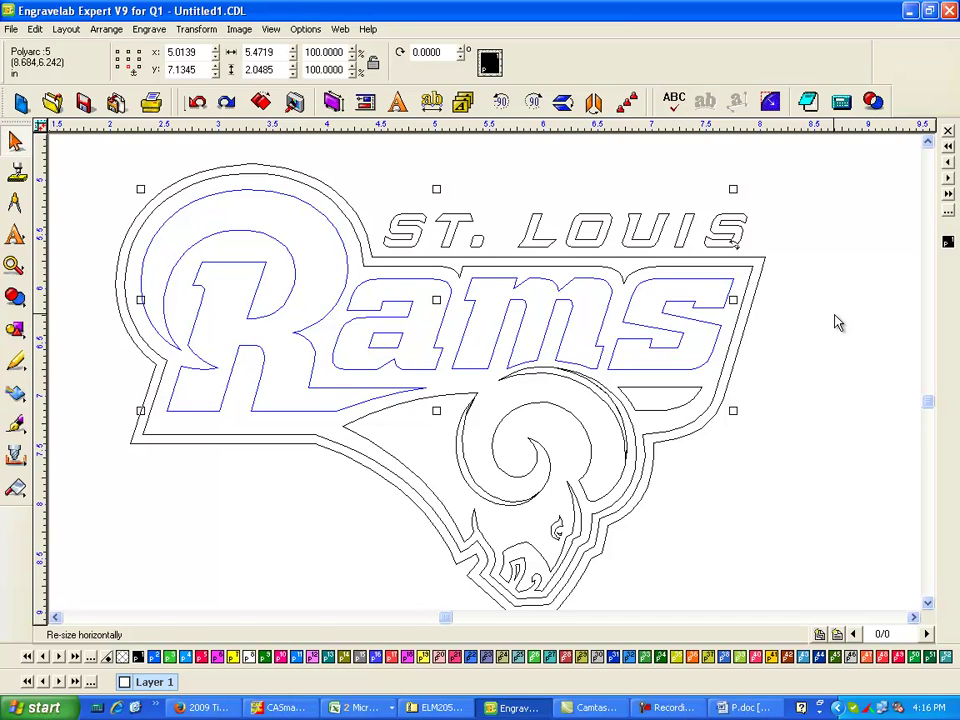
pyautogui.hotkey('ctrl', 'l')
pyautogui.click(106, 29)
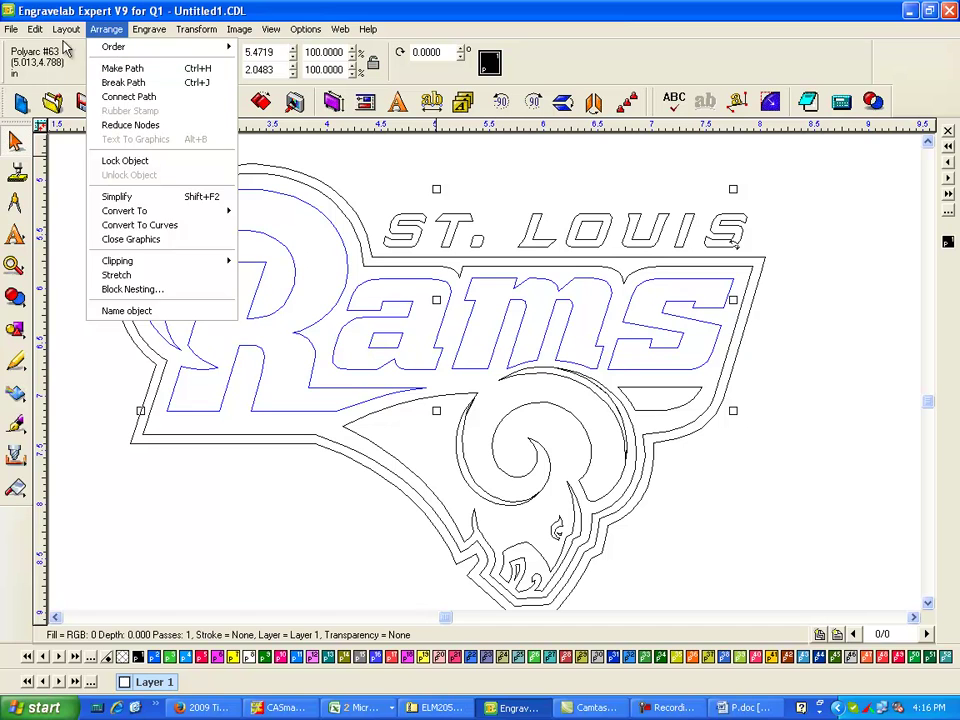
pyautogui.click(141, 84)
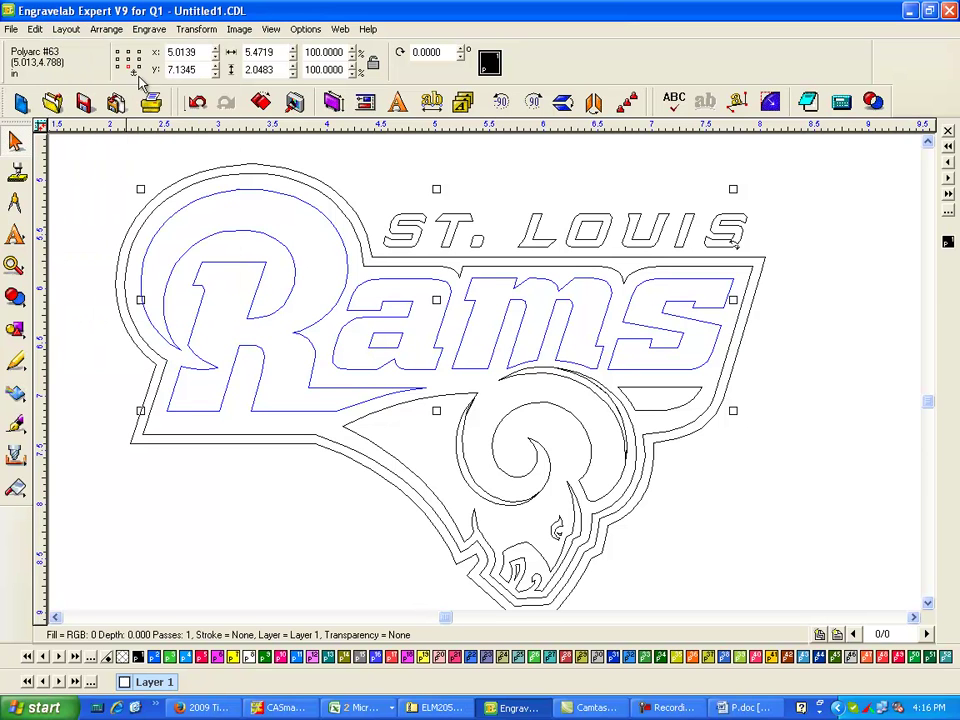
pyautogui.click(861, 369)
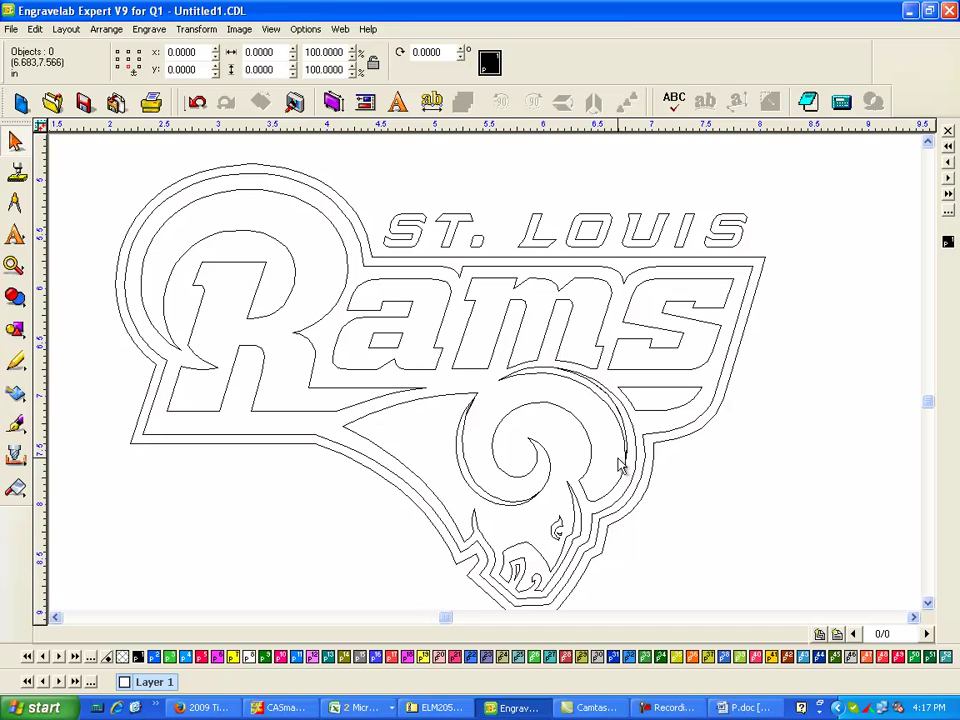
# Drag the six overlapping duplicate arcs off the ram's horn to the empty area at right
pyautogui.click(610, 398)
pyautogui.moveTo(563, 413); pyautogui.dragTo(853, 461)
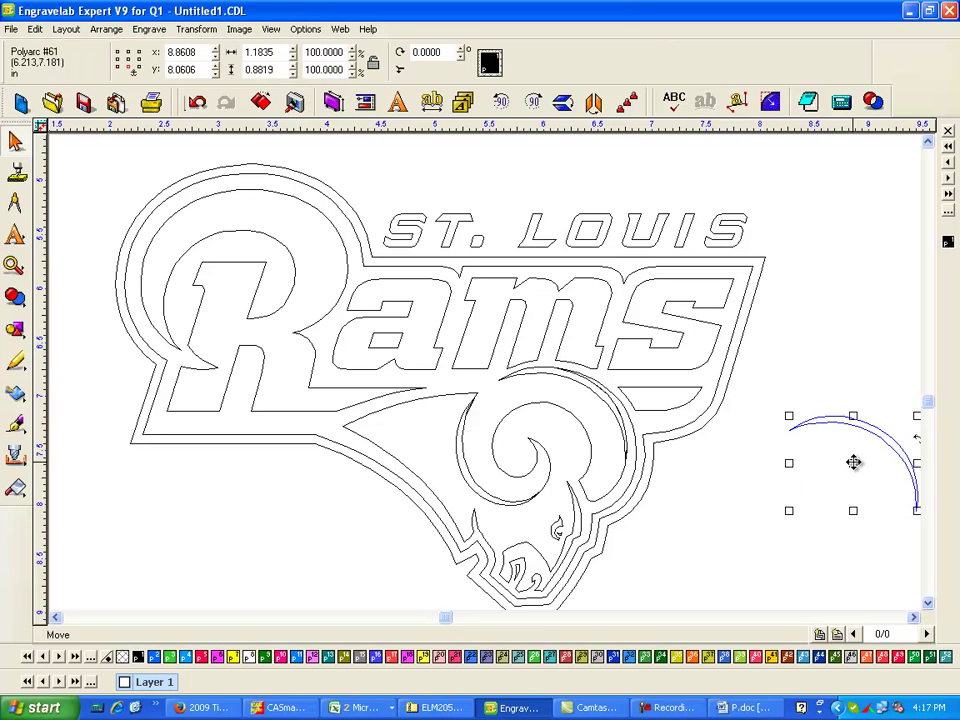
pyautogui.click(590, 390)
pyautogui.moveTo(561, 418); pyautogui.dragTo(793, 446)
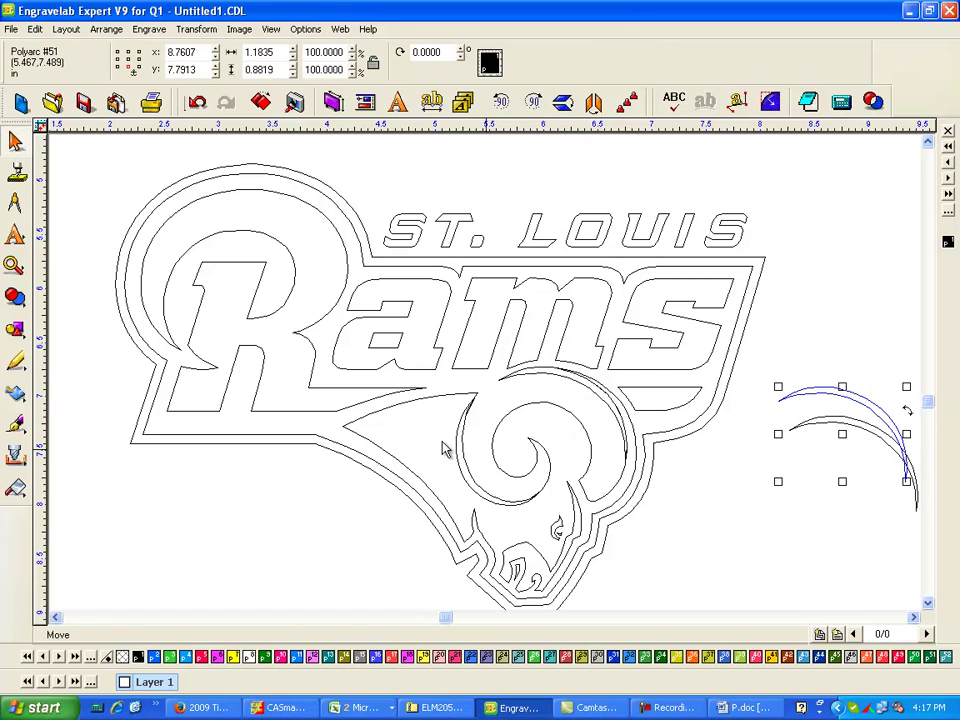
pyautogui.click(572, 377)
pyautogui.moveTo(560, 416); pyautogui.dragTo(812, 462)
pyautogui.click(583, 403)
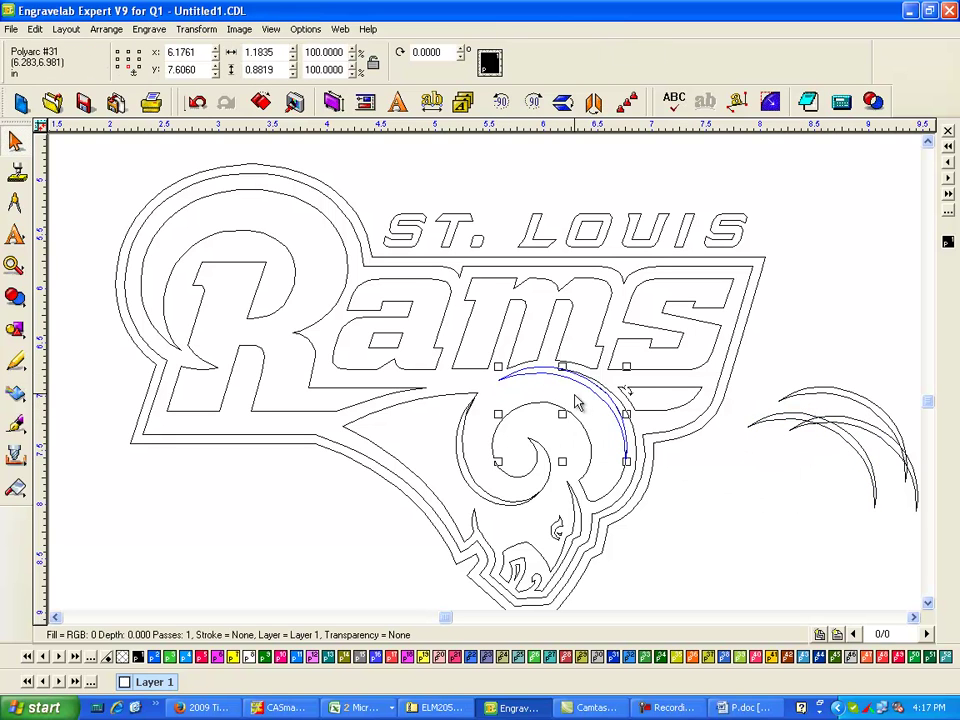
pyautogui.moveTo(561, 414); pyautogui.dragTo(806, 482)
pyautogui.click(593, 396)
pyautogui.moveTo(563, 413); pyautogui.dragTo(797, 471)
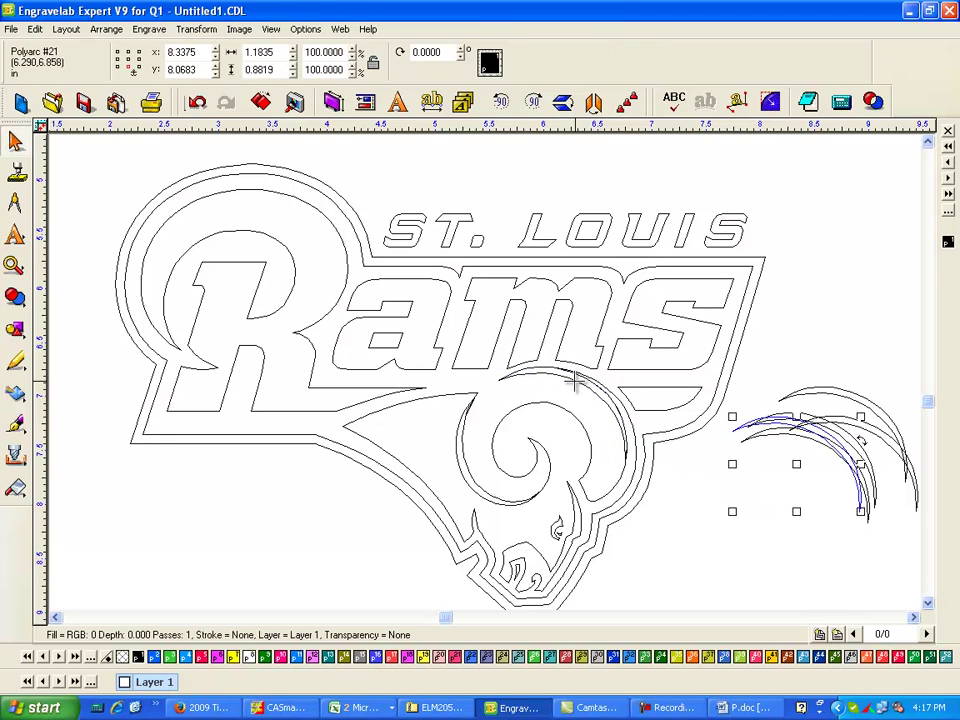
pyautogui.click(561, 407)
pyautogui.moveTo(561, 407); pyautogui.dragTo(805, 452)
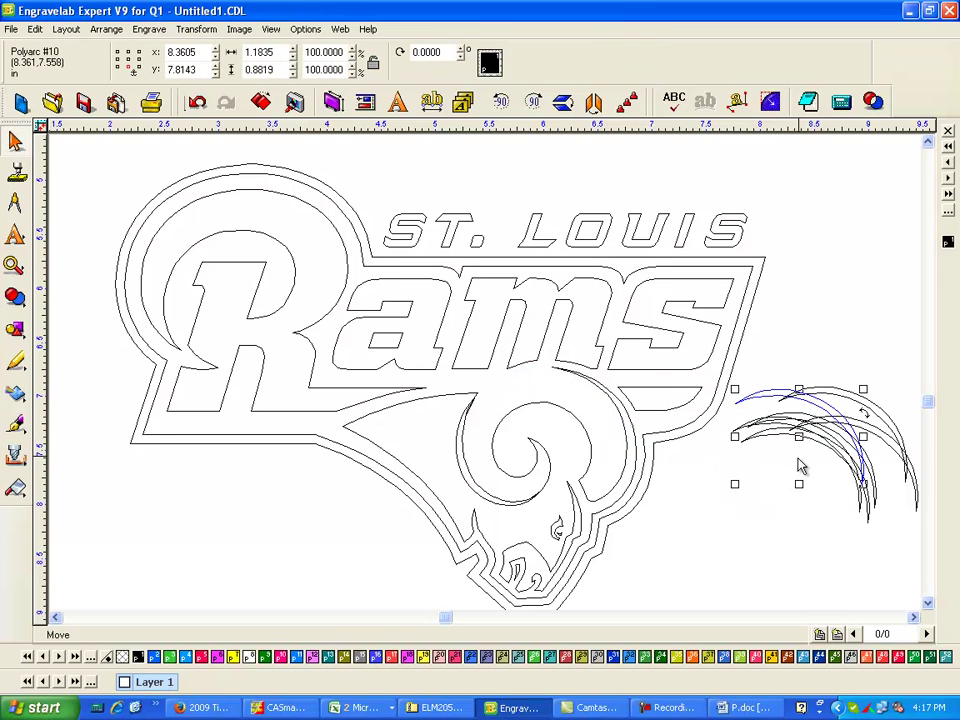
# Put the last arc back on the horn and delete the moved-off duplicate arcs
pyautogui.click(198, 103)
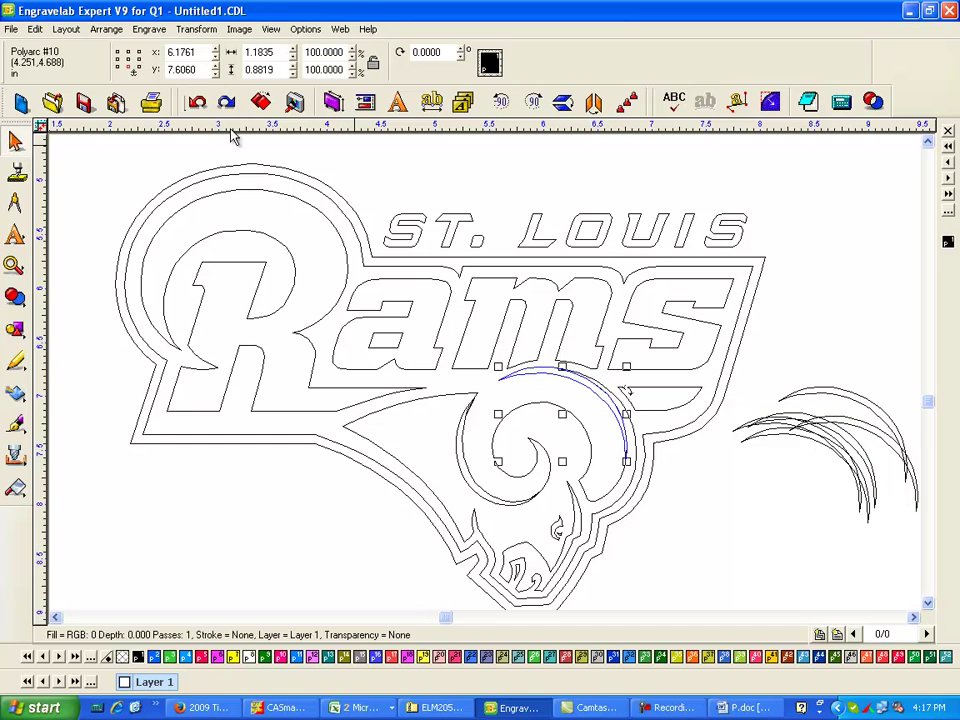
pyautogui.click(843, 340)
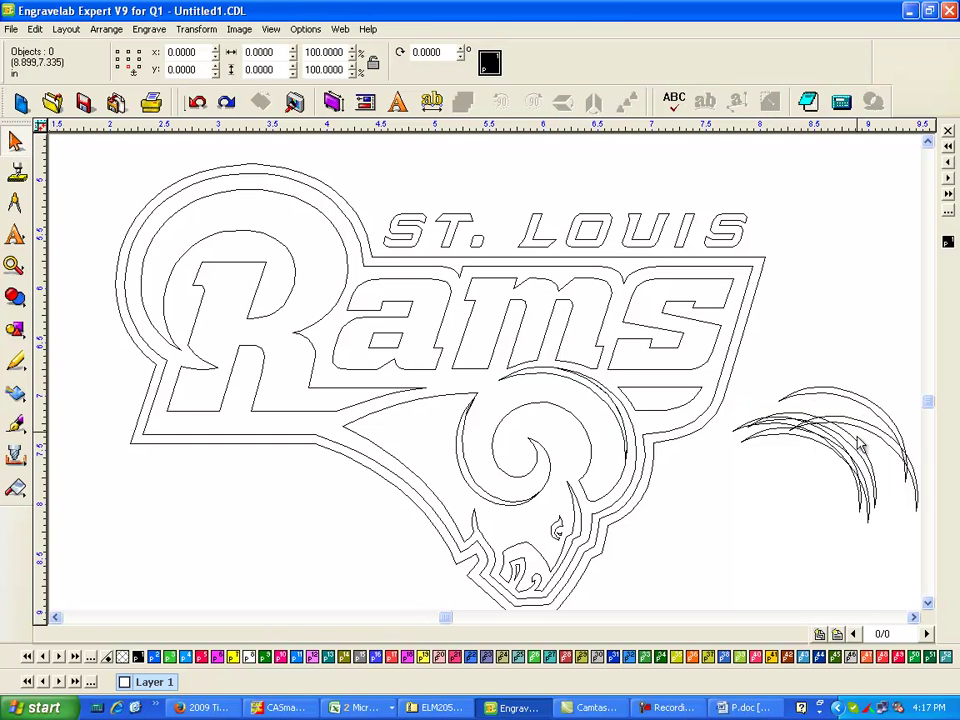
pyautogui.moveTo(752, 370); pyautogui.dragTo(872, 551)
pyautogui.hotkey('ctrl', 'z')
pyautogui.hotkey('ctrl', 'z')
pyautogui.hotkey('ctrl', 'z')
pyautogui.hotkey('ctrl', 'z')
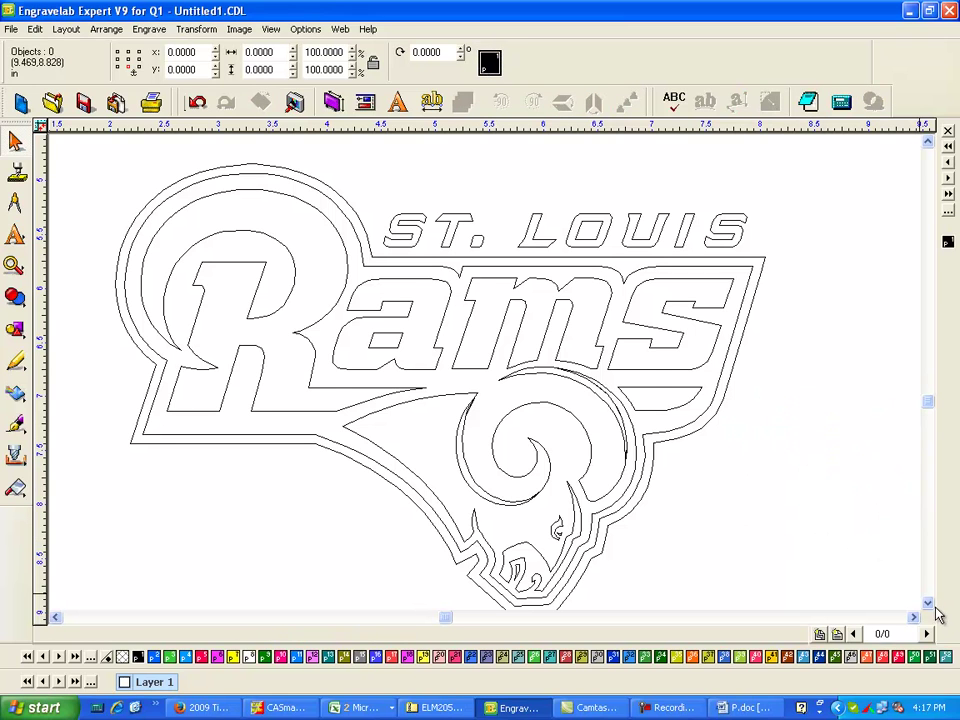
# Marquee-select the ST. LOUIS lettering and move it To Back in the object order
pyautogui.scroll(-2, 930, 604)
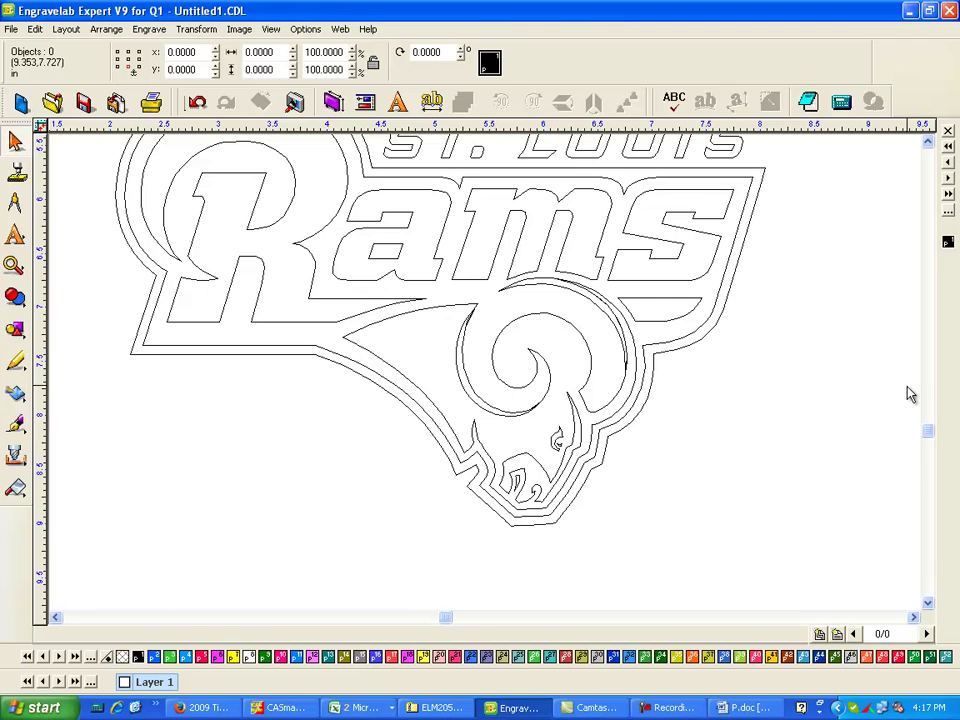
pyautogui.click(928, 143)
pyautogui.click(928, 143)
pyautogui.moveTo(360, 157); pyautogui.dragTo(771, 278)
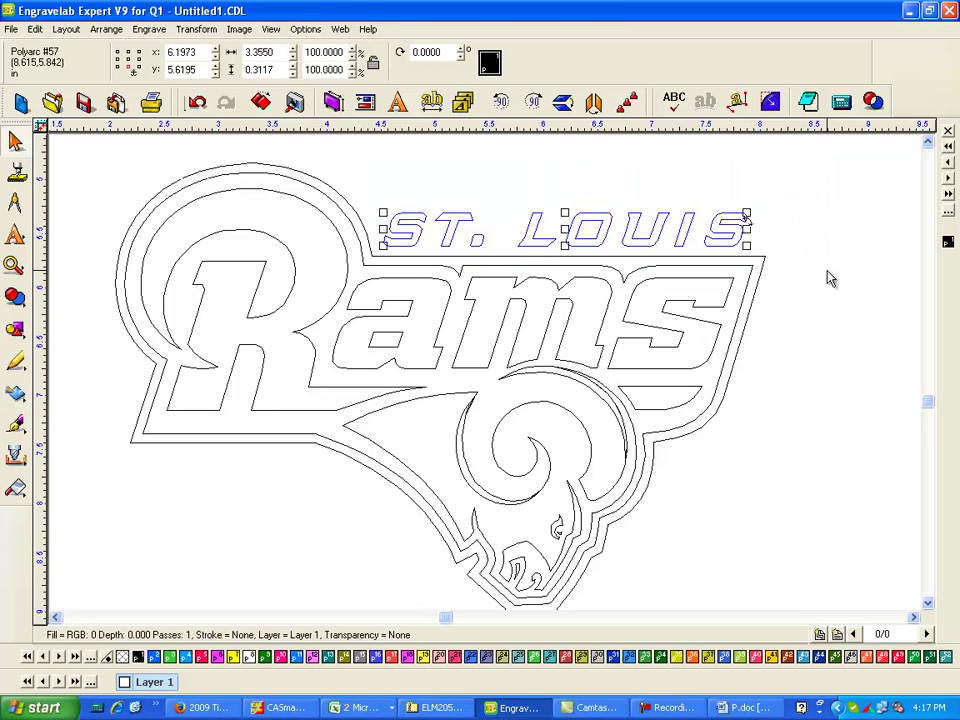
pyautogui.click(106, 29)
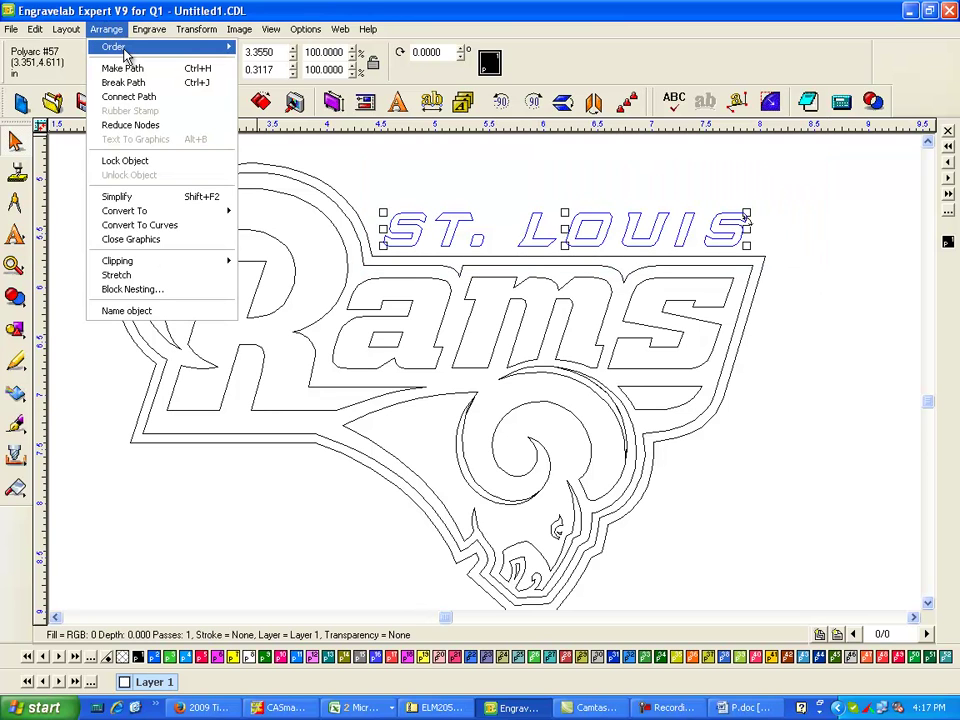
pyautogui.moveTo(127, 57)
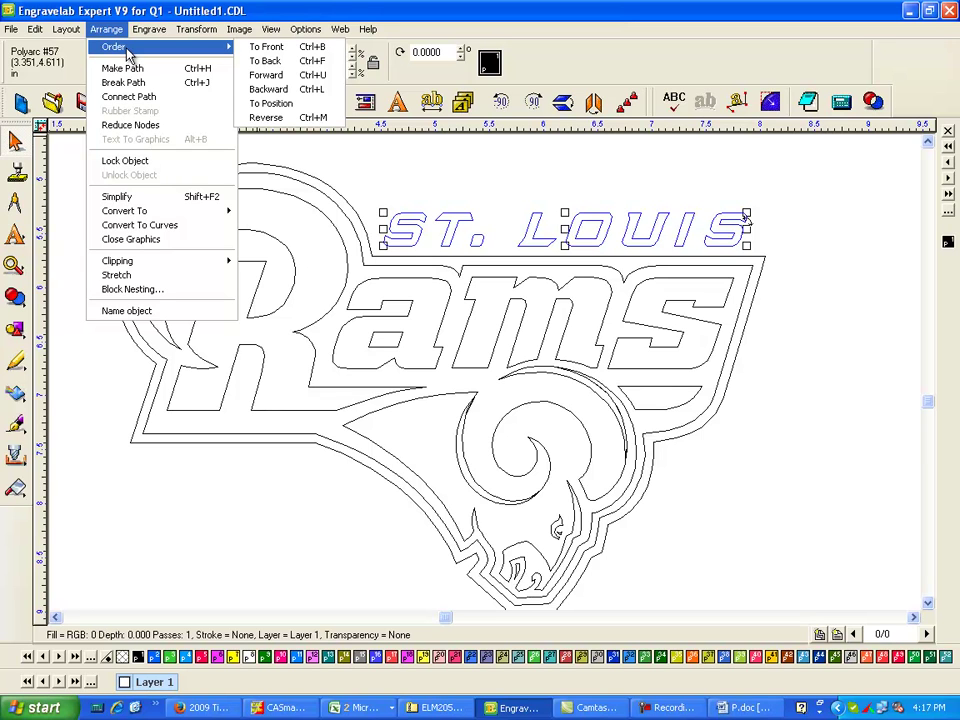
pyautogui.click(314, 64)
pyautogui.click(916, 619)
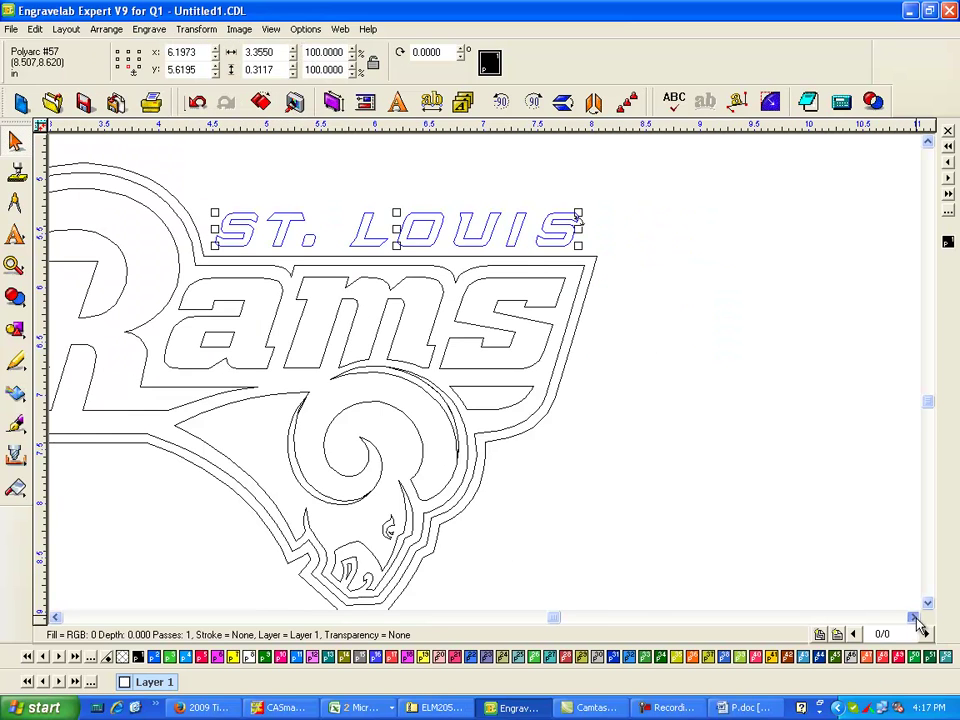
pyautogui.click(645, 444)
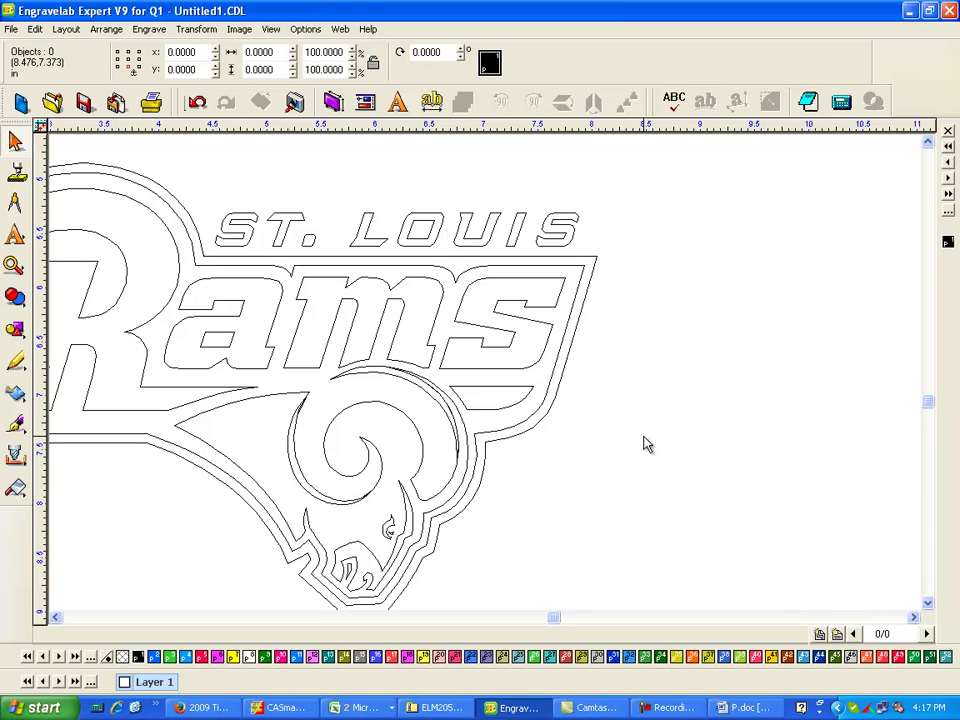
pyautogui.click(104, 30)
# Check the Sequence by List order with ST. LOUIS first and accept it unchanged
pyautogui.moveTo(66, 30)
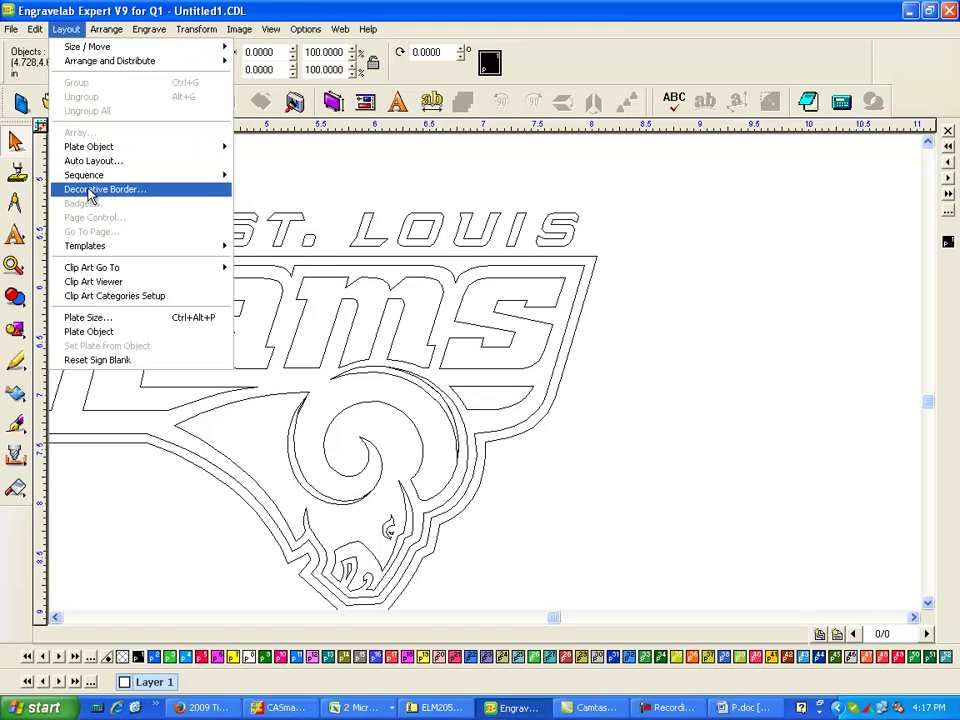
pyautogui.moveTo(90, 176)
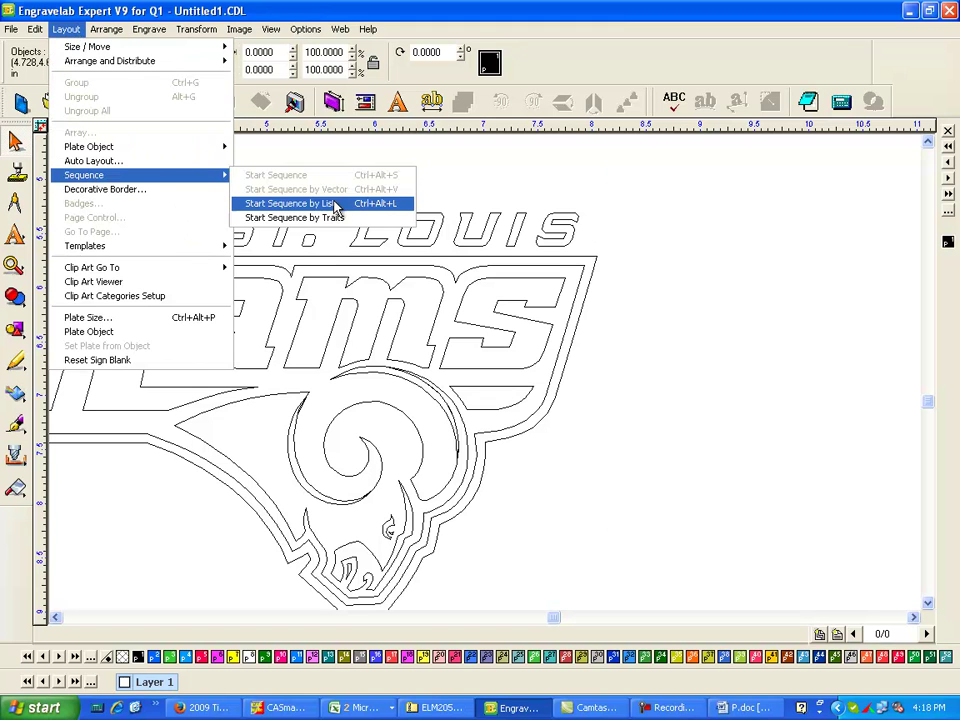
pyautogui.click(262, 203)
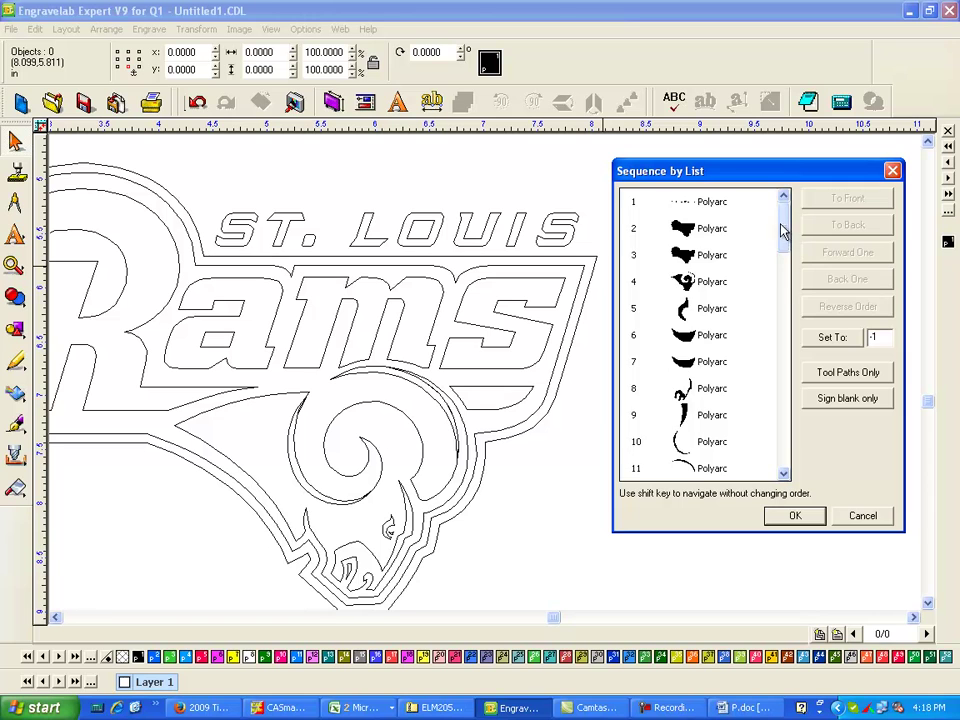
pyautogui.click(713, 204)
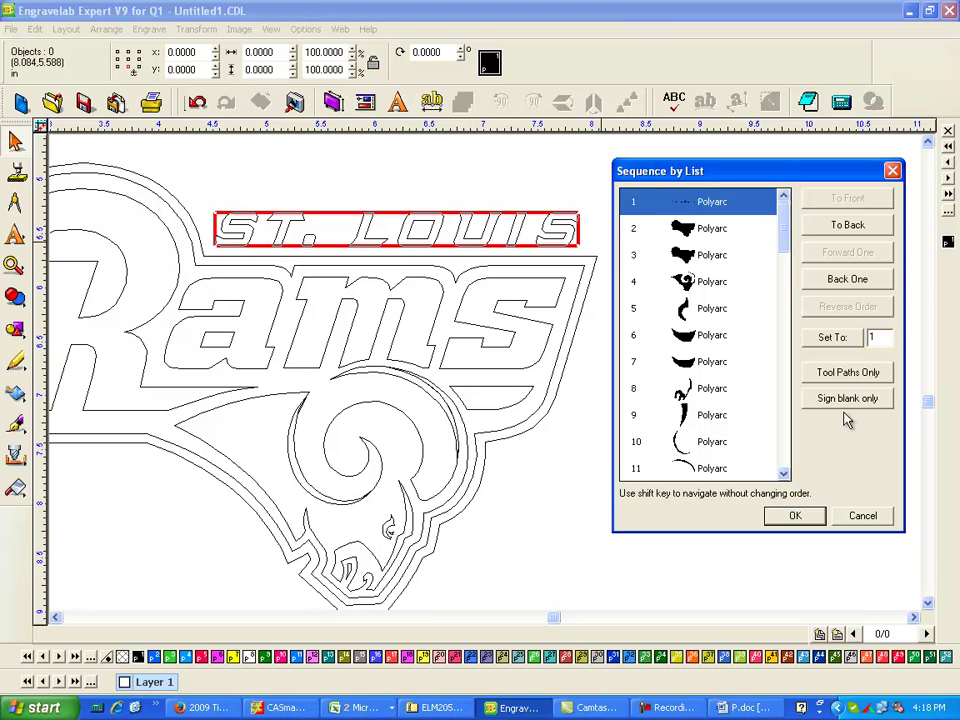
pyautogui.click(795, 516)
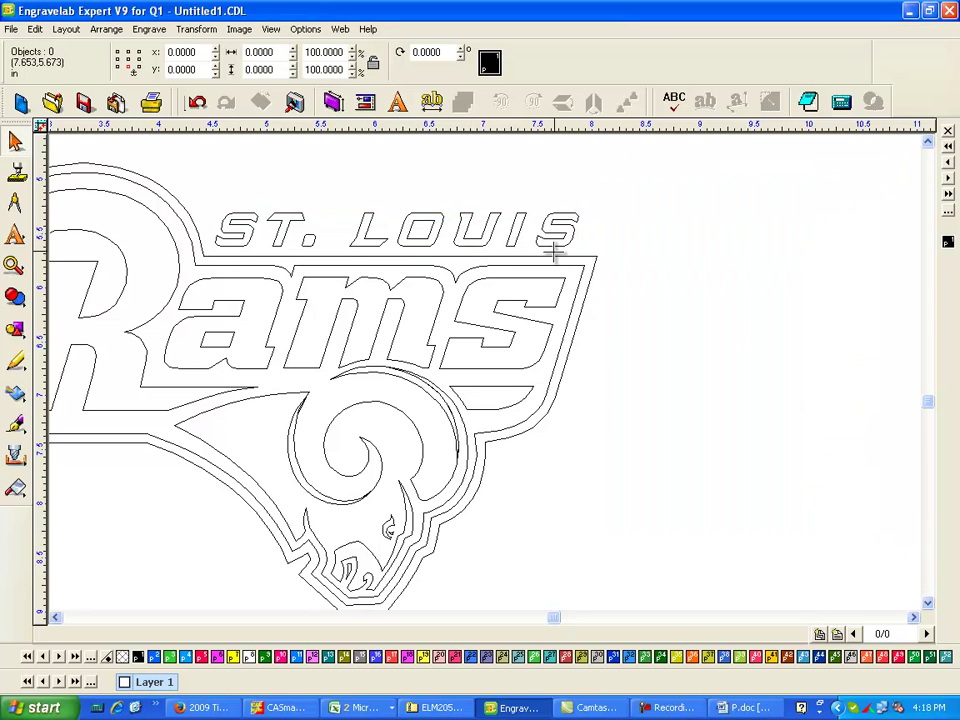
# Break the ST. LOUIS lettering into separate letter paths
pyautogui.moveTo(196, 178); pyautogui.dragTo(770, 284)
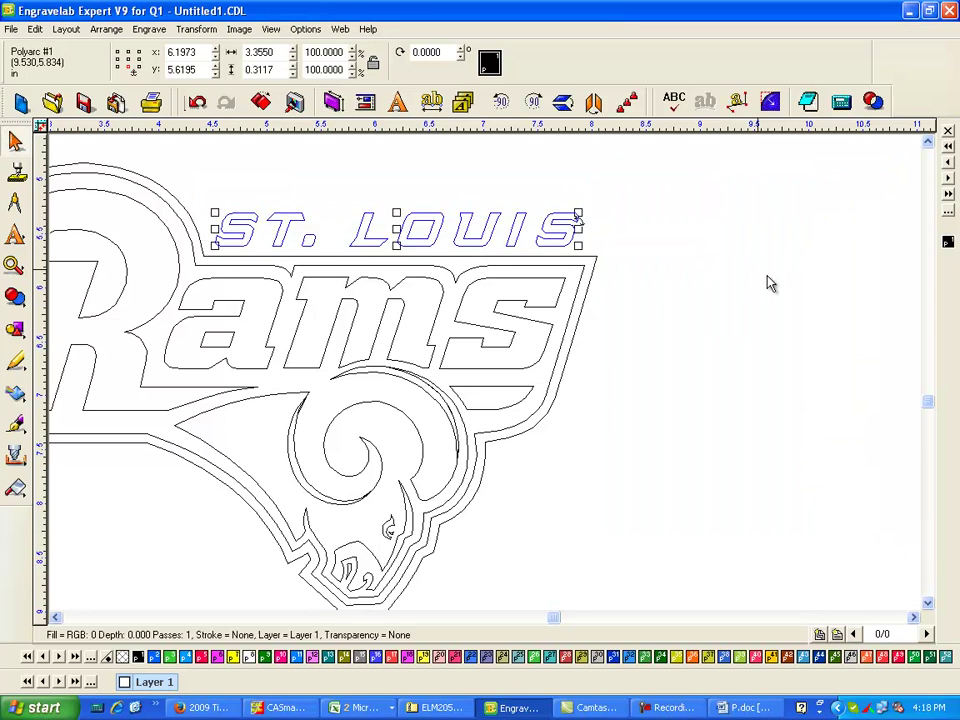
pyautogui.click(106, 29)
pyautogui.click(141, 84)
pyautogui.click(656, 222)
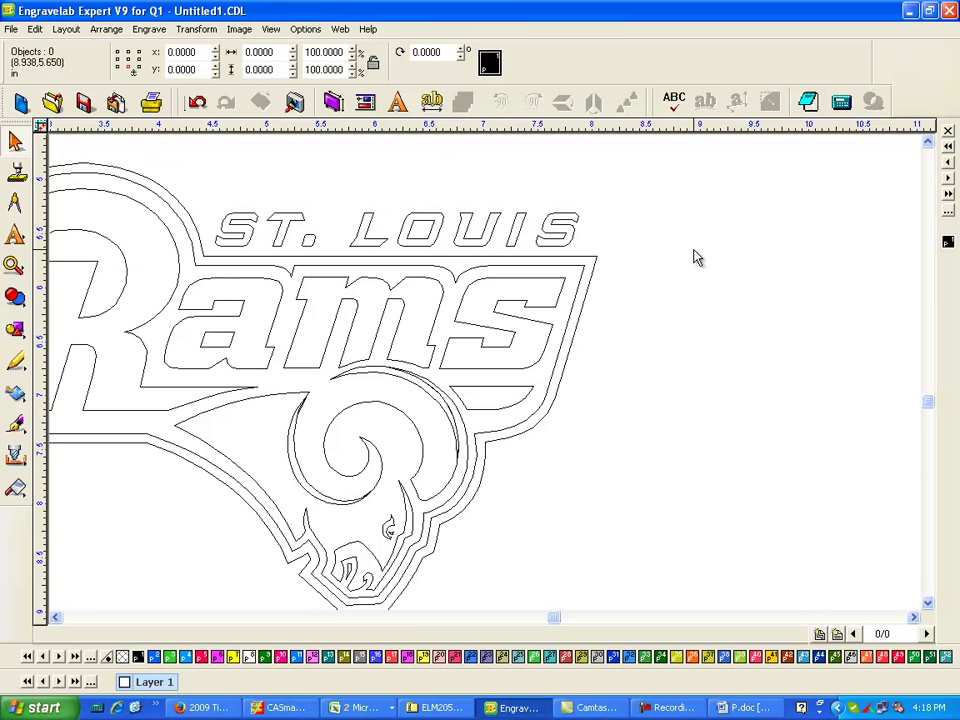
# Review the letter order in Sequence by List, from S through items 10, 11 and 21, then cancel
pyautogui.hotkey('ctrl', 'l')
pyautogui.click(707, 209)
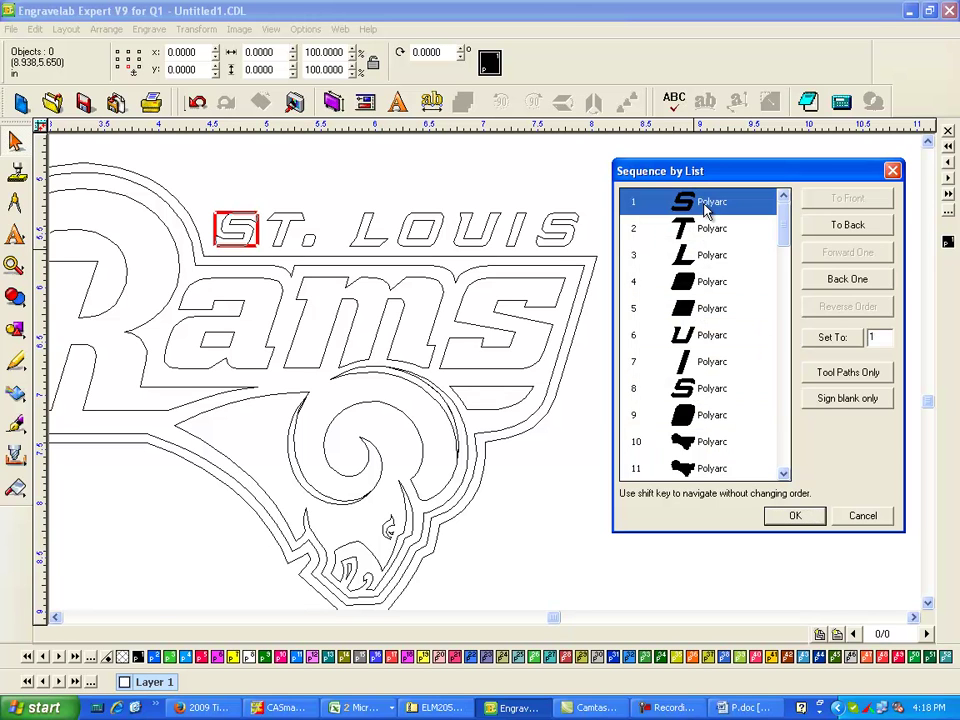
pyautogui.press('Down')
pyautogui.press('Down')
pyautogui.press('Down')
pyautogui.press('Down')
pyautogui.press('Down')
pyautogui.press('Down')
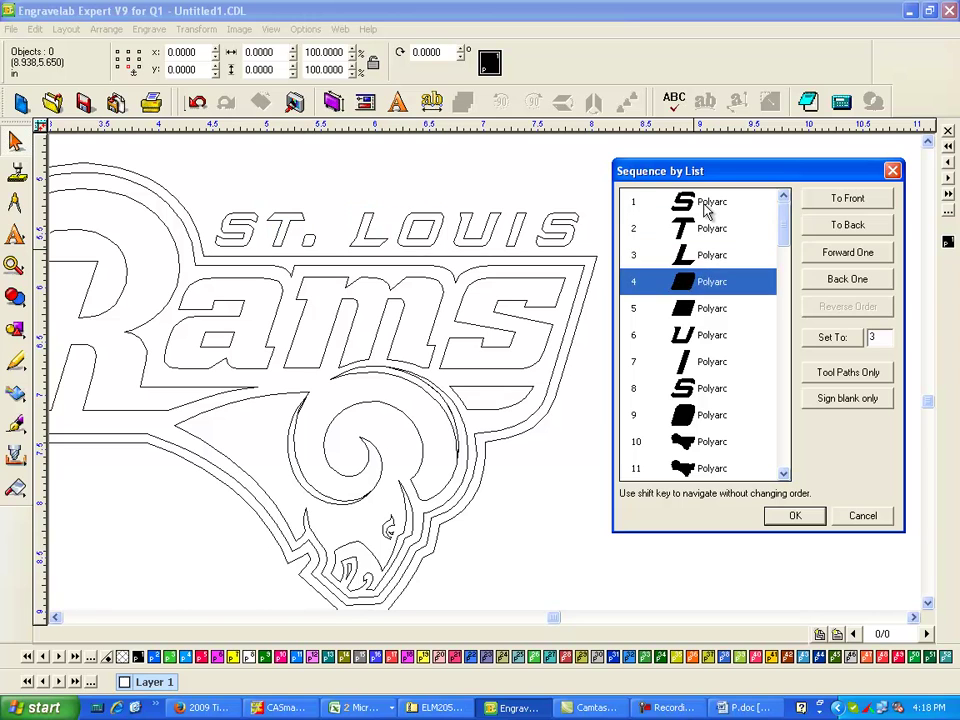
pyautogui.press('Down')
pyautogui.press('Down')
pyautogui.press('Down')
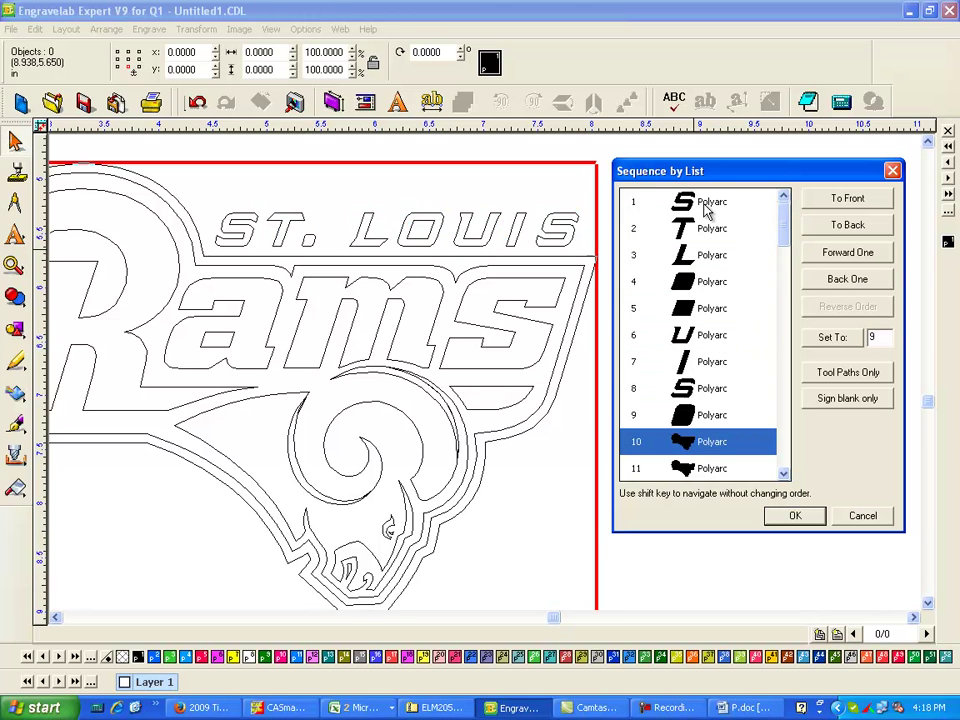
pyautogui.press('Down')
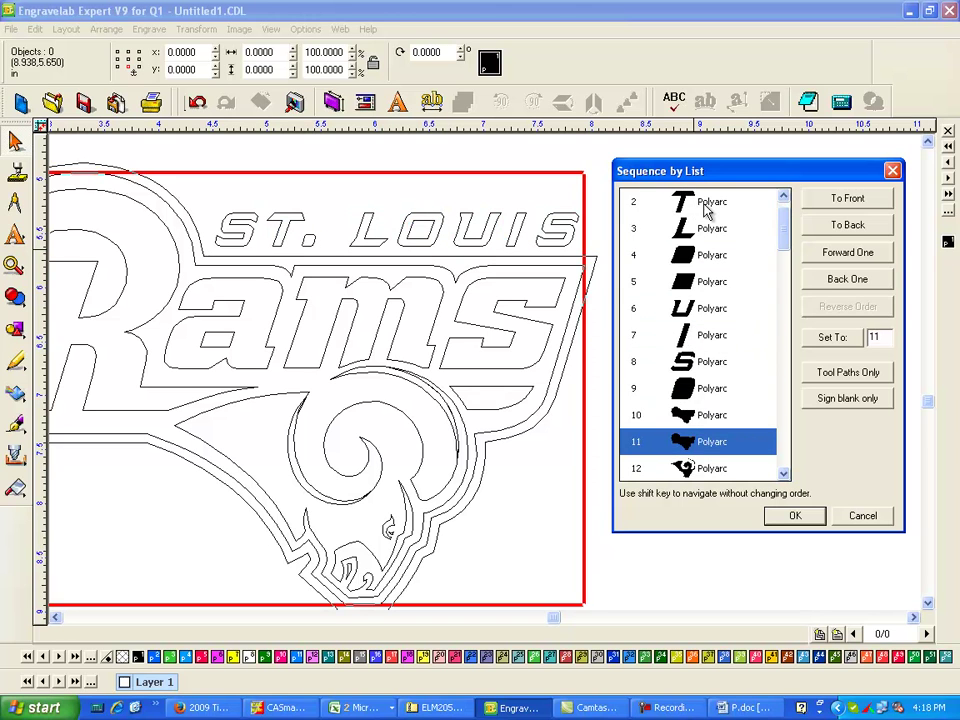
pyautogui.press('Up')
pyautogui.press('Down')
pyautogui.press('Down')
pyautogui.press('Down')
pyautogui.press('Down')
pyautogui.press('Down')
pyautogui.press('Down')
pyautogui.press('Down')
pyautogui.press('Down')
pyautogui.press('Down')
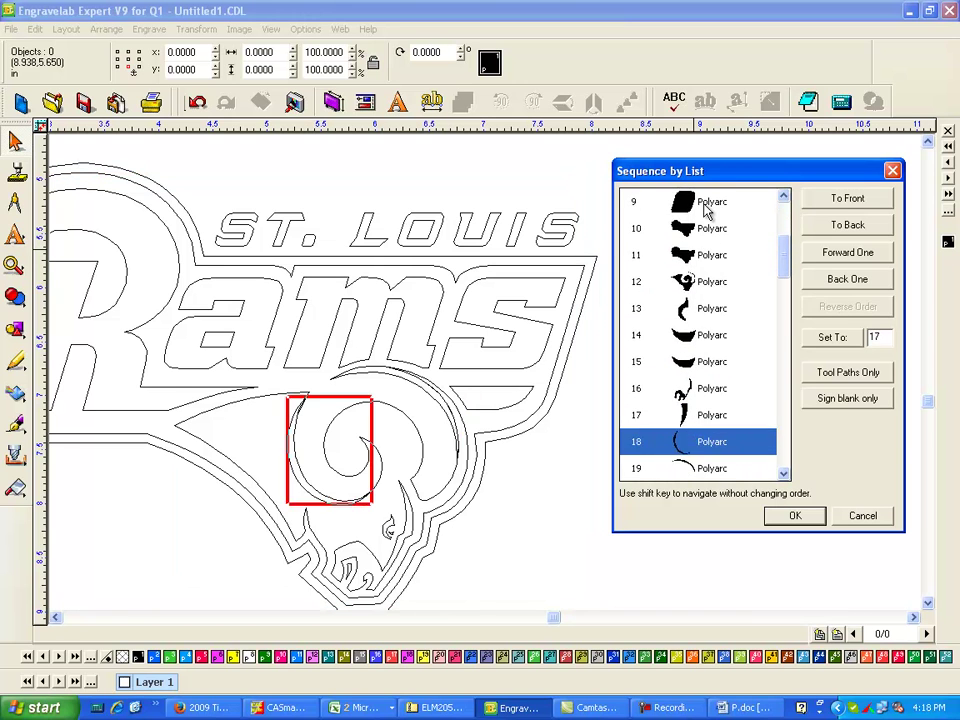
pyautogui.press('Down')
pyautogui.press('Down')
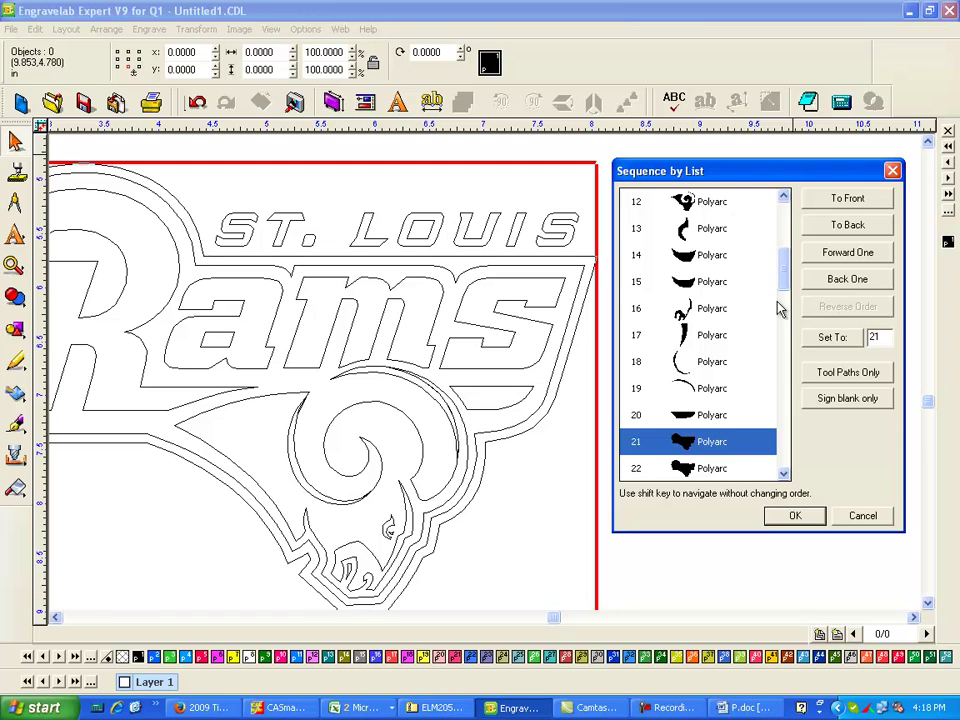
pyautogui.click(862, 516)
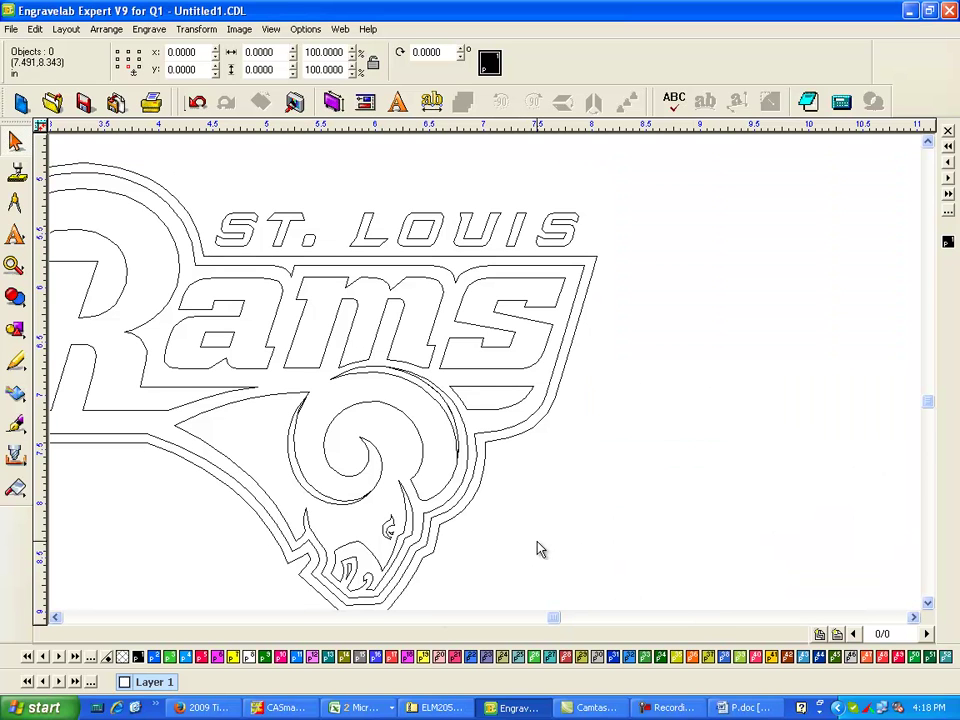
pyautogui.moveTo(210, 505); pyautogui.dragTo(570, 614)
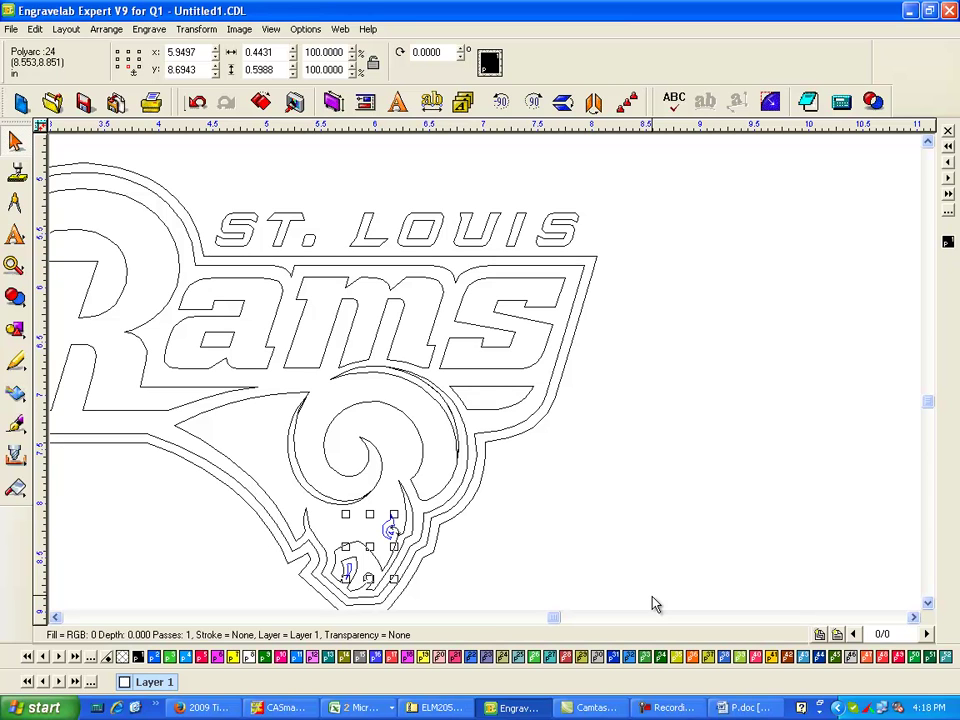
pyautogui.hotkey('ctrl', 'shift', 'q')
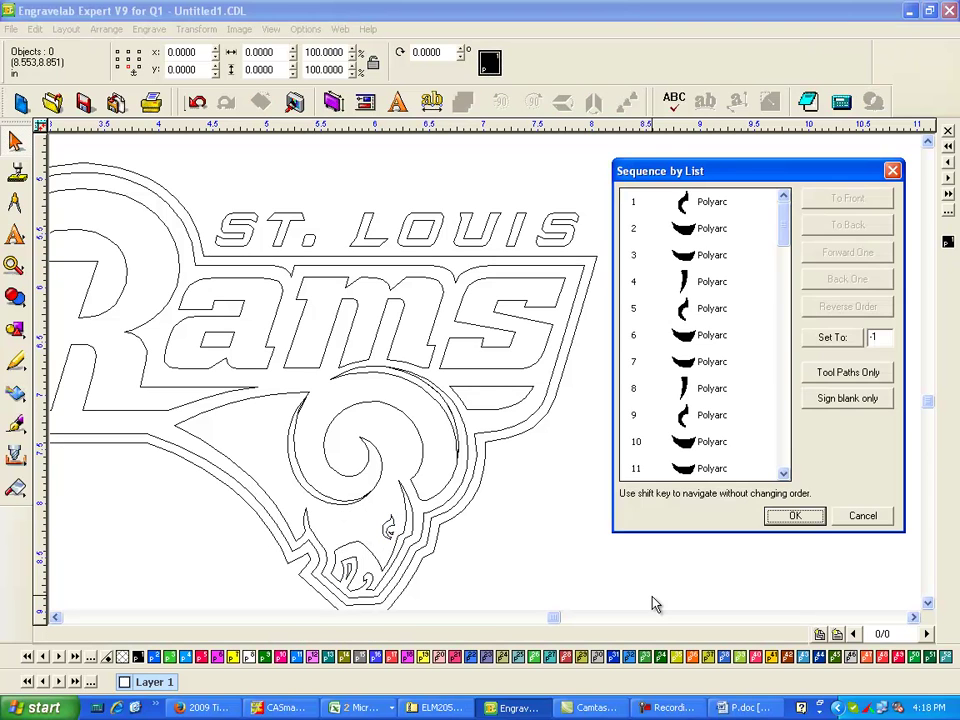
pyautogui.click(694, 272)
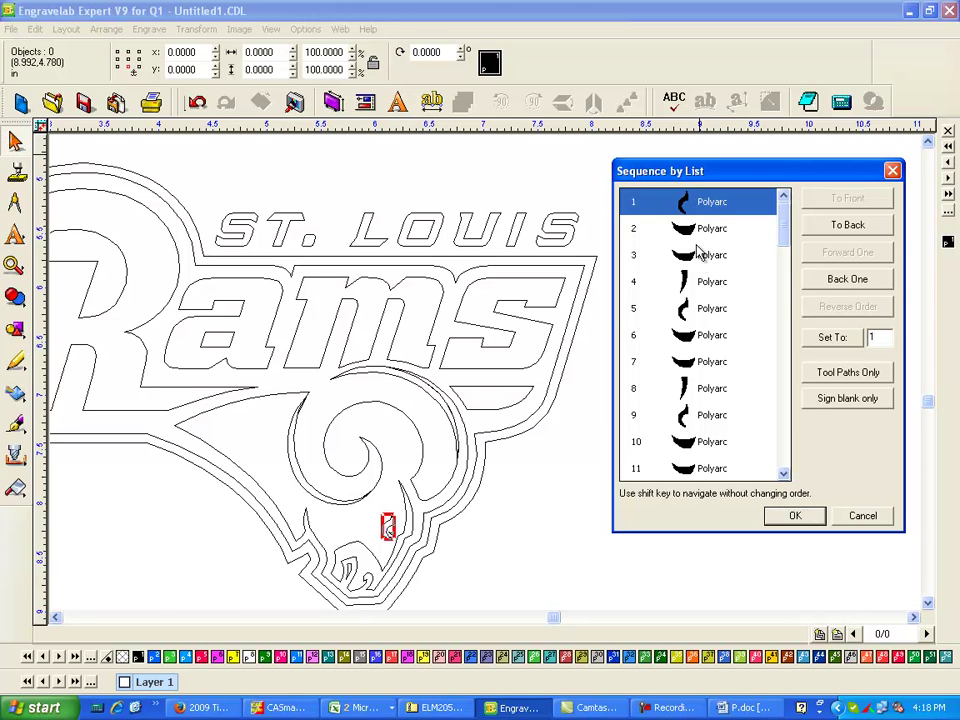
pyautogui.click(703, 310)
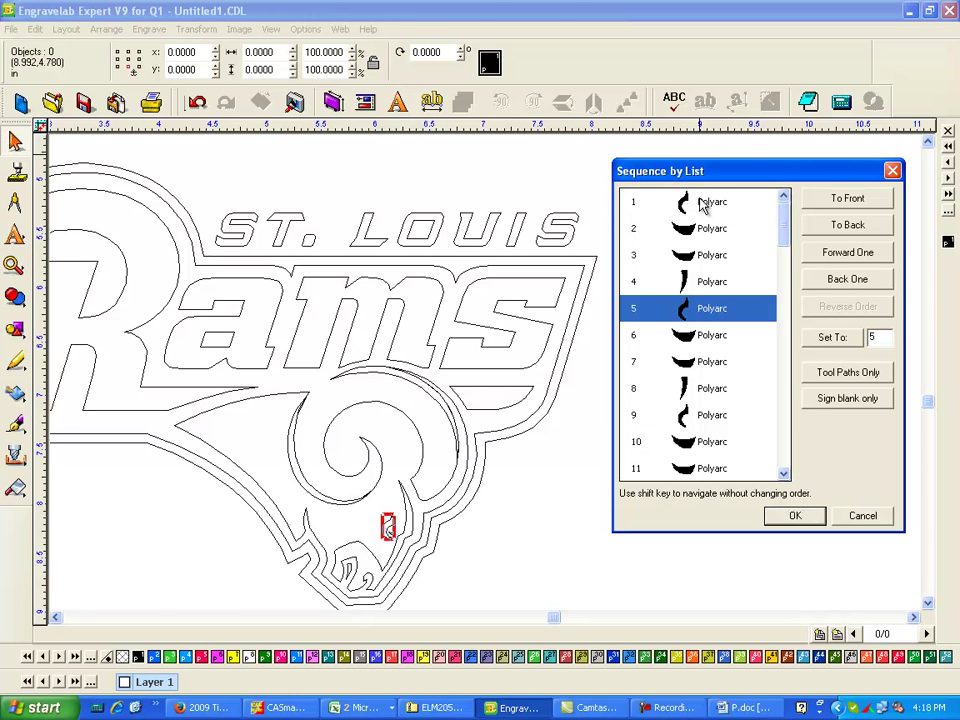
pyautogui.click(703, 204)
pyautogui.click(707, 310)
pyautogui.click(704, 418)
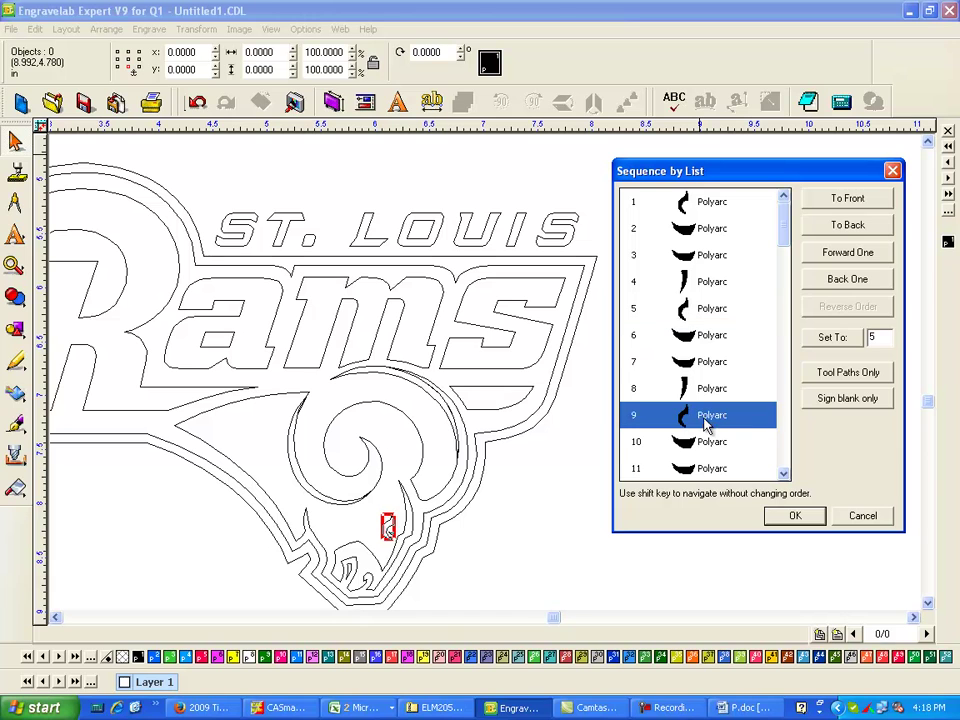
pyautogui.moveTo(778, 230); pyautogui.dragTo(785, 260)
pyautogui.click(708, 337)
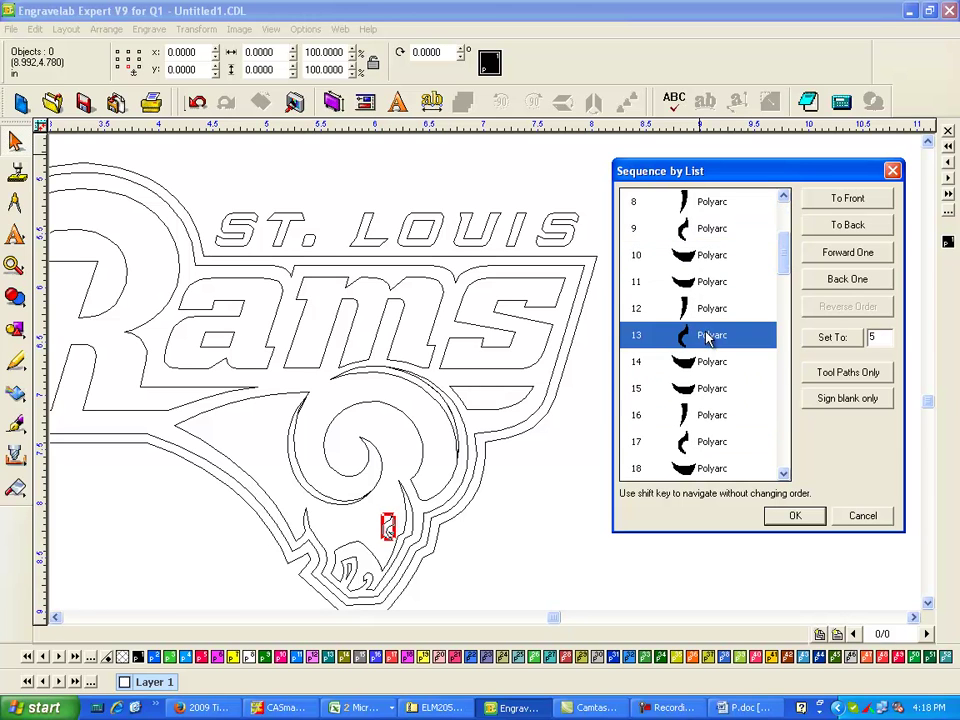
pyautogui.click(698, 443)
pyautogui.moveTo(786, 268); pyautogui.dragTo(789, 300)
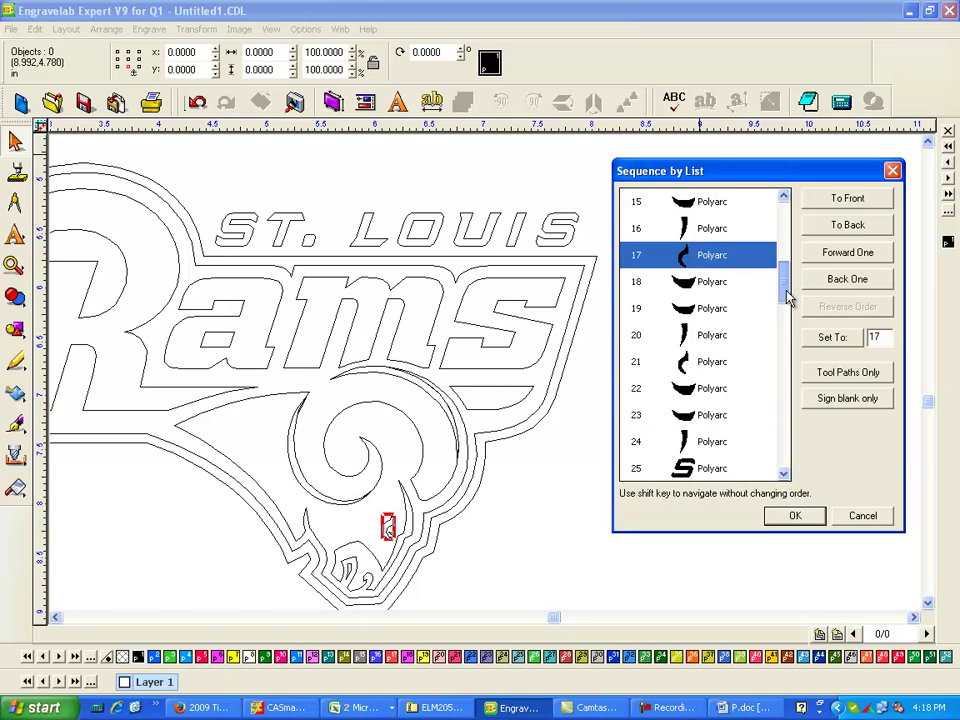
pyautogui.click(706, 368)
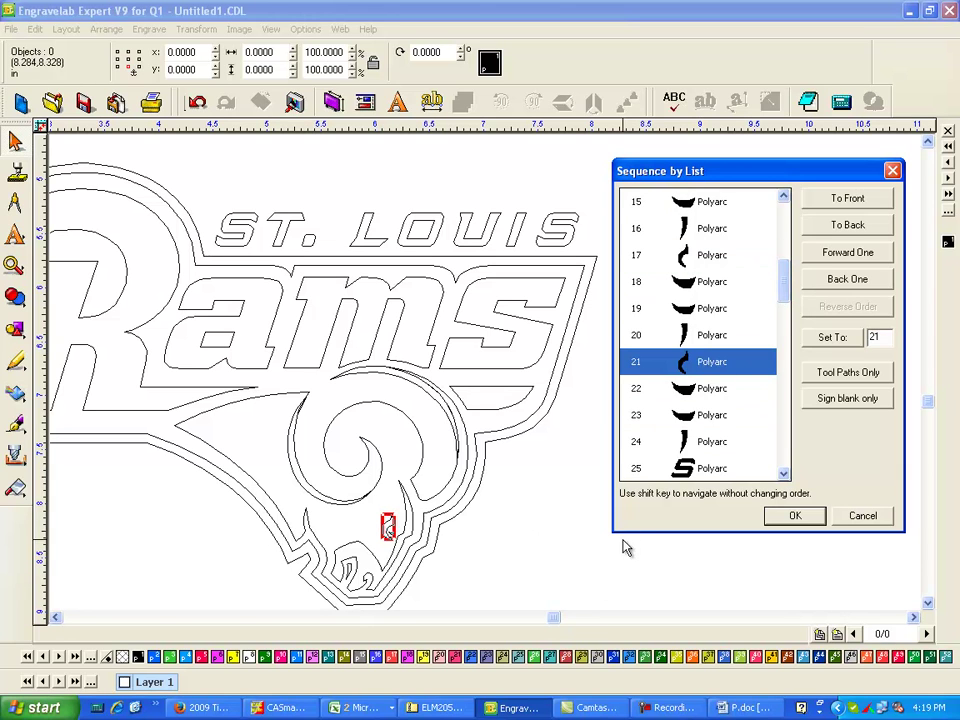
pyautogui.click(794, 515)
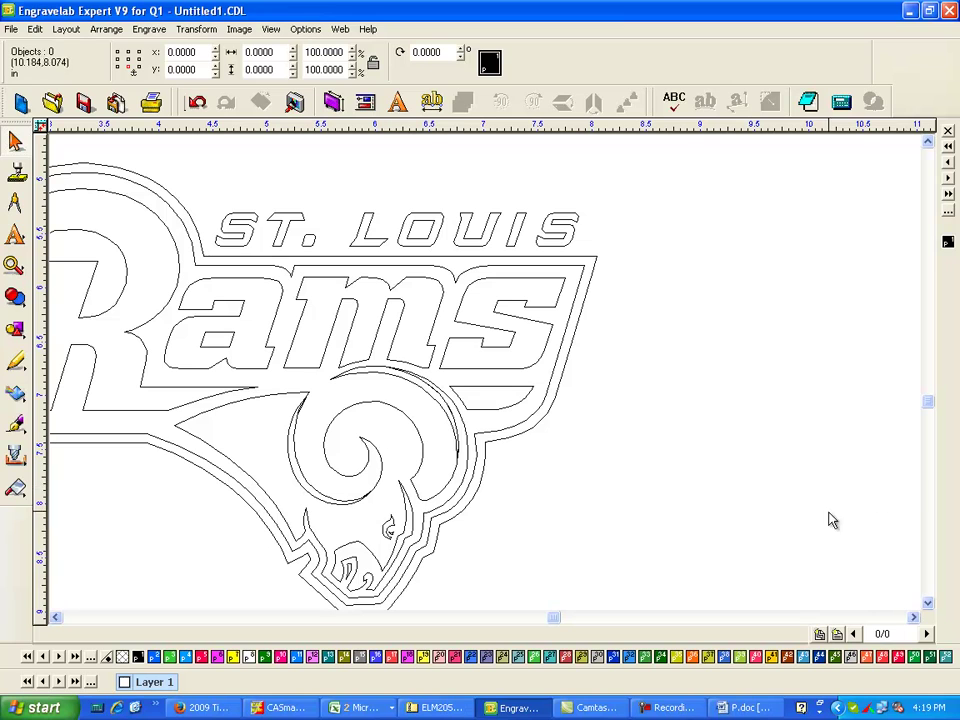
# Inspect the stack of duplicate nostril curves on the ram's snout by selecting each in turn
pyautogui.click(390, 527)
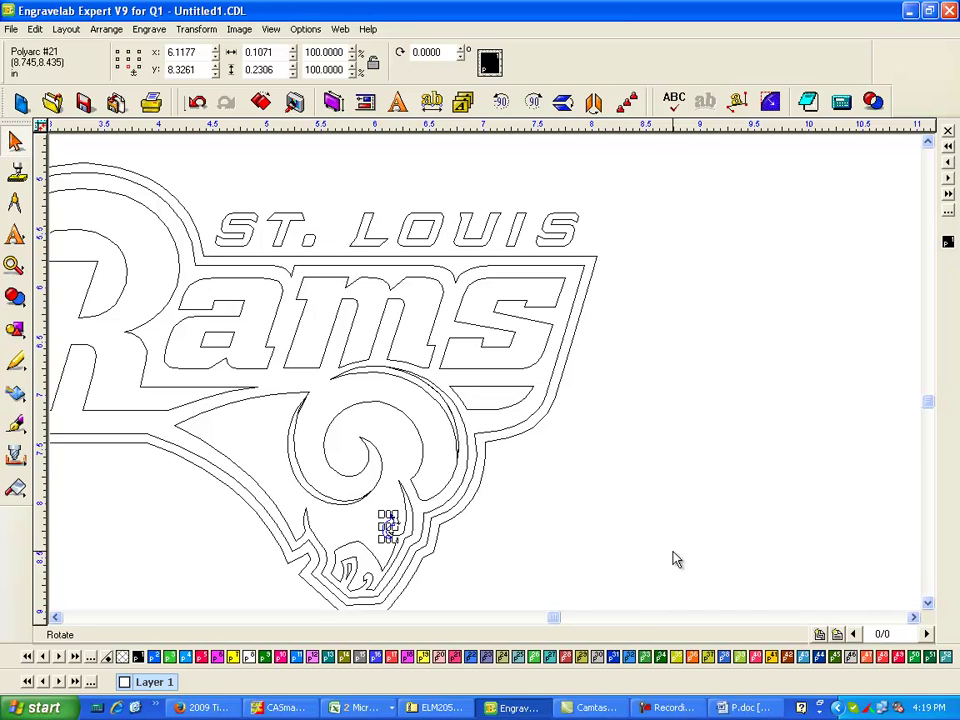
pyautogui.click(584, 548)
pyautogui.click(386, 524)
pyautogui.click(398, 533)
pyautogui.click(387, 522)
pyautogui.click(394, 527)
pyautogui.click(387, 522)
pyautogui.click(398, 528)
pyautogui.click(388, 522)
pyautogui.click(394, 526)
pyautogui.click(388, 522)
pyautogui.click(428, 535)
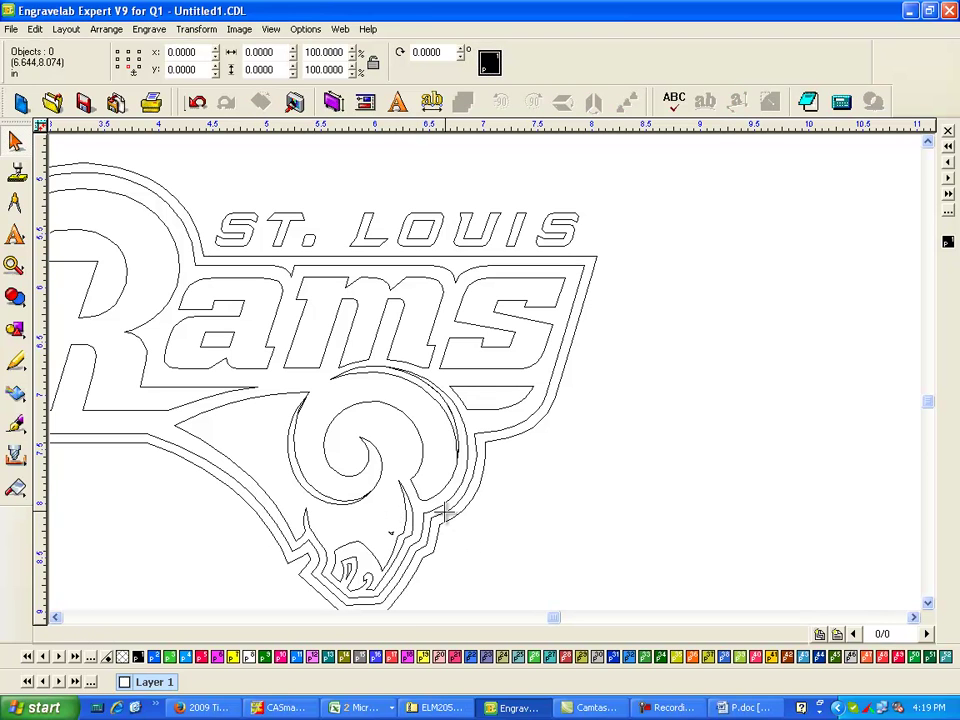
pyautogui.click(390, 527)
pyautogui.click(500, 561)
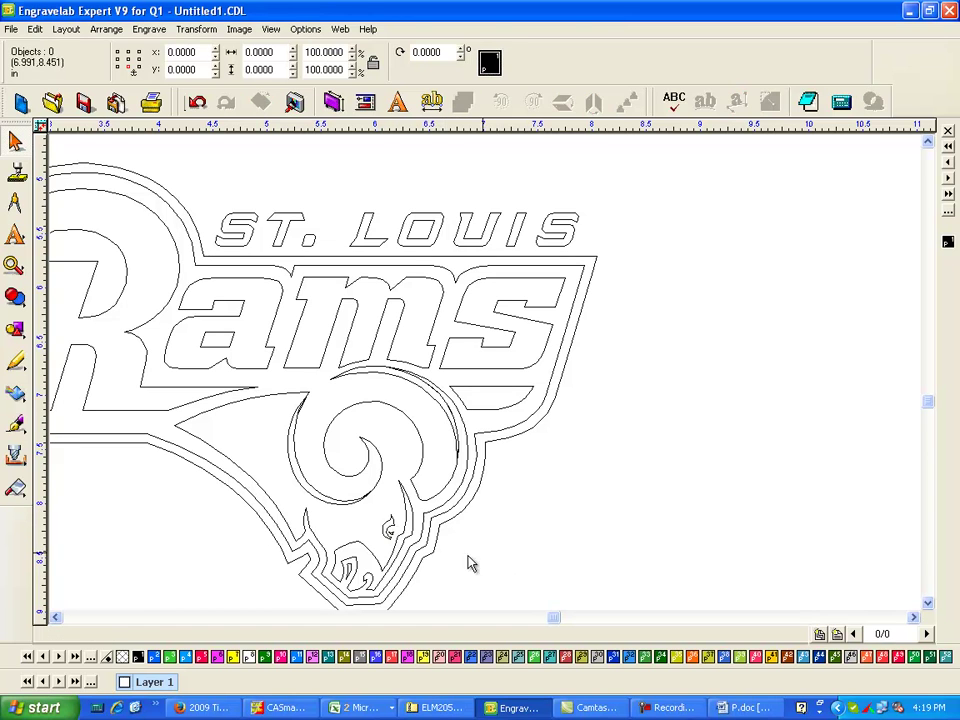
pyautogui.click(388, 529)
pyautogui.click(390, 530)
pyautogui.click(389, 529)
pyautogui.click(489, 553)
pyautogui.click(389, 529)
pyautogui.click(480, 553)
pyautogui.click(389, 529)
pyautogui.click(446, 555)
pyautogui.click(389, 529)
pyautogui.click(454, 553)
pyautogui.click(389, 529)
pyautogui.click(514, 551)
pyautogui.click(389, 529)
pyautogui.click(480, 549)
pyautogui.click(389, 529)
pyautogui.click(461, 551)
pyautogui.click(389, 529)
pyautogui.click(476, 553)
pyautogui.click(389, 529)
pyautogui.click(456, 549)
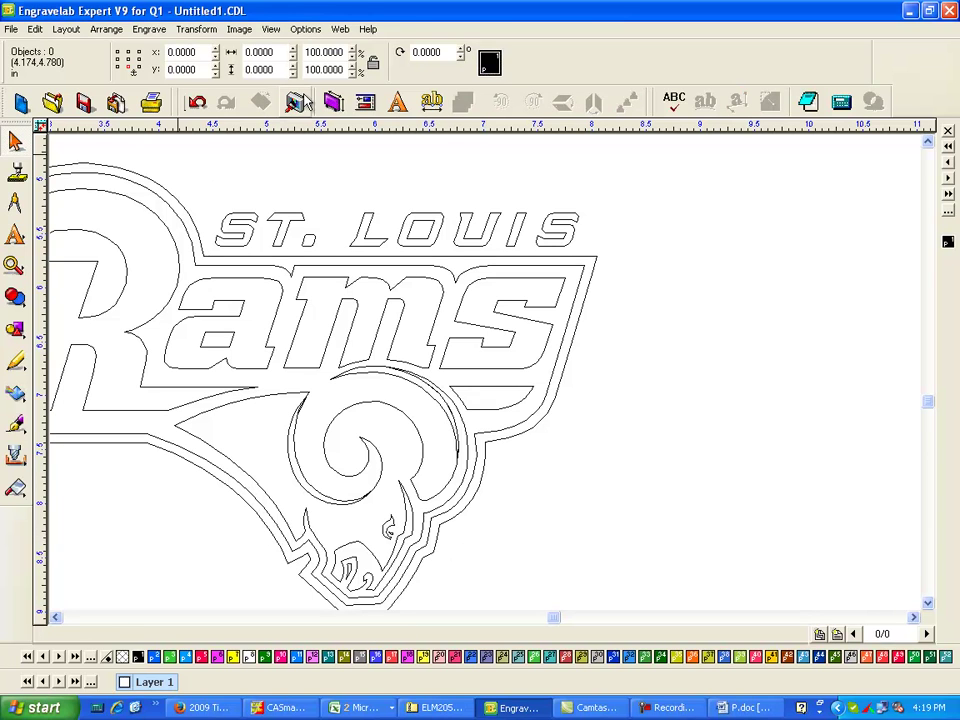
# Zoom in on the ram's nose area and undo the last two changes
pyautogui.click(14, 265)
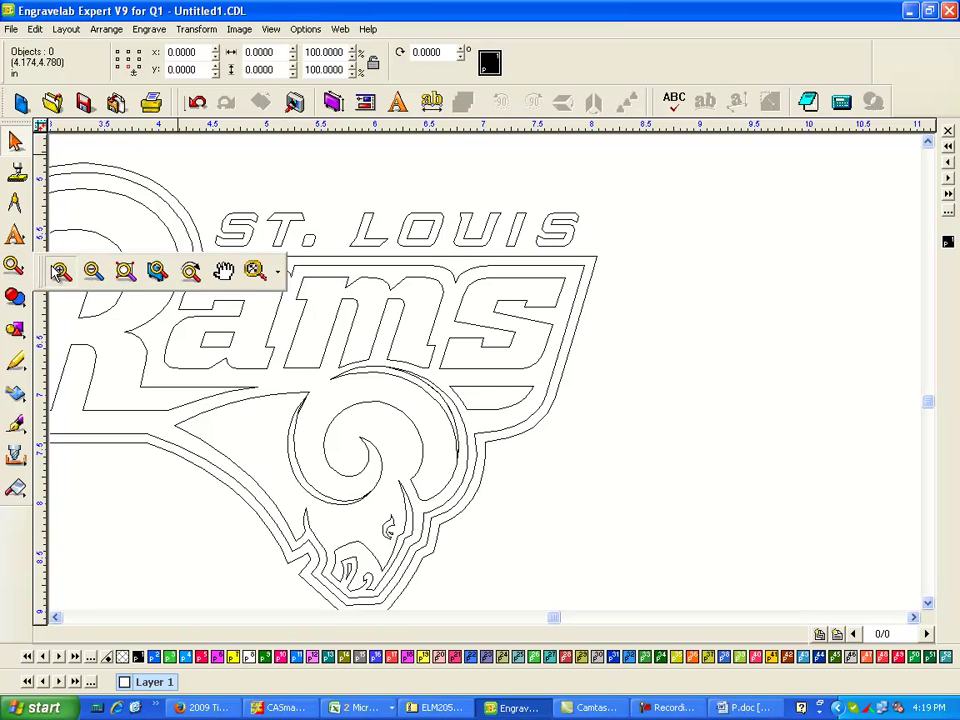
pyautogui.click(57, 270)
pyautogui.moveTo(364, 514); pyautogui.dragTo(496, 566)
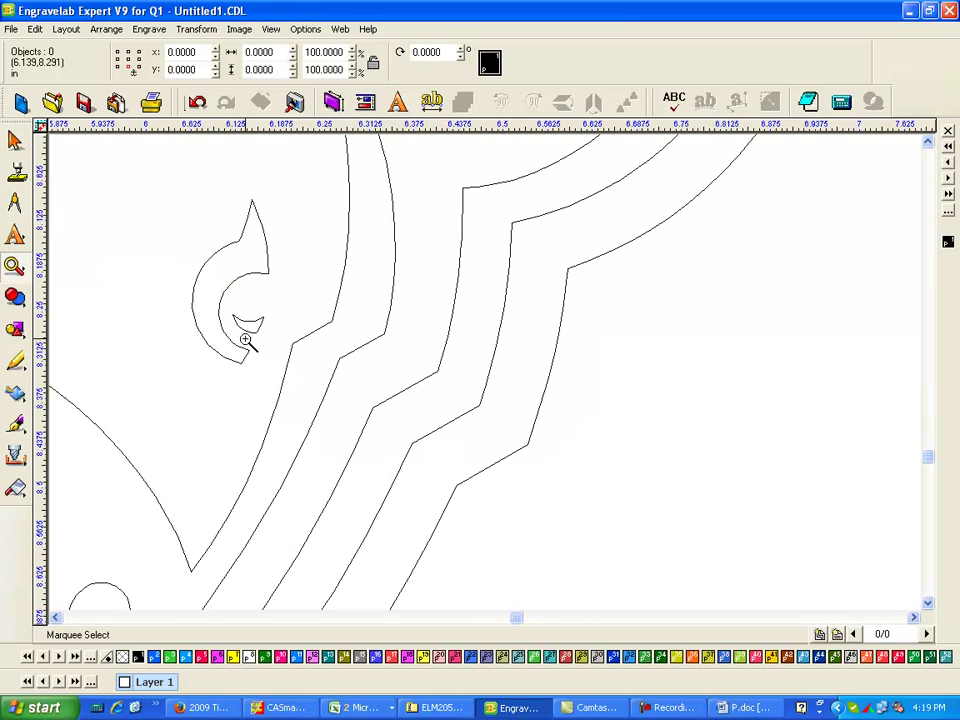
pyautogui.click(200, 105)
pyautogui.click(200, 105)
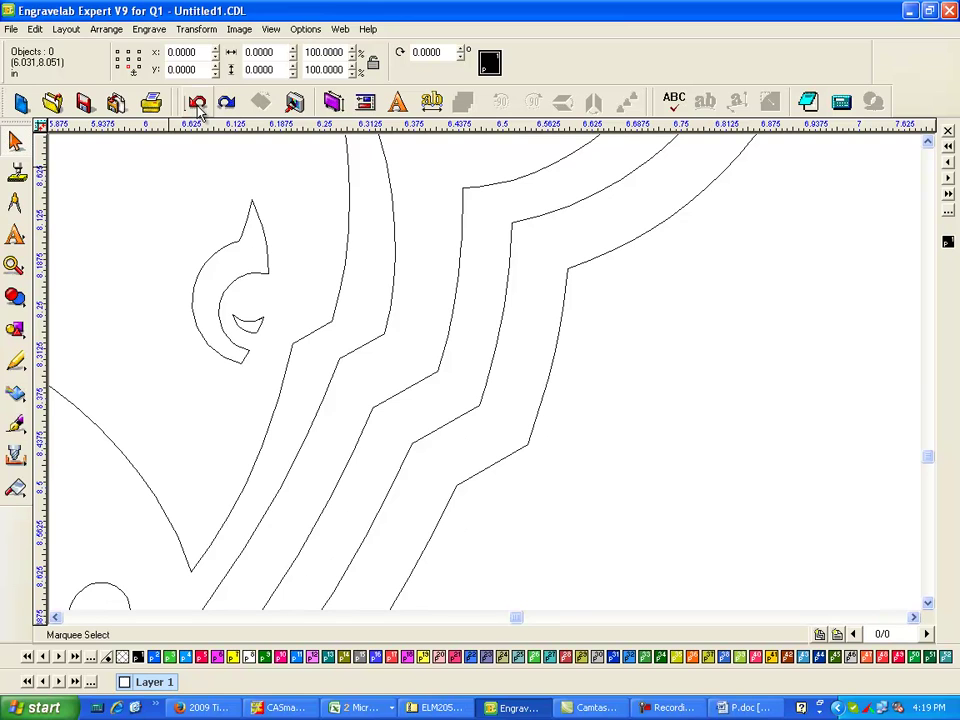
# Drag the stacked duplicate crescents out of the C into a pile at the right
pyautogui.click(262, 320)
pyautogui.moveTo(250, 325); pyautogui.dragTo(676, 370)
pyautogui.click(248, 325)
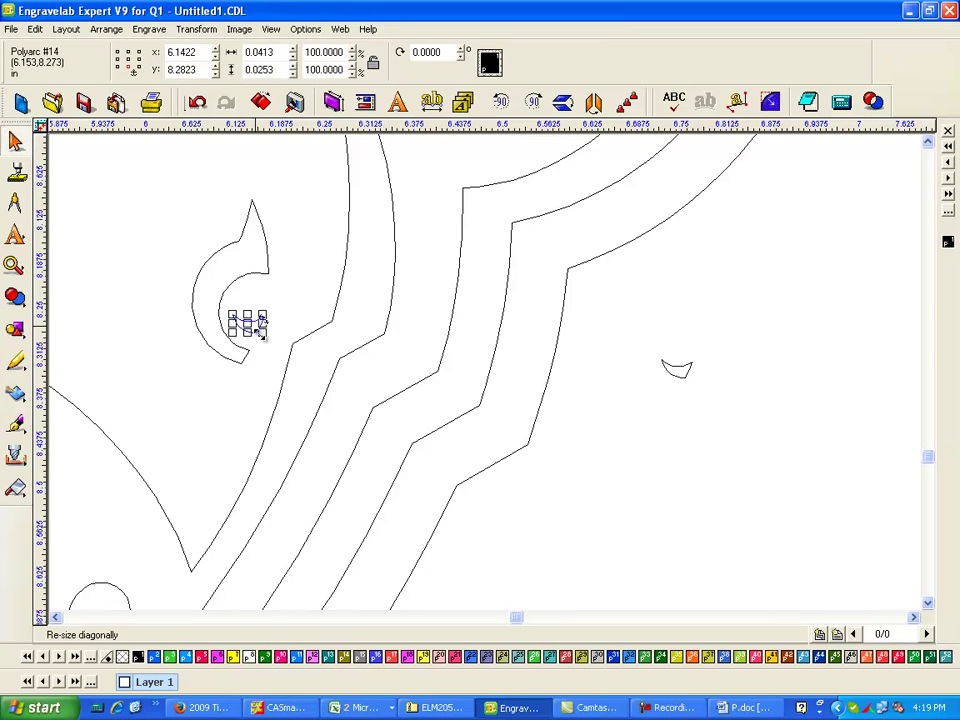
pyautogui.moveTo(248, 325); pyautogui.dragTo(704, 372)
pyautogui.moveTo(251, 319); pyautogui.dragTo(706, 366)
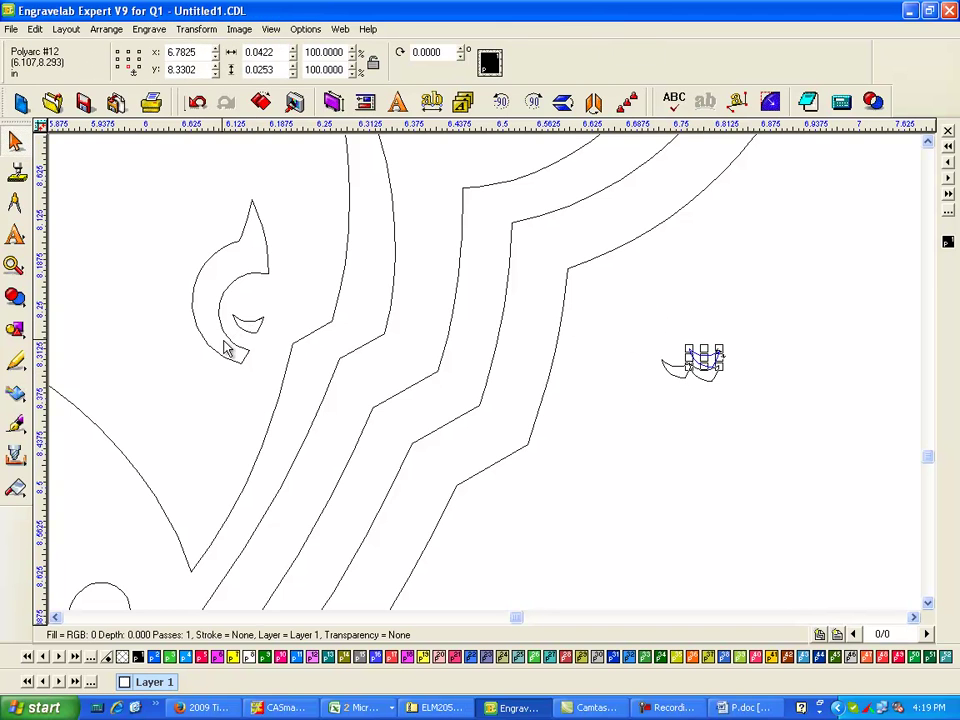
pyautogui.moveTo(243, 320); pyautogui.dragTo(677, 338)
pyautogui.moveTo(248, 321); pyautogui.dragTo(706, 335)
pyautogui.click(248, 321)
pyautogui.moveTo(248, 322); pyautogui.dragTo(686, 320)
pyautogui.click(248, 321)
pyautogui.moveTo(248, 321); pyautogui.dragTo(705, 332)
pyautogui.click(248, 321)
pyautogui.moveTo(248, 321); pyautogui.dragTo(684, 336)
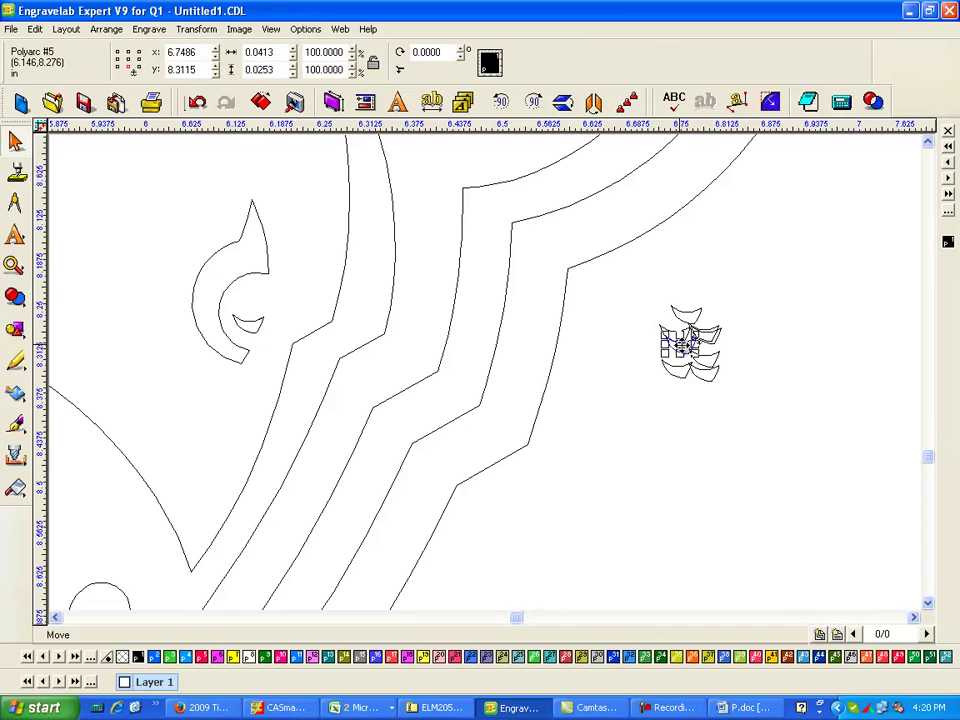
pyautogui.click(248, 321)
pyautogui.moveTo(248, 321); pyautogui.dragTo(670, 322)
pyautogui.click(248, 321)
pyautogui.moveTo(248, 321); pyautogui.dragTo(712, 330)
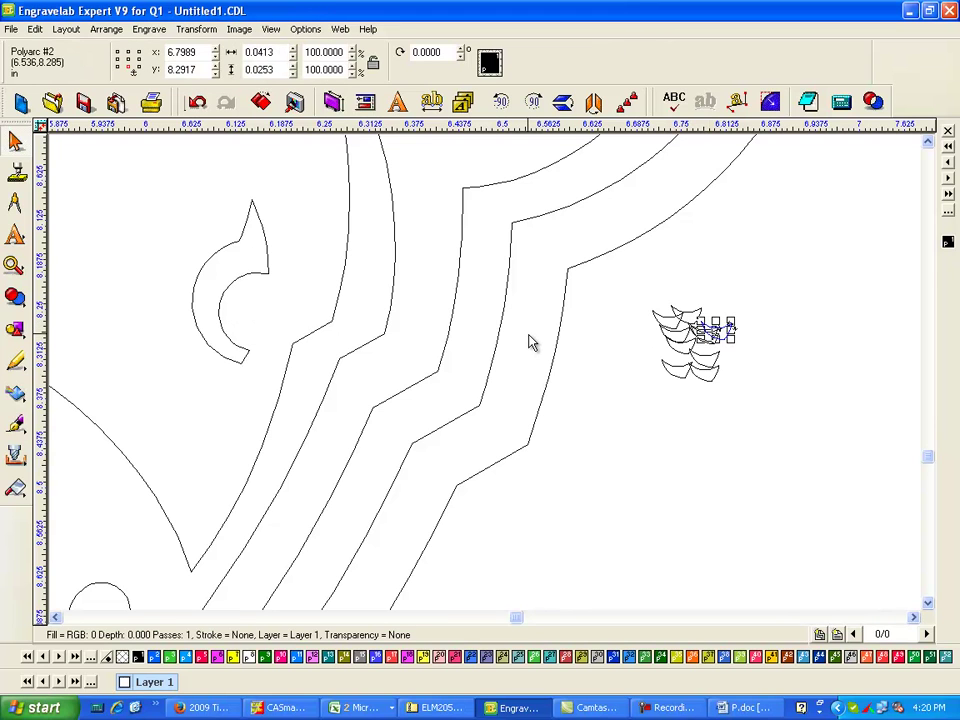
# Return the last crescent to the C and delete the piled-up duplicates
pyautogui.hotkey('ctrl', 'z')
pyautogui.moveTo(740, 292); pyautogui.dragTo(615, 475)
pyautogui.press('Delete')
pyautogui.scroll(-4, 639, 414)
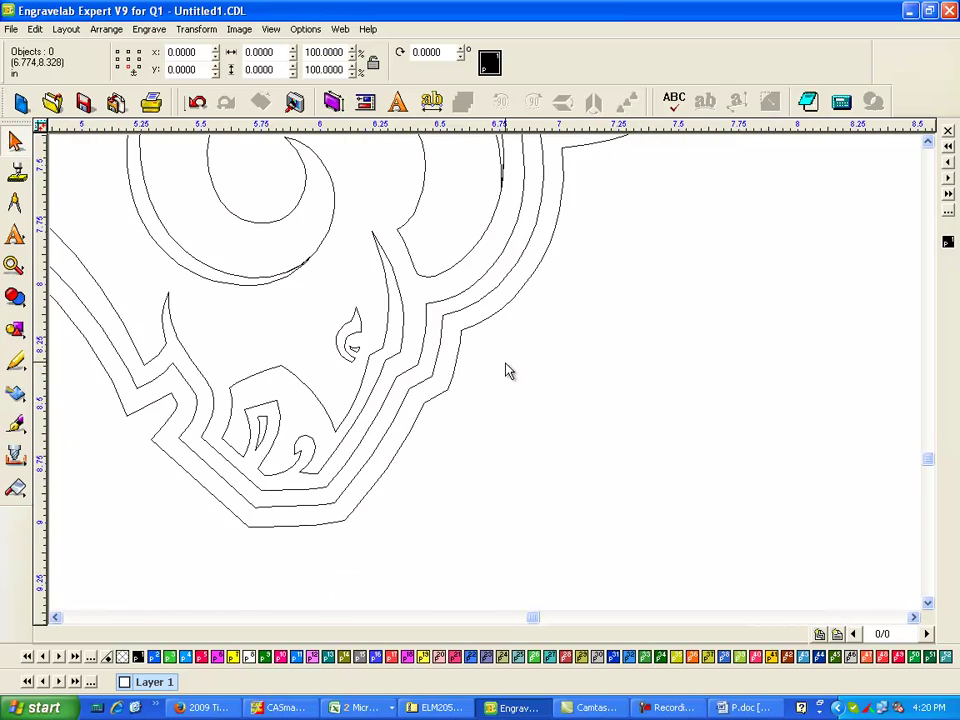
# Join the marquee-selected ST. LOUIS letters into one path with Make Path and zoom to fit them
pyautogui.click(928, 146)
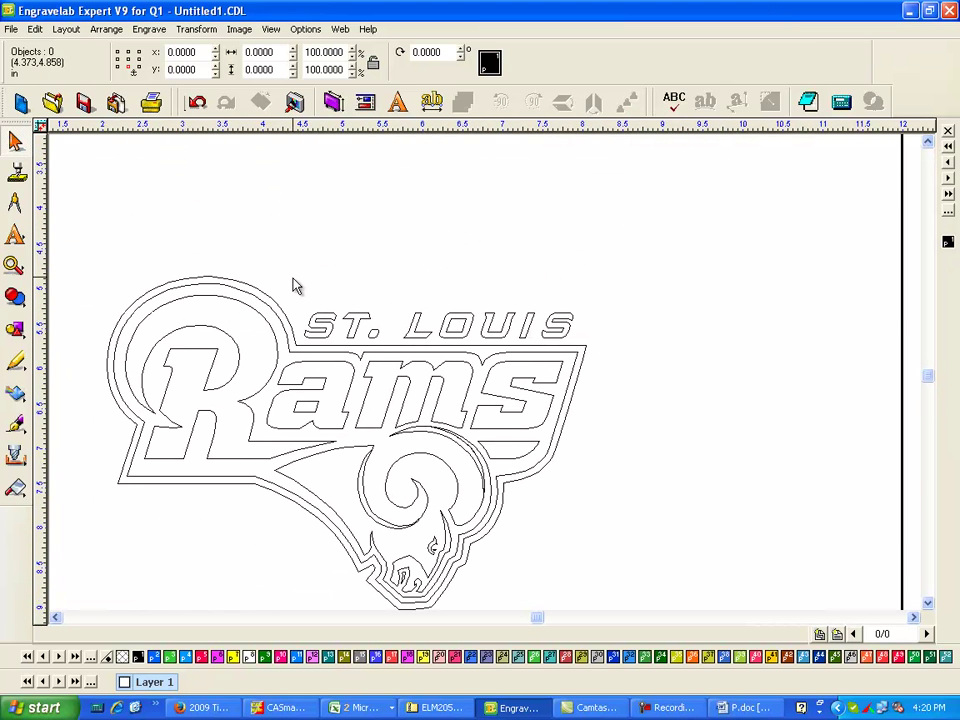
pyautogui.moveTo(292, 275); pyautogui.dragTo(657, 355)
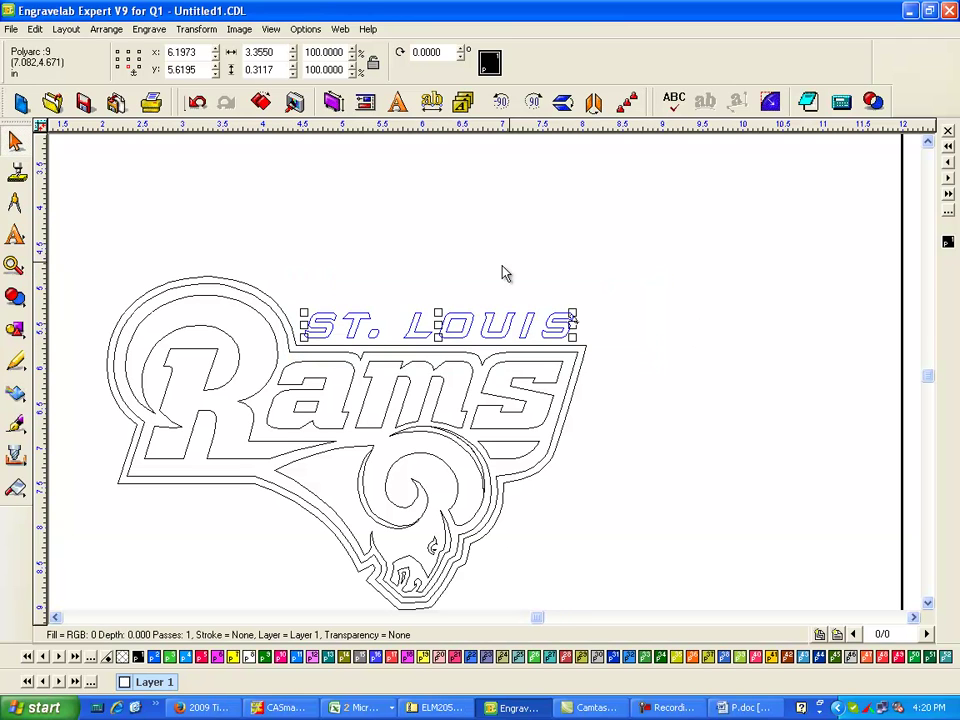
pyautogui.click(106, 29)
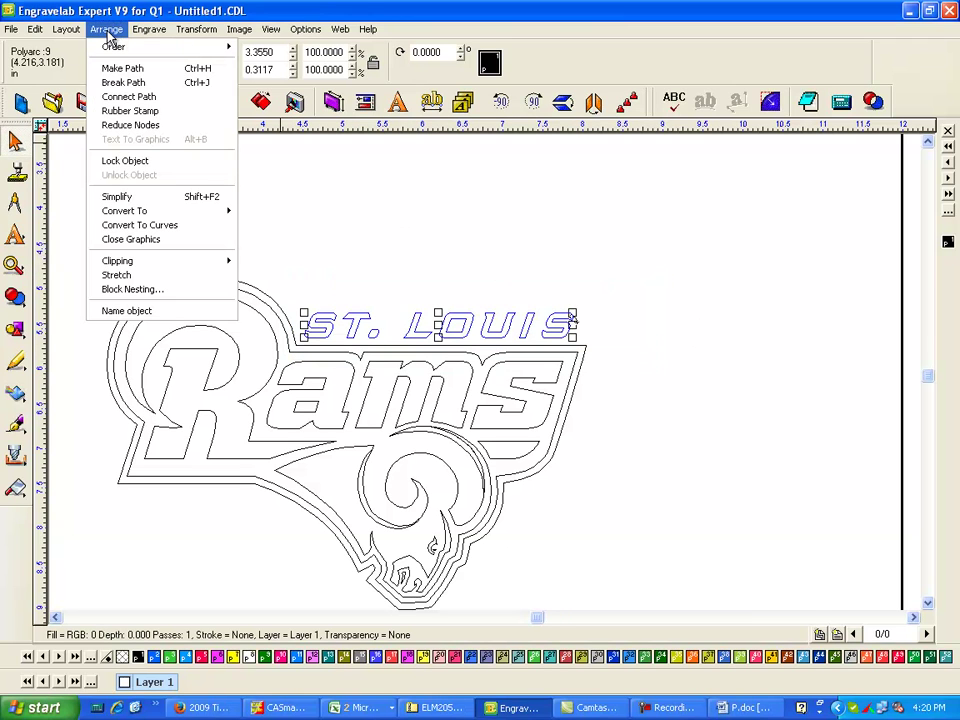
pyautogui.click(135, 70)
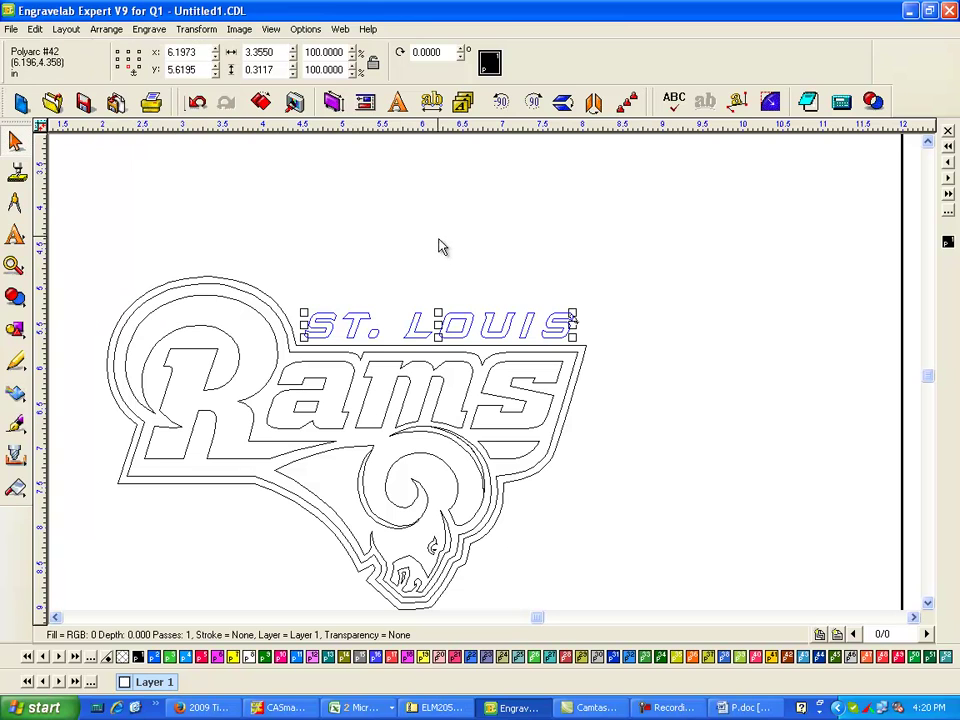
pyautogui.hotkey('shift', 'F2')
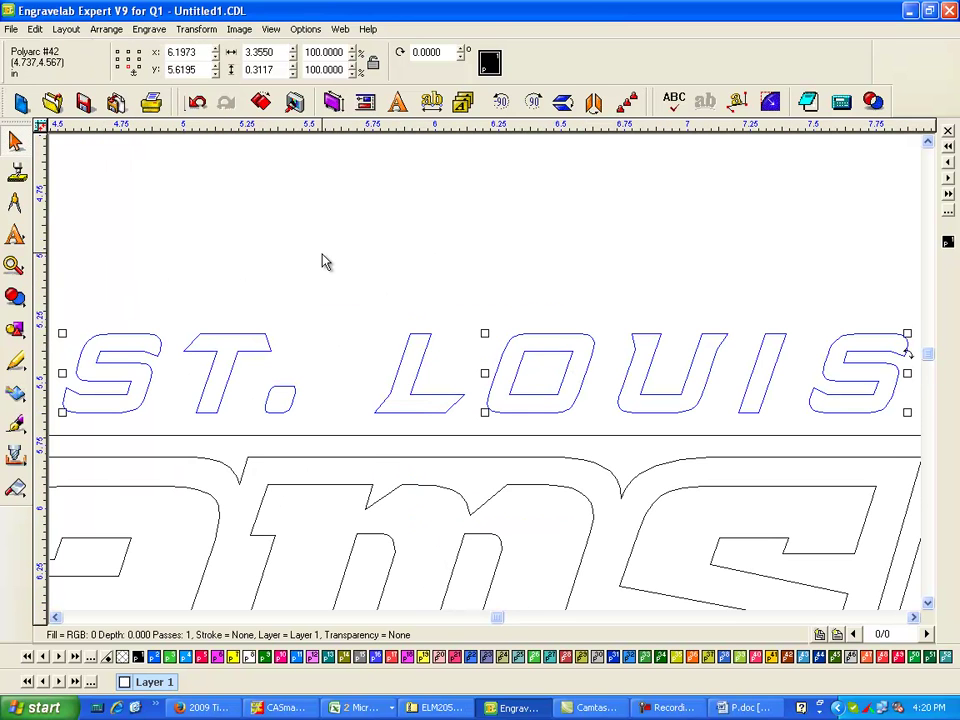
pyautogui.click(157, 32)
# Fill ST. LOUIS with a Sweep Tool Down path: .015 48º ¼ Engraver, pen 15, 40% overlap
pyautogui.moveTo(199, 136)
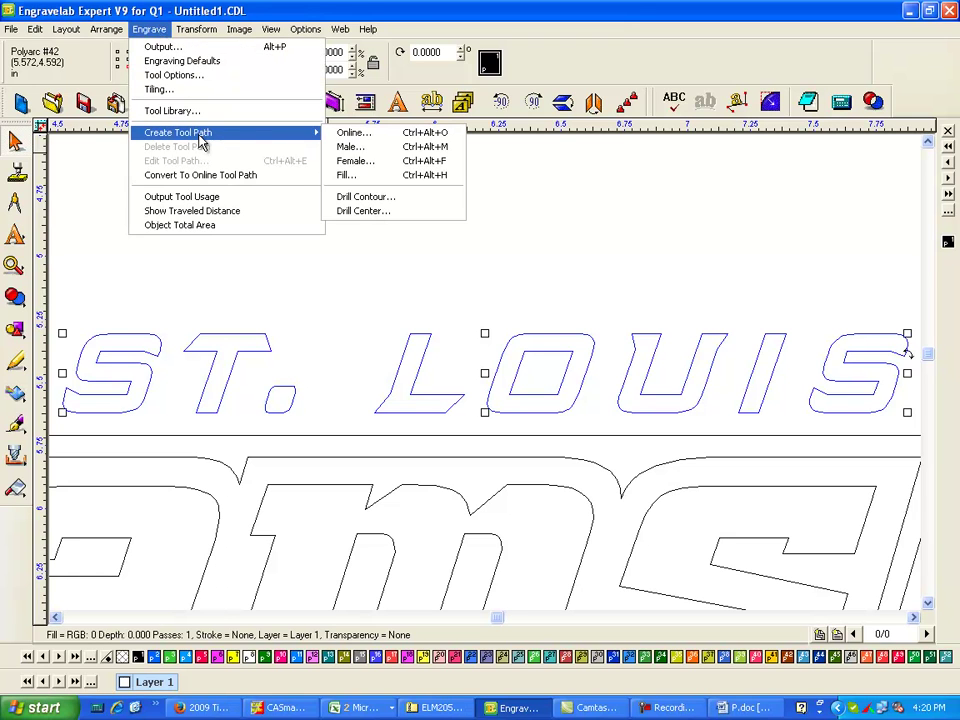
pyautogui.click(372, 186)
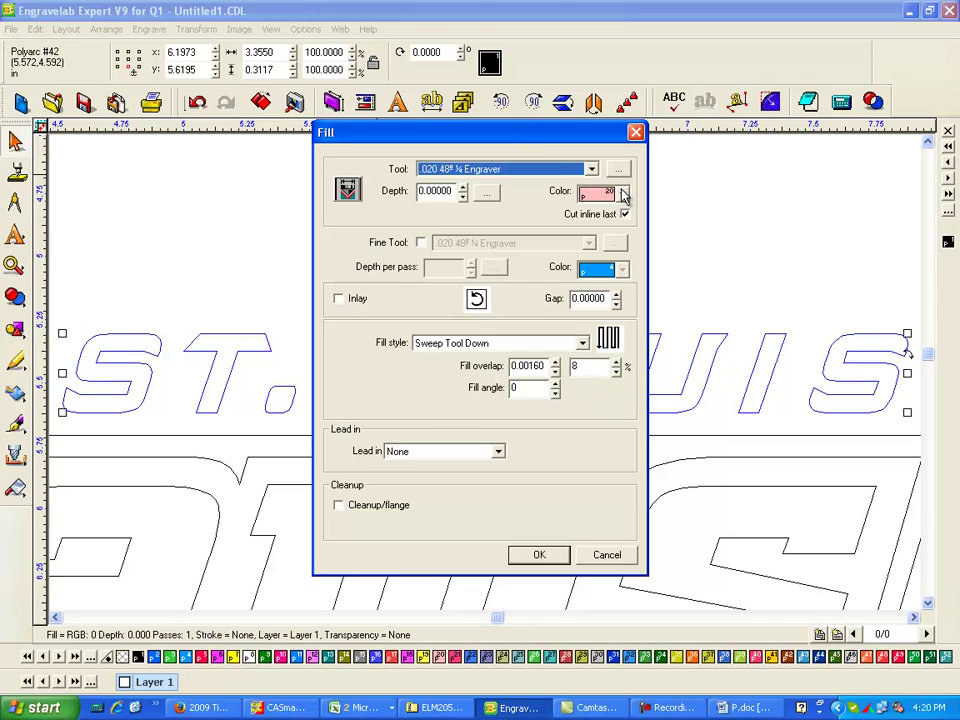
pyautogui.click(575, 172)
pyautogui.click(592, 188)
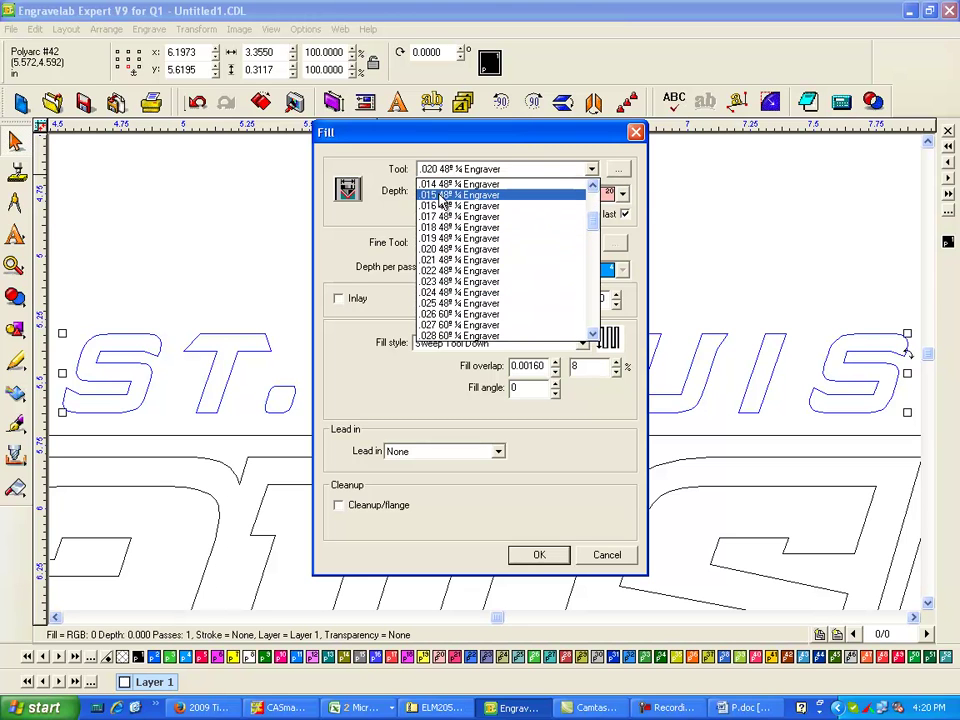
pyautogui.click(440, 196)
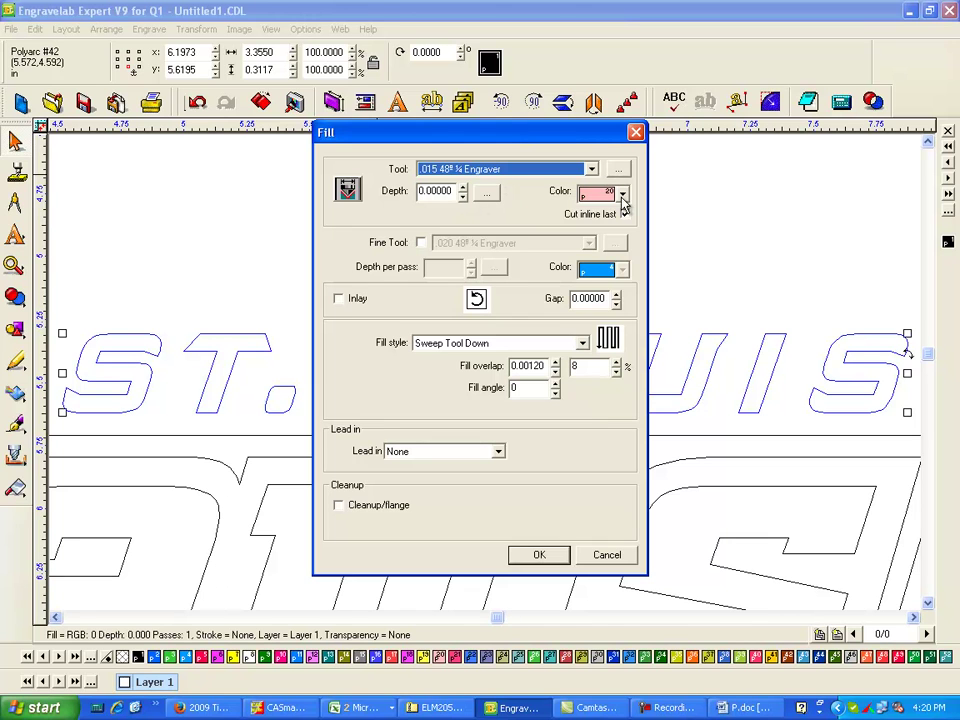
pyautogui.click(622, 195)
pyautogui.click(623, 213)
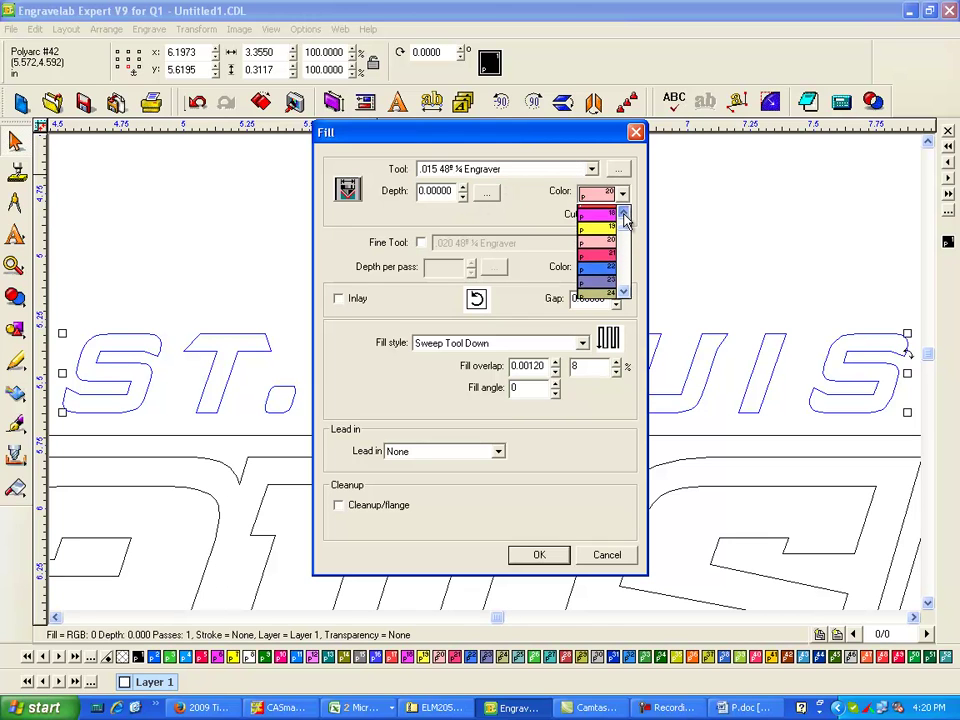
pyautogui.click(625, 219)
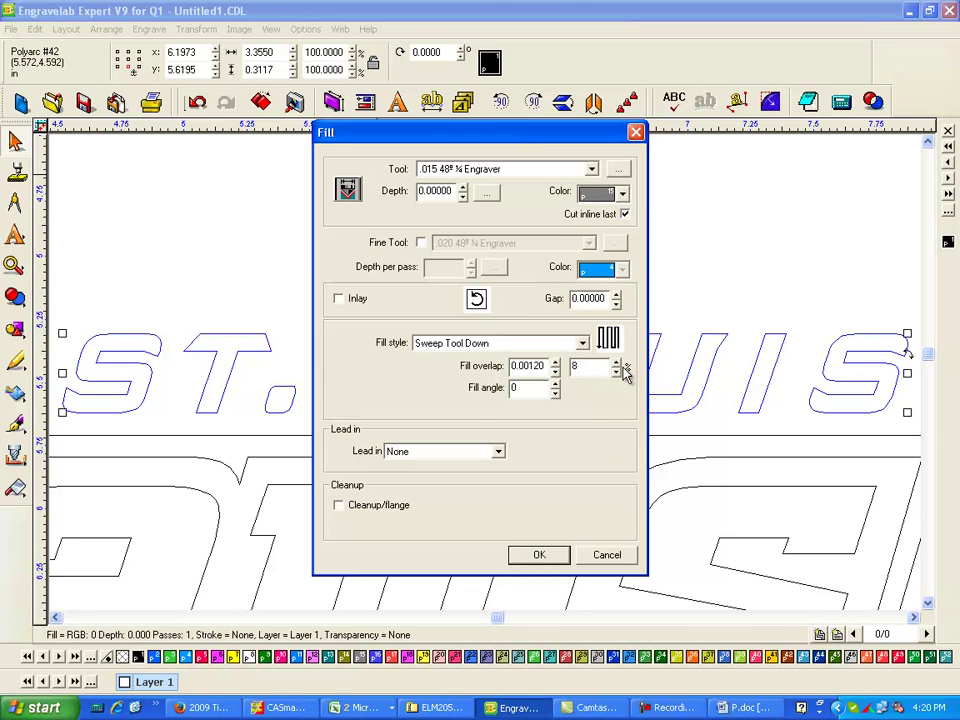
pyautogui.click(455, 344)
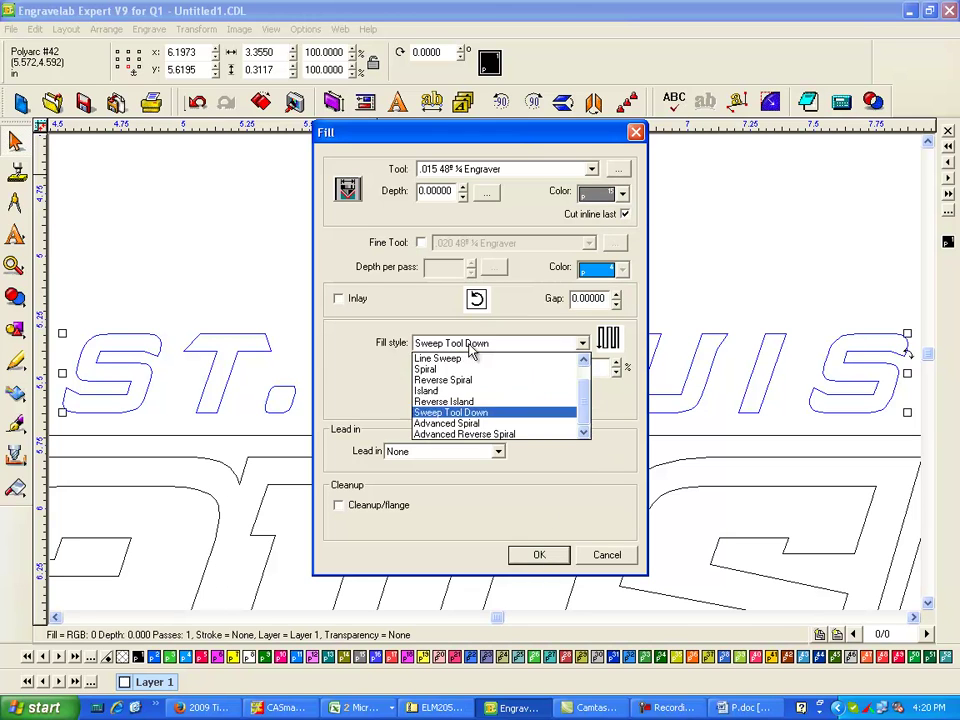
pyautogui.click(460, 414)
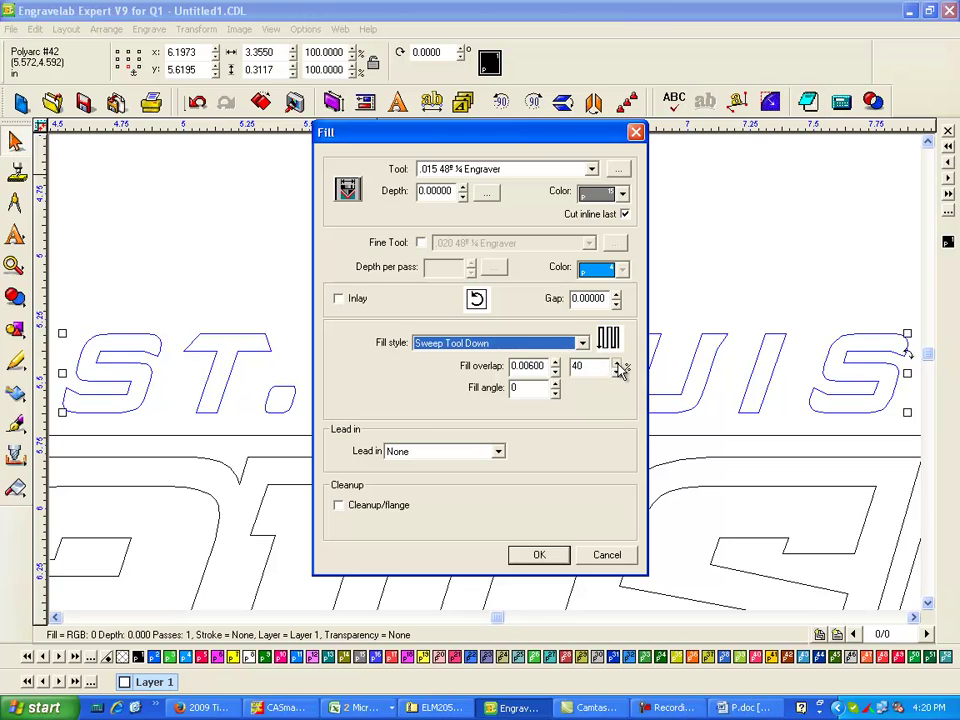
pyautogui.click(539, 556)
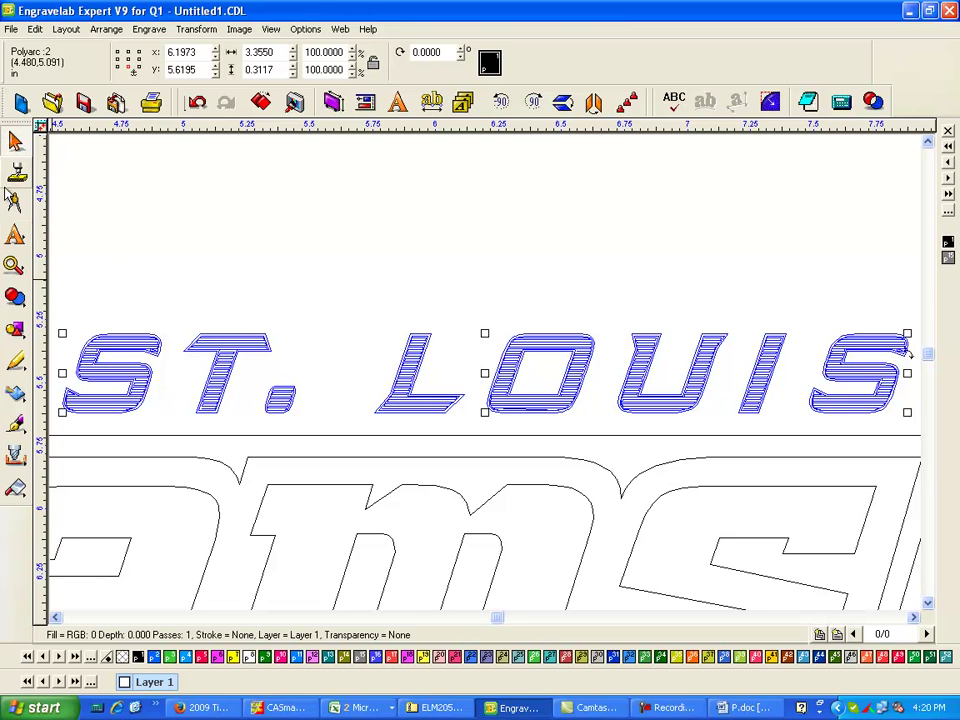
# Zoom in on the T and period, then select the ST. LOUIS tool path
pyautogui.click(14, 264)
pyautogui.click(64, 272)
pyautogui.moveTo(170, 321); pyautogui.dragTo(390, 452)
pyautogui.click(15, 140)
pyautogui.click(501, 214)
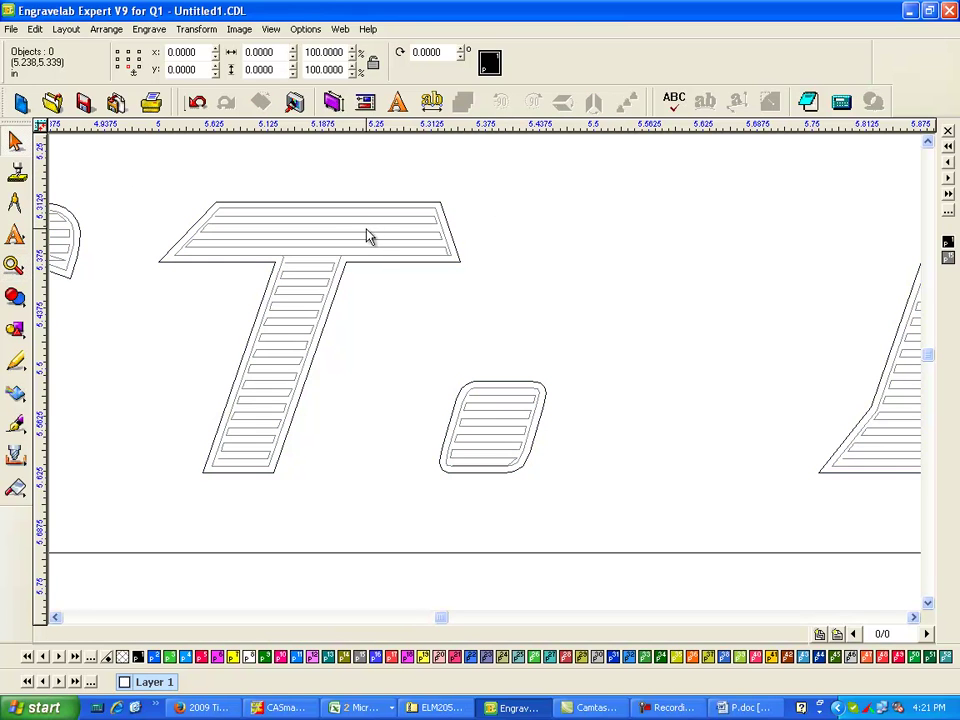
pyautogui.click(362, 222)
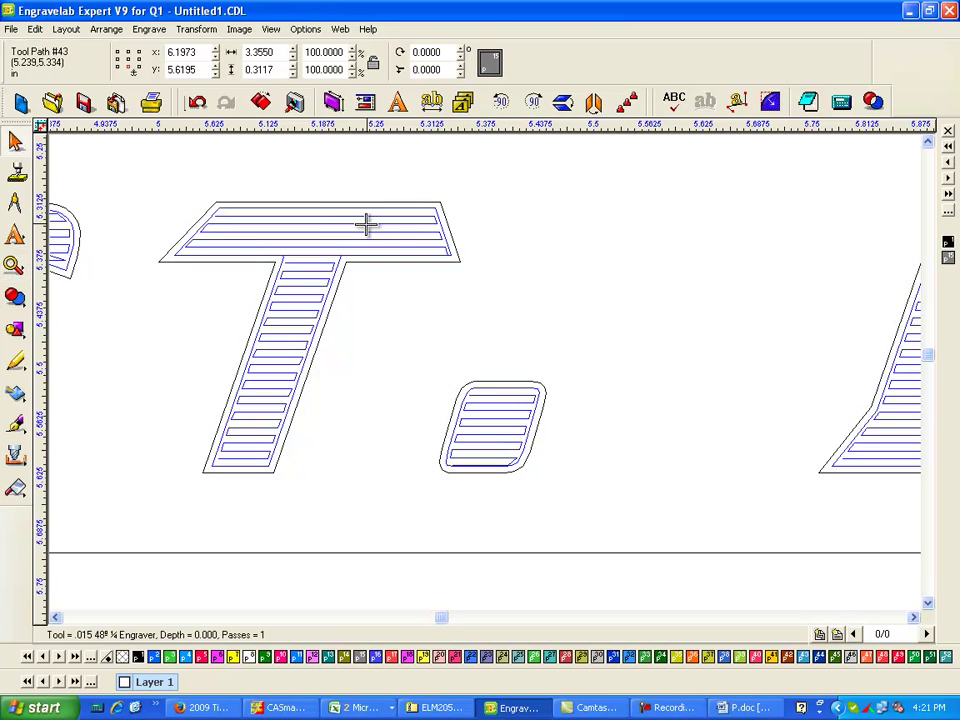
# Change the ST. LOUIS fill to the .025 48º ¼ Engraver, pen 25, value 40, and review it
pyautogui.click(149, 29)
pyautogui.click(178, 161)
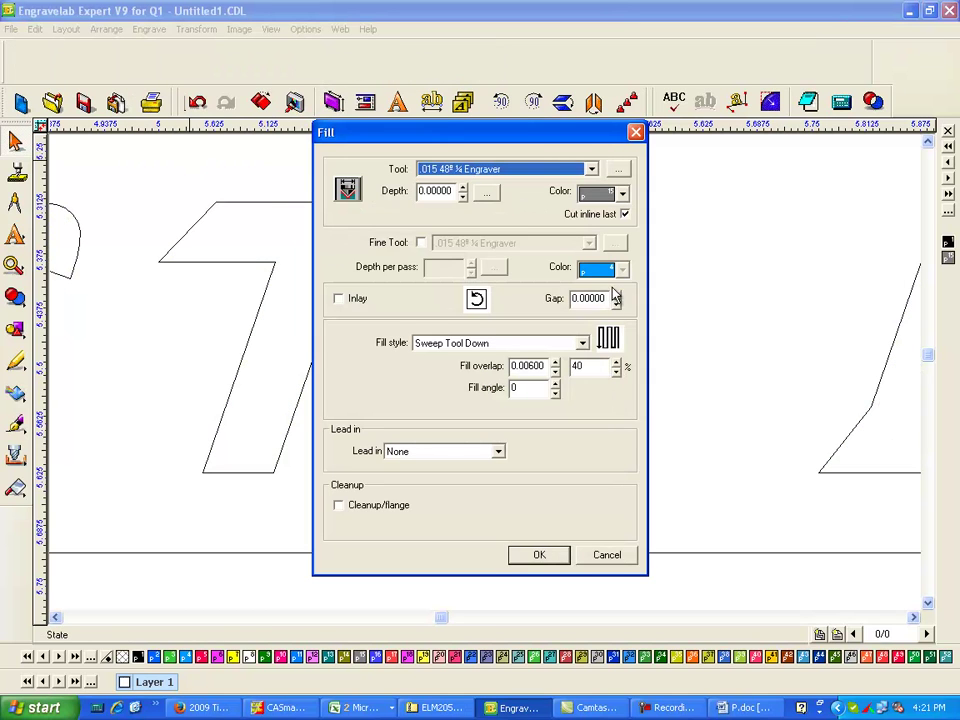
pyautogui.click(591, 169)
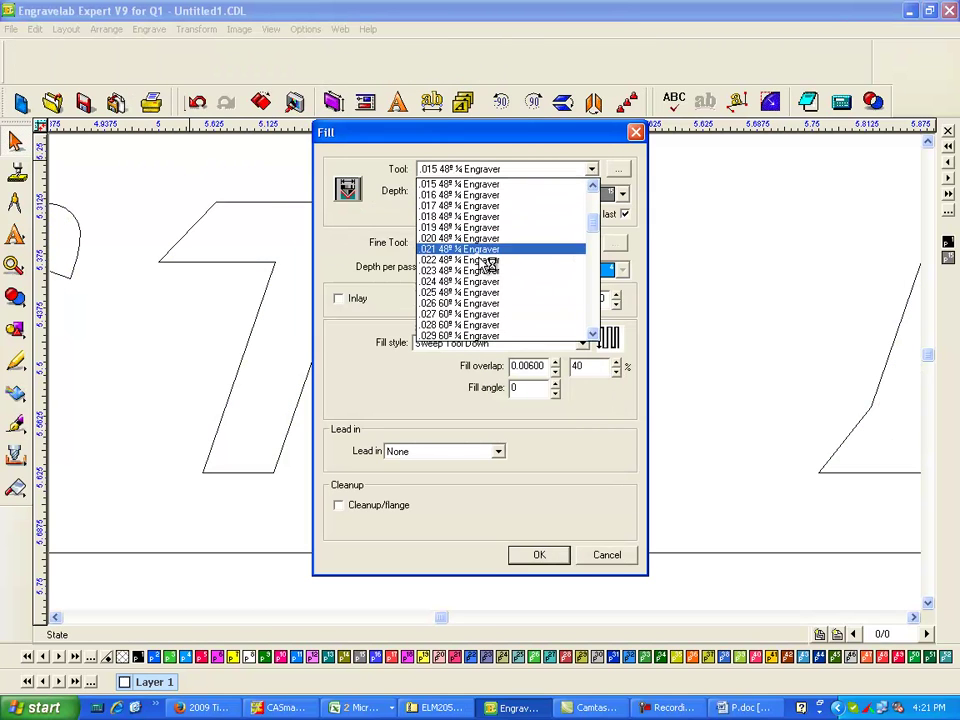
pyautogui.click(449, 292)
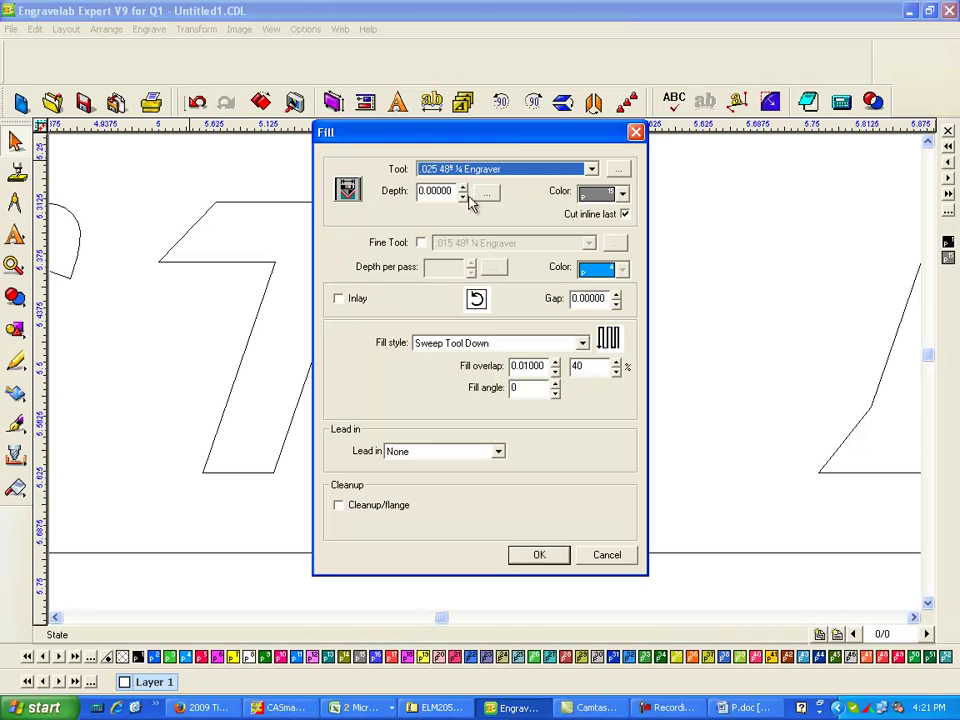
pyautogui.click(621, 193)
pyautogui.click(623, 292)
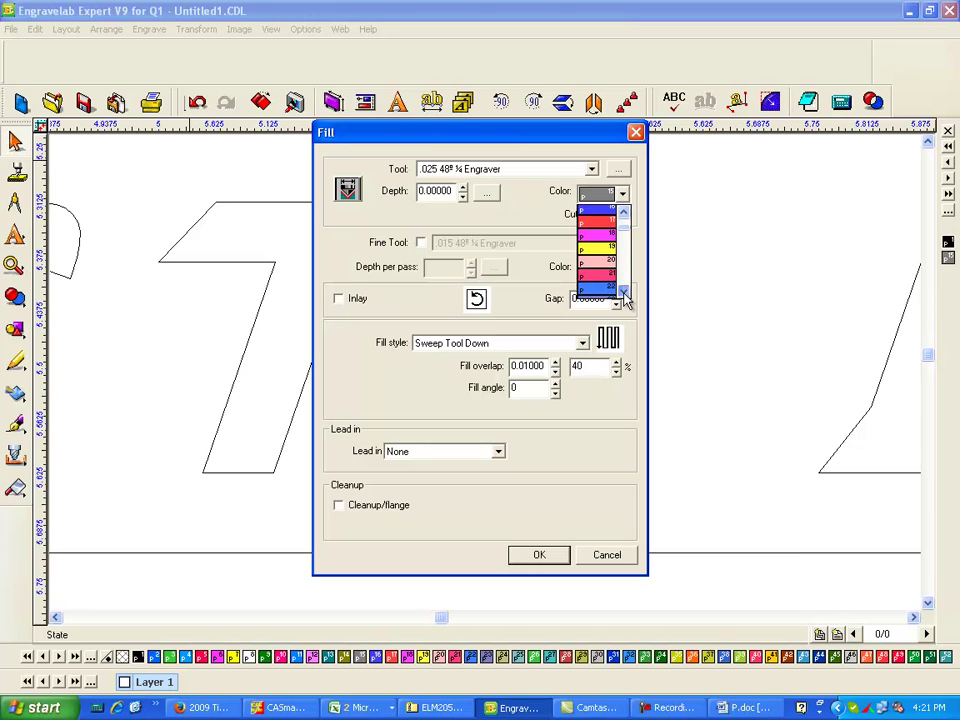
pyautogui.click(623, 292)
pyautogui.click(594, 289)
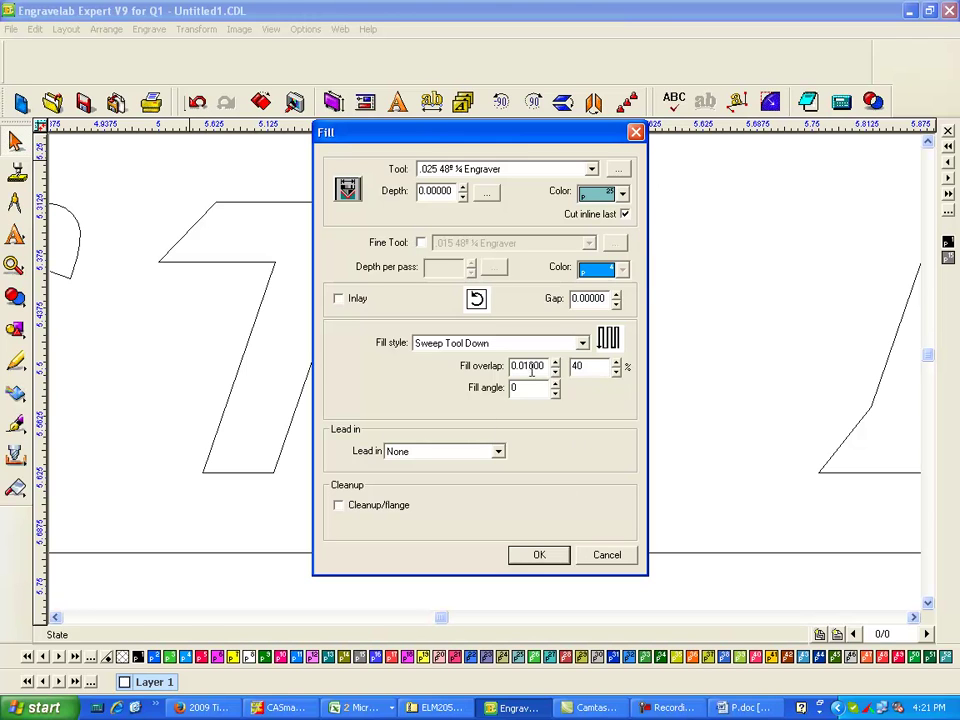
pyautogui.write('40')
pyautogui.click(548, 556)
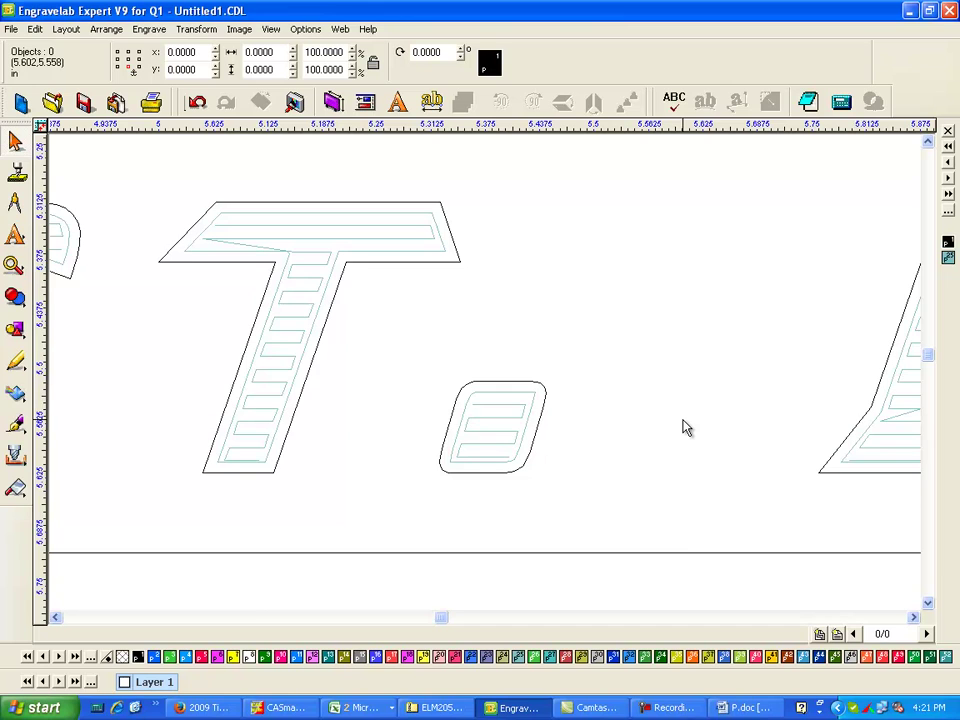
pyautogui.scroll(-1, 686, 427)
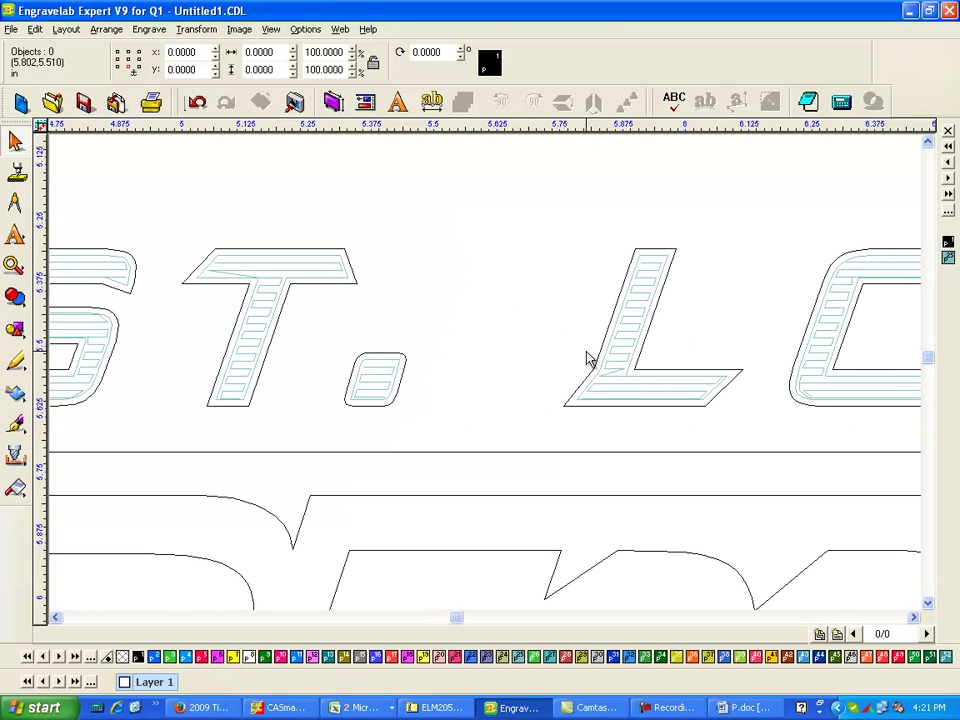
pyautogui.hotkey('shift', 'F9')
# Switch the ST. LOUIS fill path to the .015 48º ¼ Engraver with grey pen 15
pyautogui.click(647, 270)
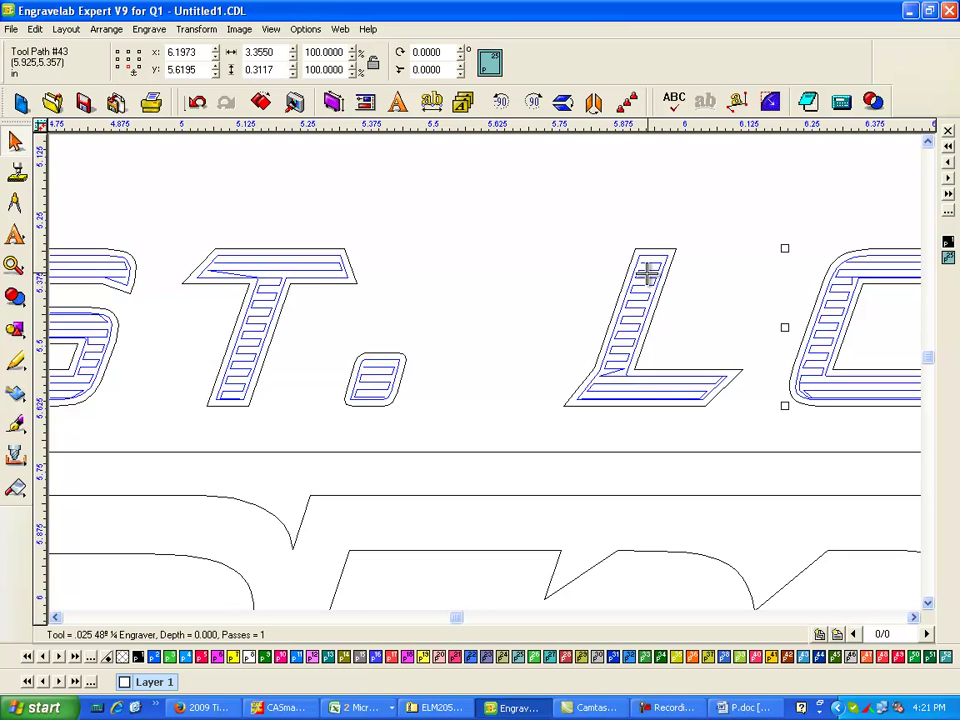
pyautogui.click(160, 32)
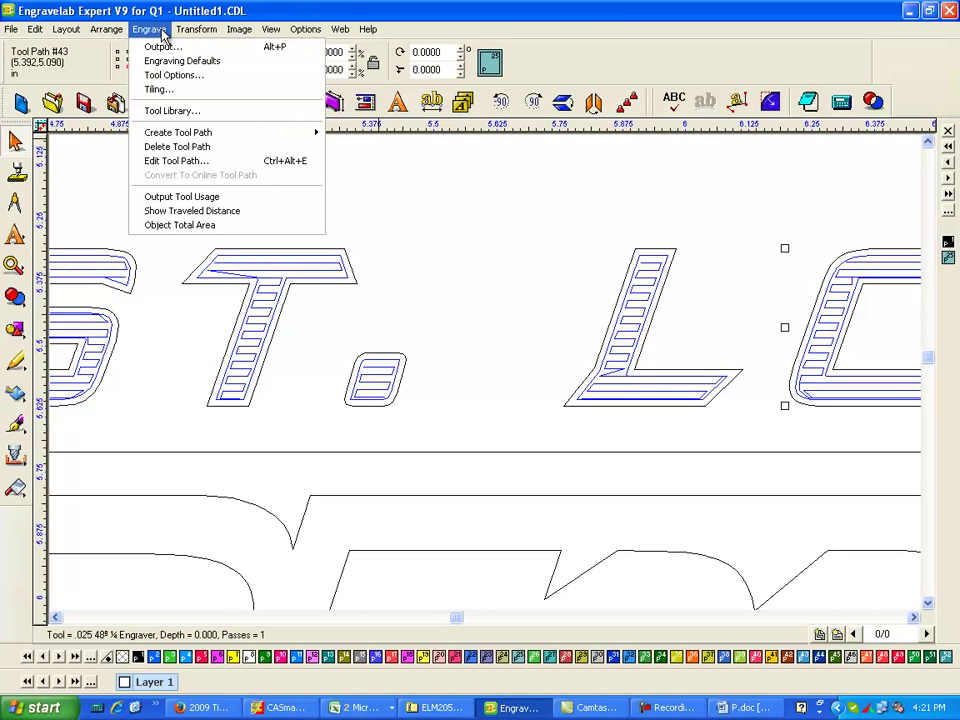
pyautogui.click(191, 159)
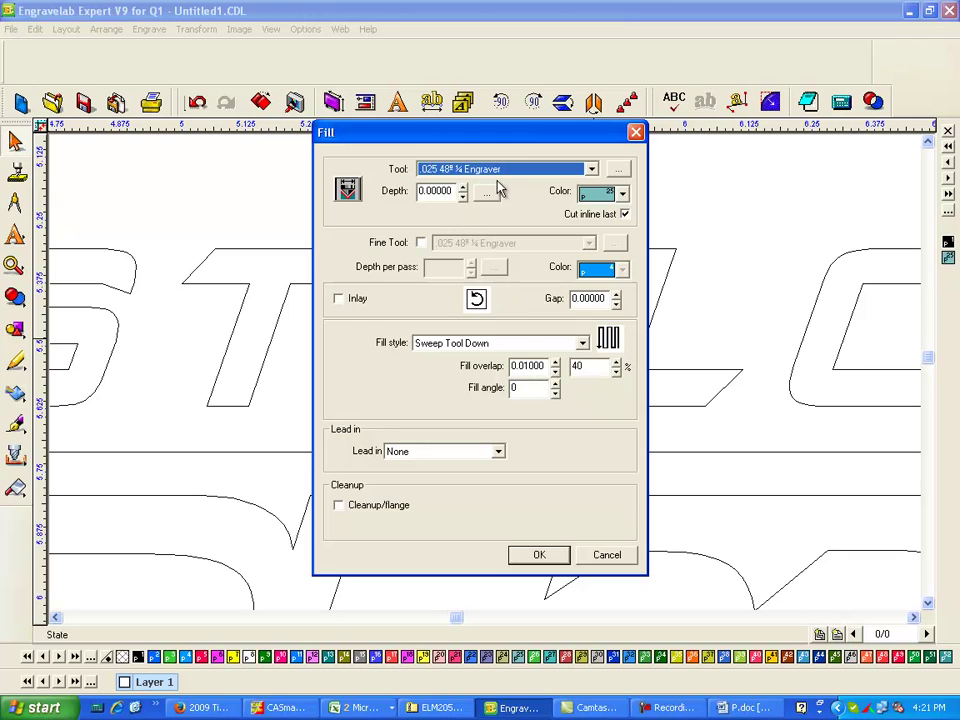
pyautogui.click(591, 169)
pyautogui.scroll(5, 428, 245)
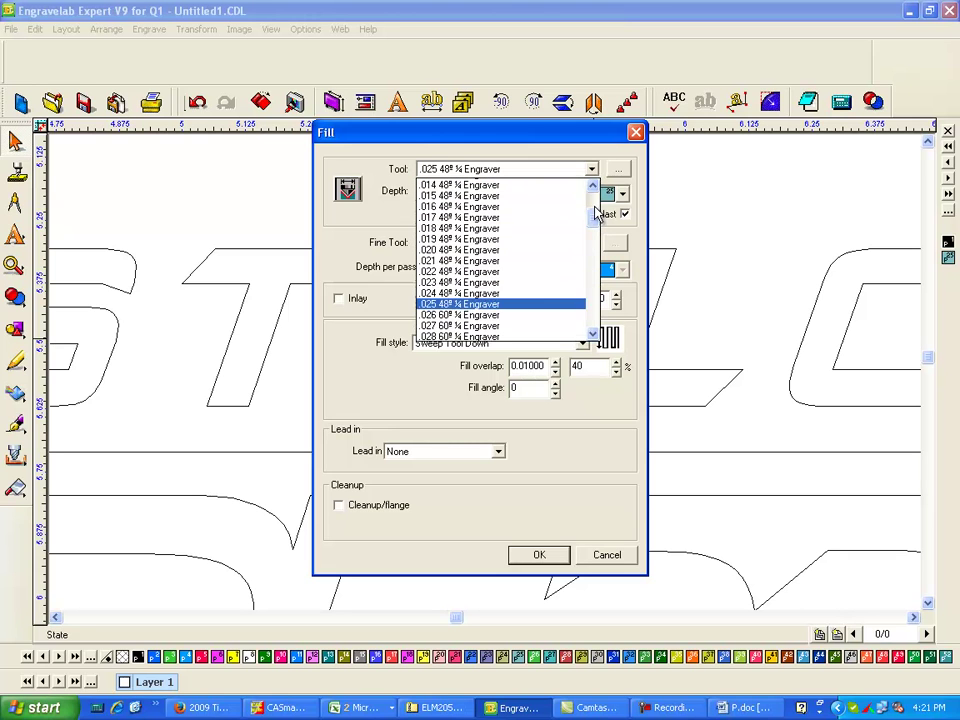
pyautogui.click(433, 240)
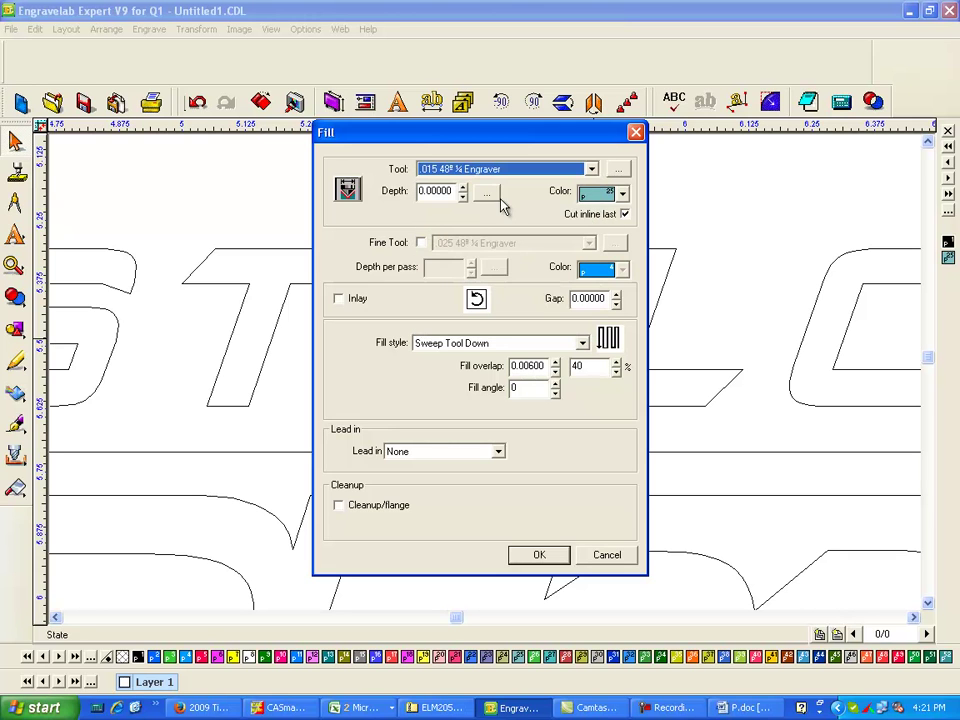
pyautogui.click(621, 195)
pyautogui.scroll(4, 623, 216)
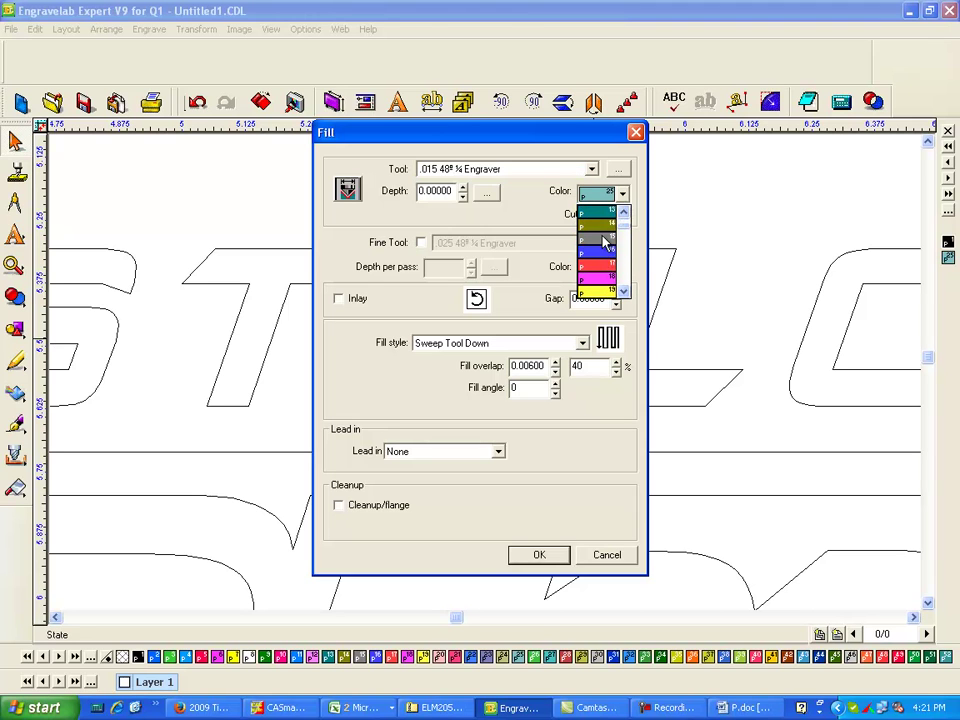
pyautogui.click(604, 239)
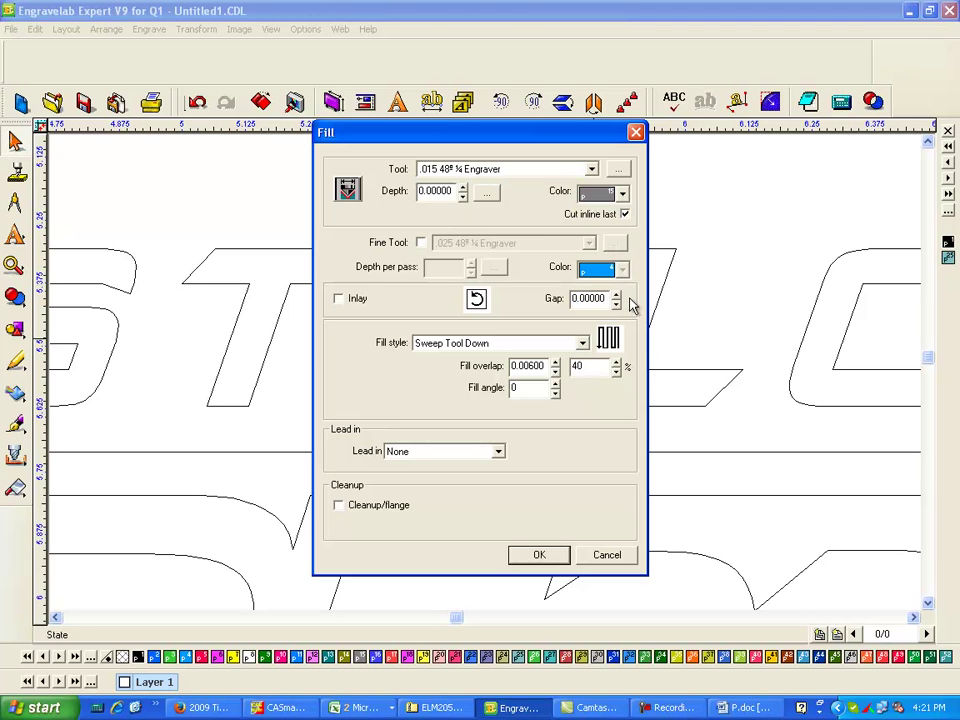
pyautogui.click(539, 555)
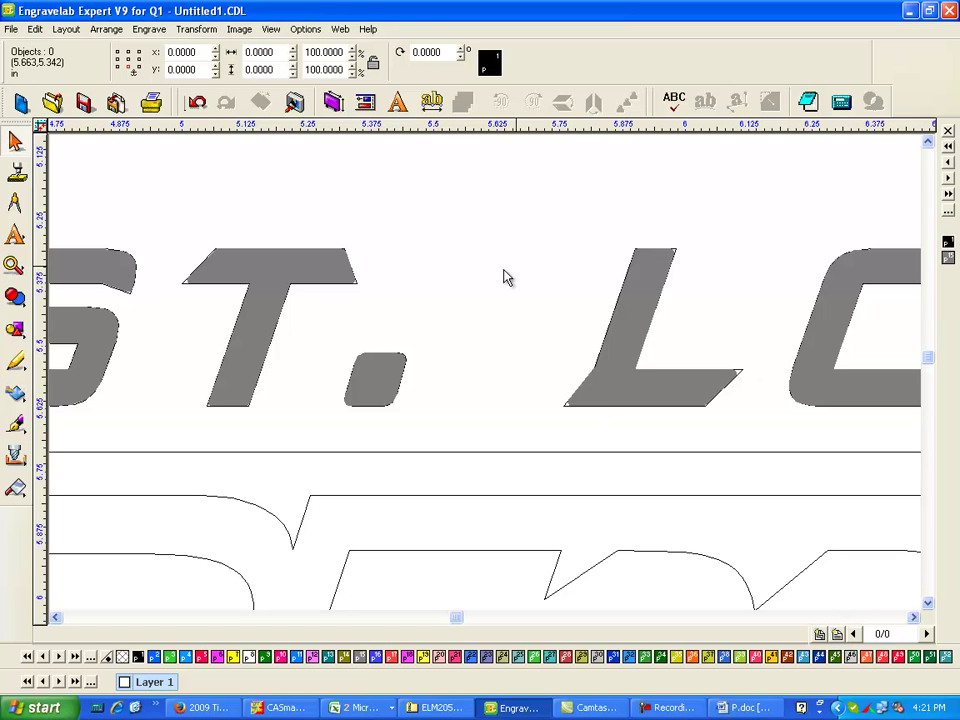
# Scroll along the ST. LOUIS word to review its grey hatch fill
pyautogui.click(885, 621)
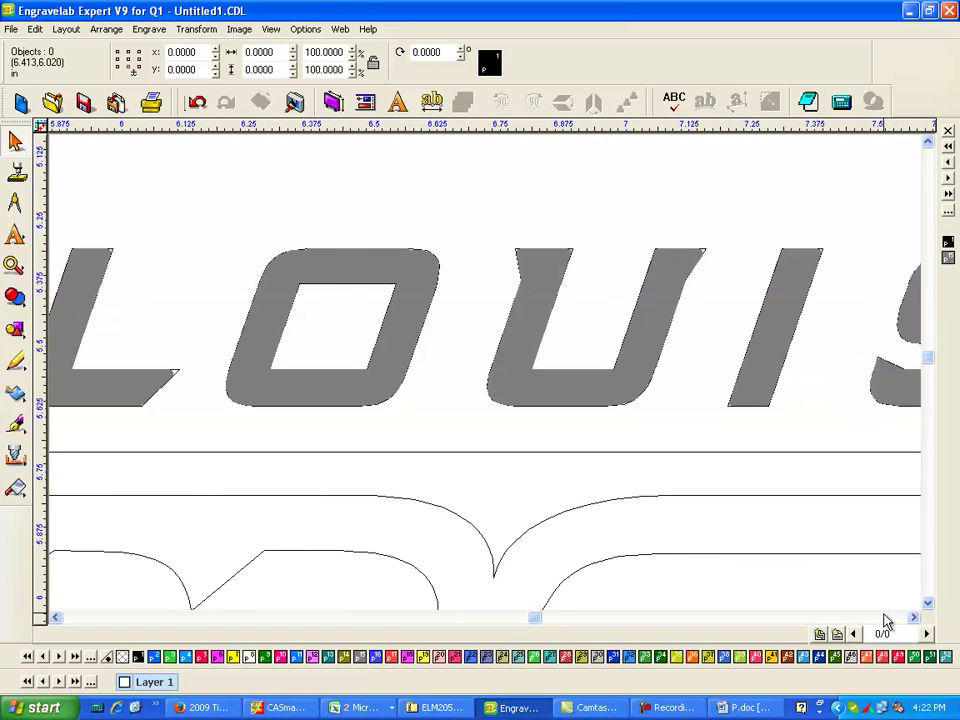
pyautogui.click(884, 621)
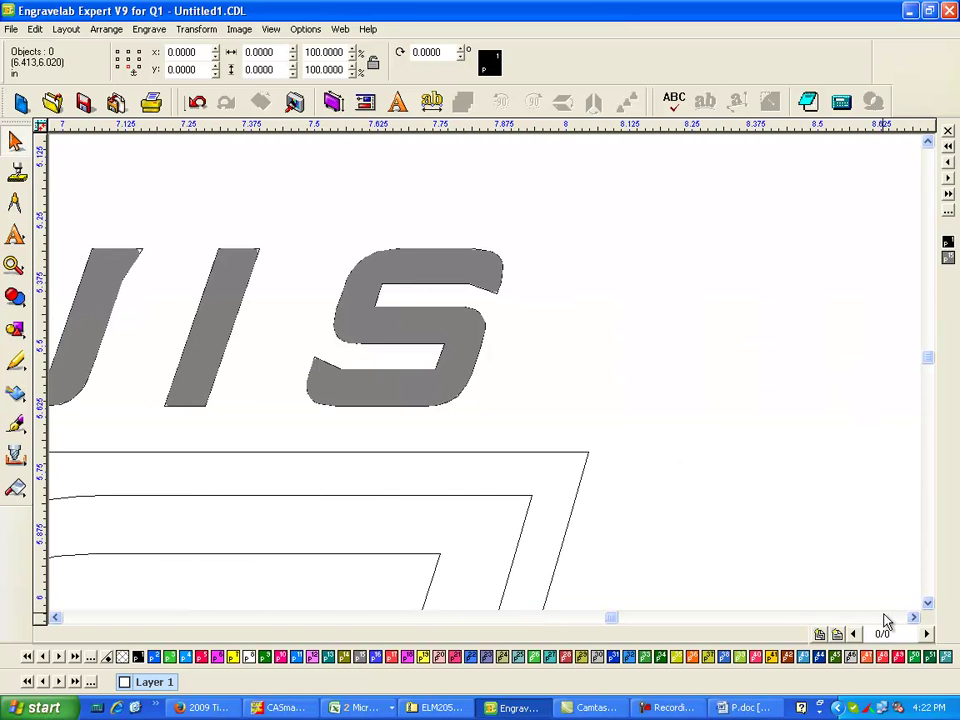
pyautogui.click(271, 620)
pyautogui.click(271, 620)
pyautogui.scroll(-2, 485, 372)
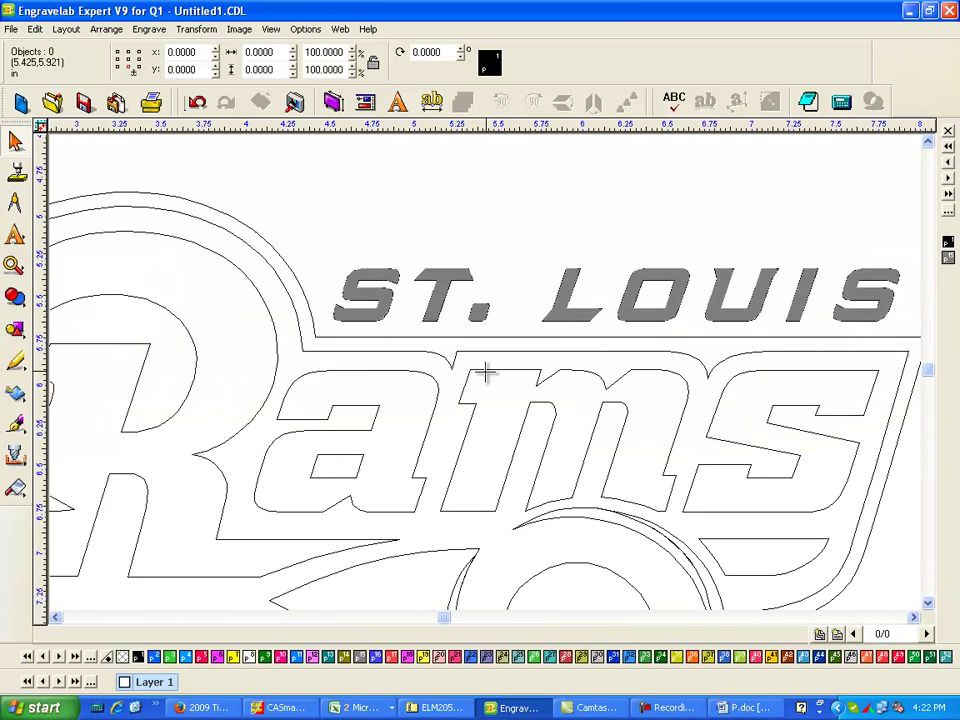
pyautogui.scroll(-2, 487, 370)
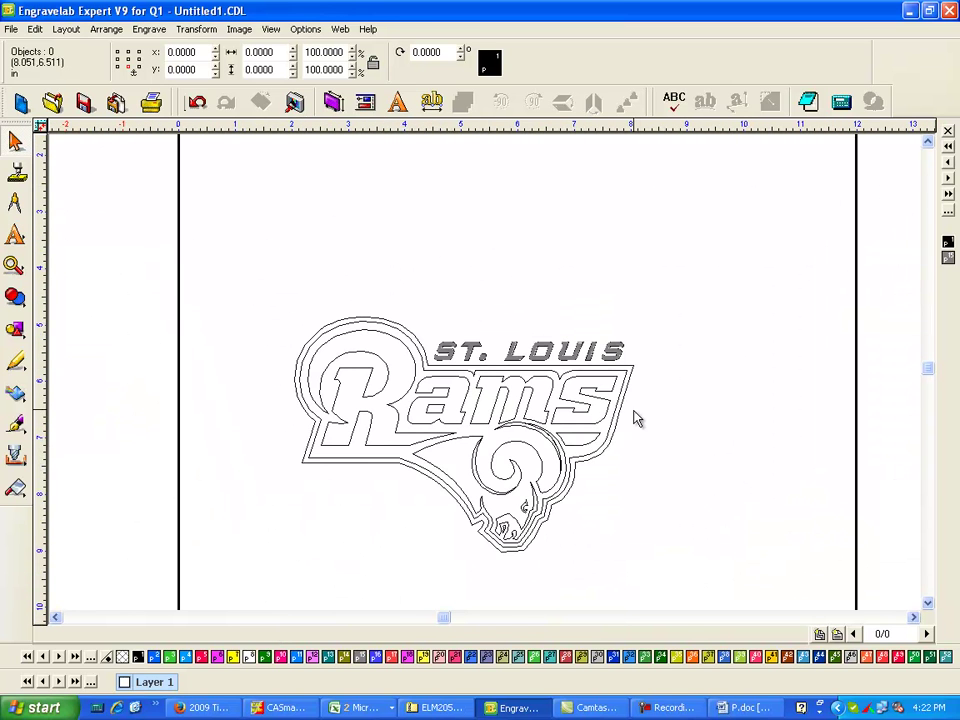
# Select the inner outline of the Rams lettering instead of the outer logo outline
pyautogui.click(636, 376)
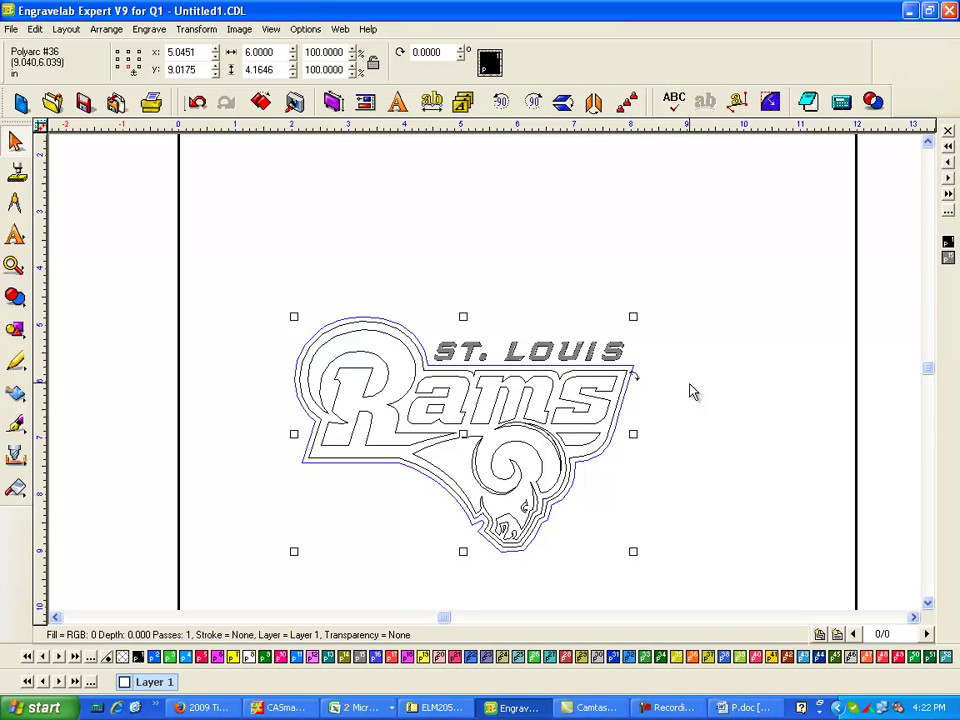
pyautogui.click(786, 328)
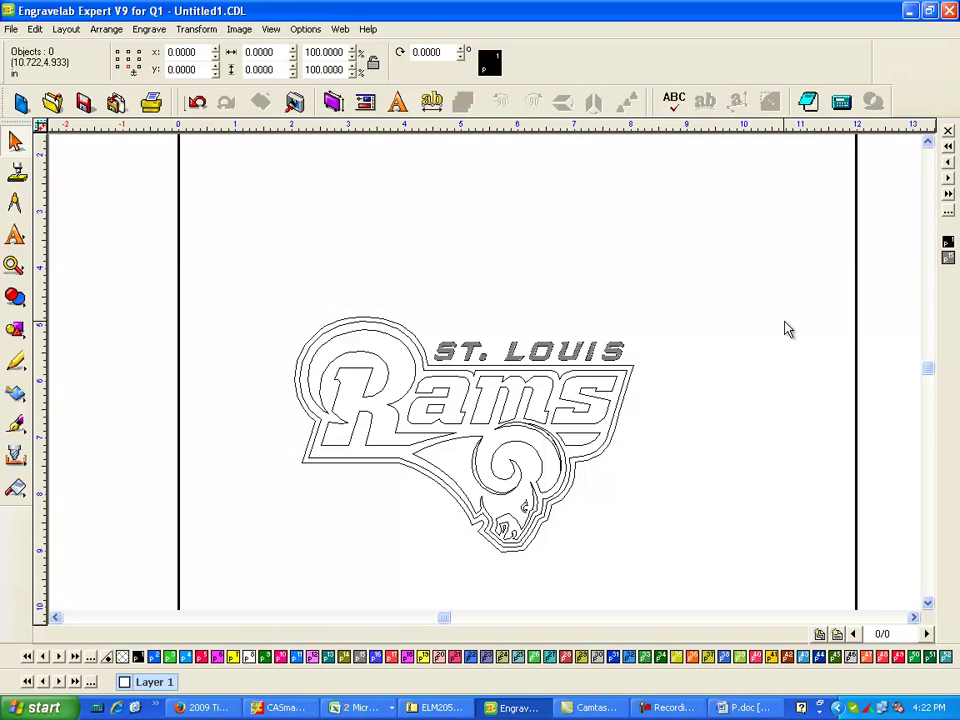
pyautogui.click(610, 397)
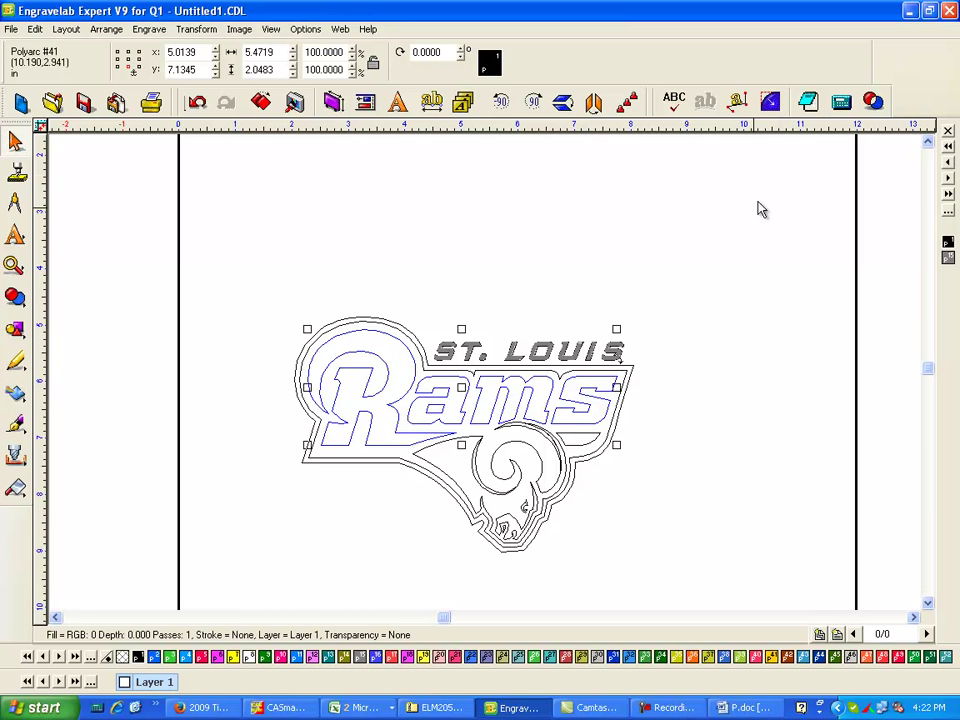
# Create a Sweep Tool Down fill for Rams using the .030 60º ¼ Engraver and pen 30
pyautogui.click(149, 29)
pyautogui.moveTo(213, 141)
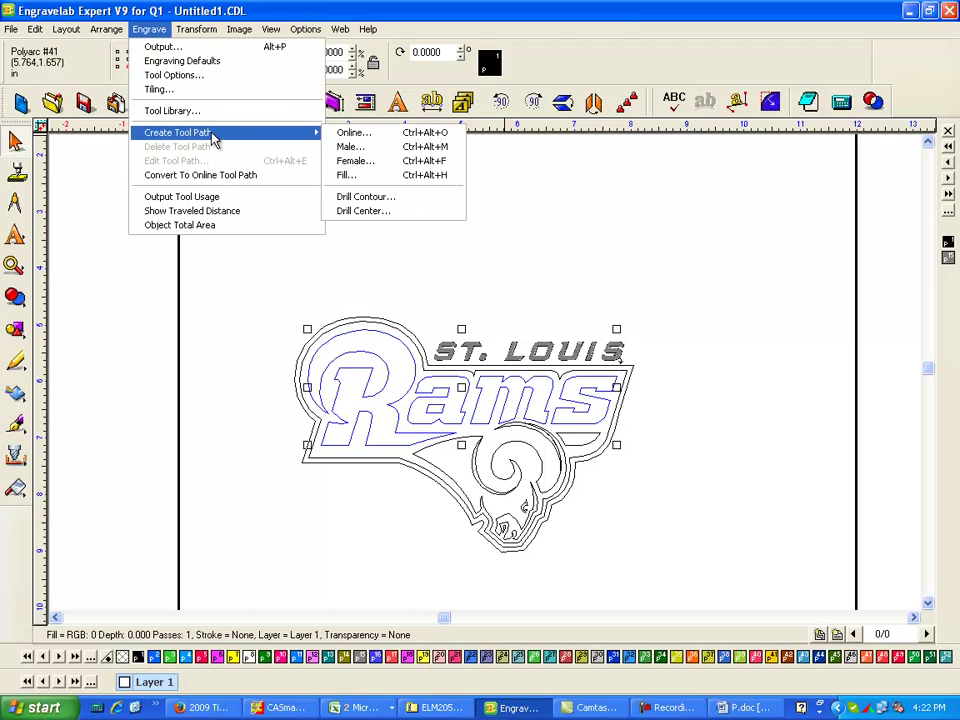
pyautogui.click(372, 182)
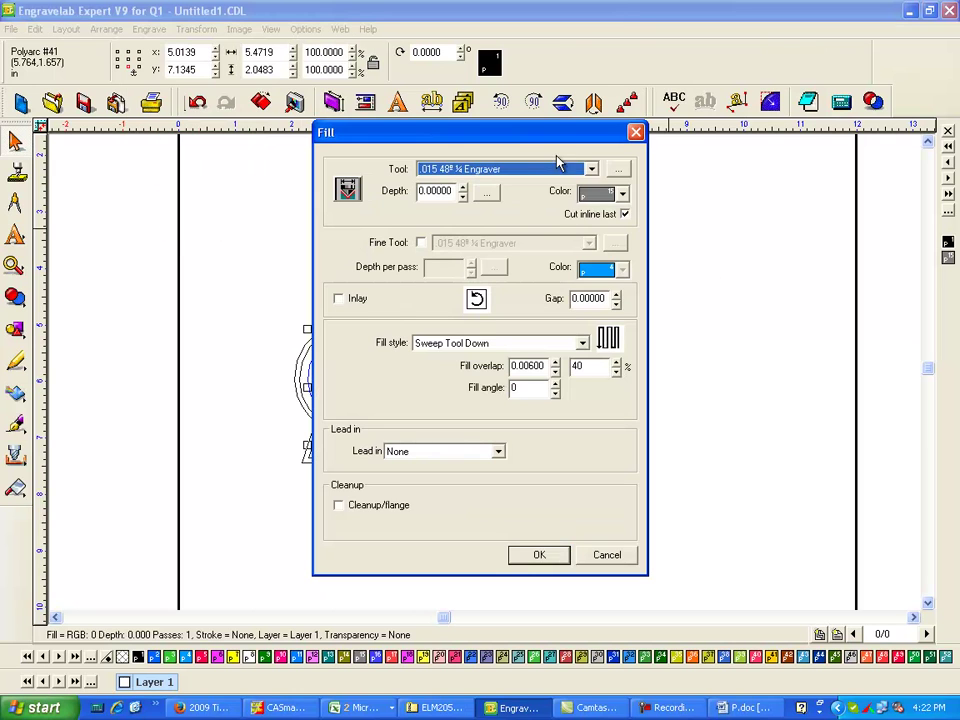
pyautogui.click(591, 170)
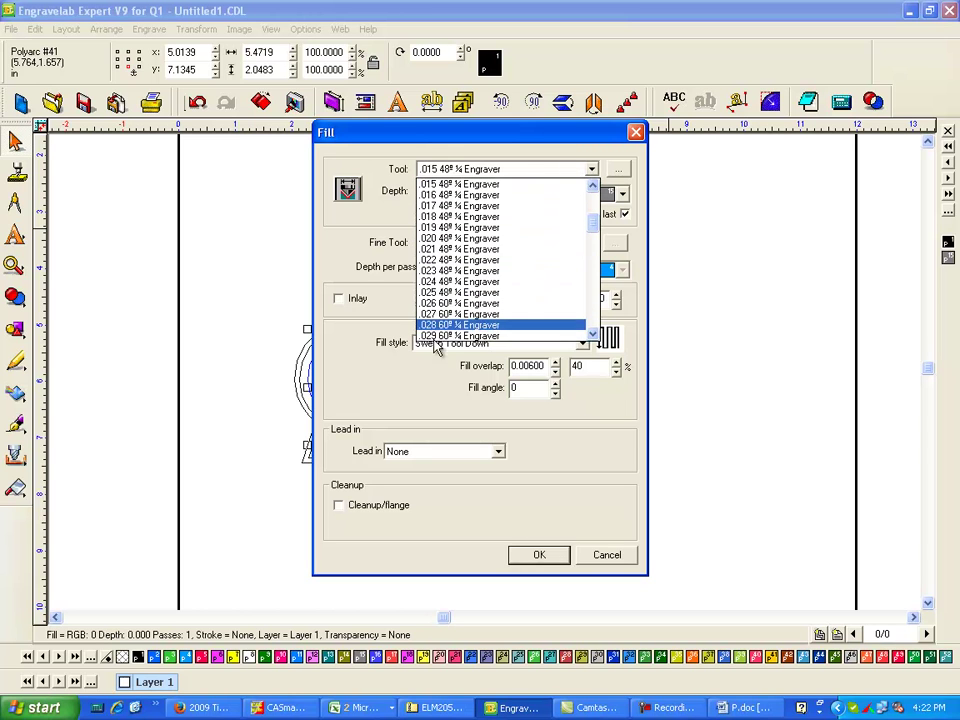
pyautogui.click(593, 337)
pyautogui.click(540, 336)
pyautogui.click(622, 193)
pyautogui.click(623, 292)
pyautogui.click(623, 292)
pyautogui.click(623, 292)
pyautogui.click(623, 292)
pyautogui.click(623, 292)
pyautogui.click(605, 290)
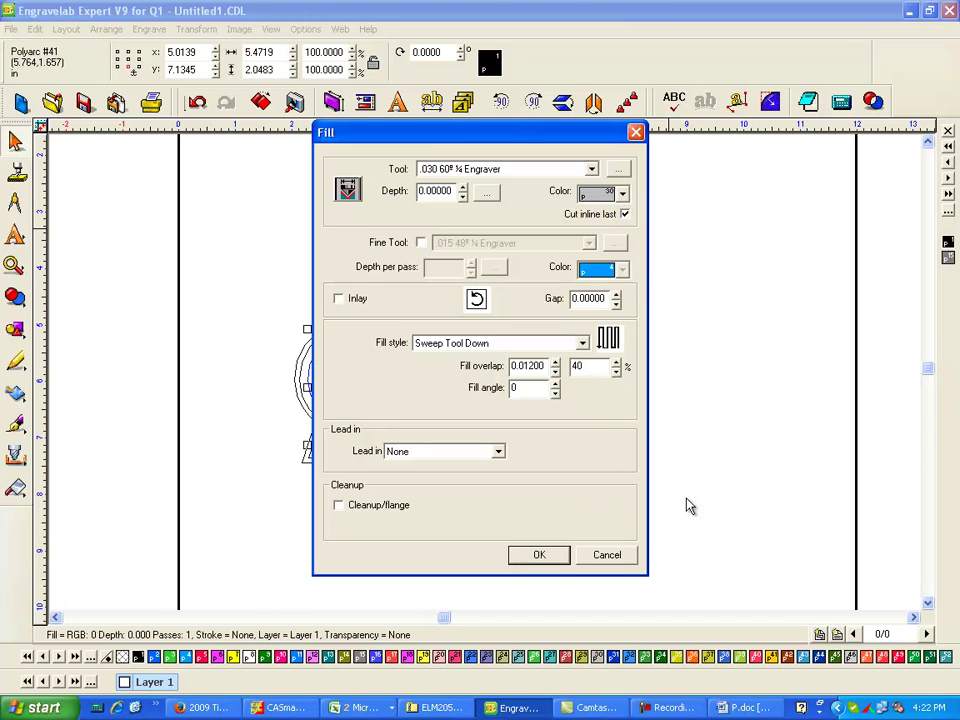
pyautogui.click(540, 555)
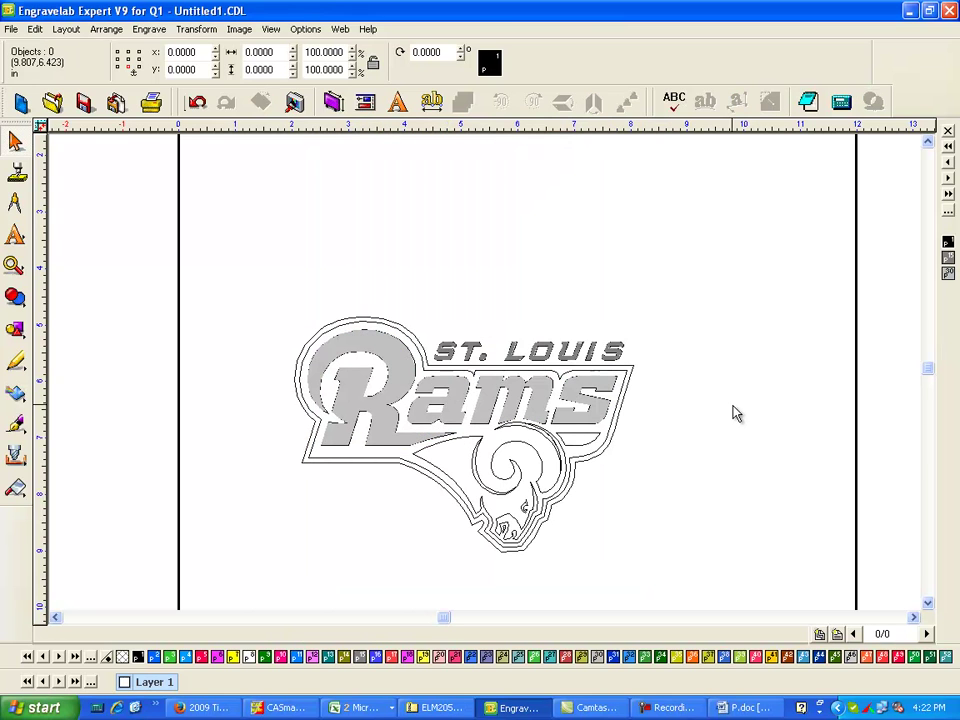
pyautogui.click(13, 265)
# Zoom in on the ST. LOUIS and Rams lettering and select the ST. LOUIS fill path
pyautogui.click(64, 272)
pyautogui.moveTo(471, 328); pyautogui.dragTo(634, 462)
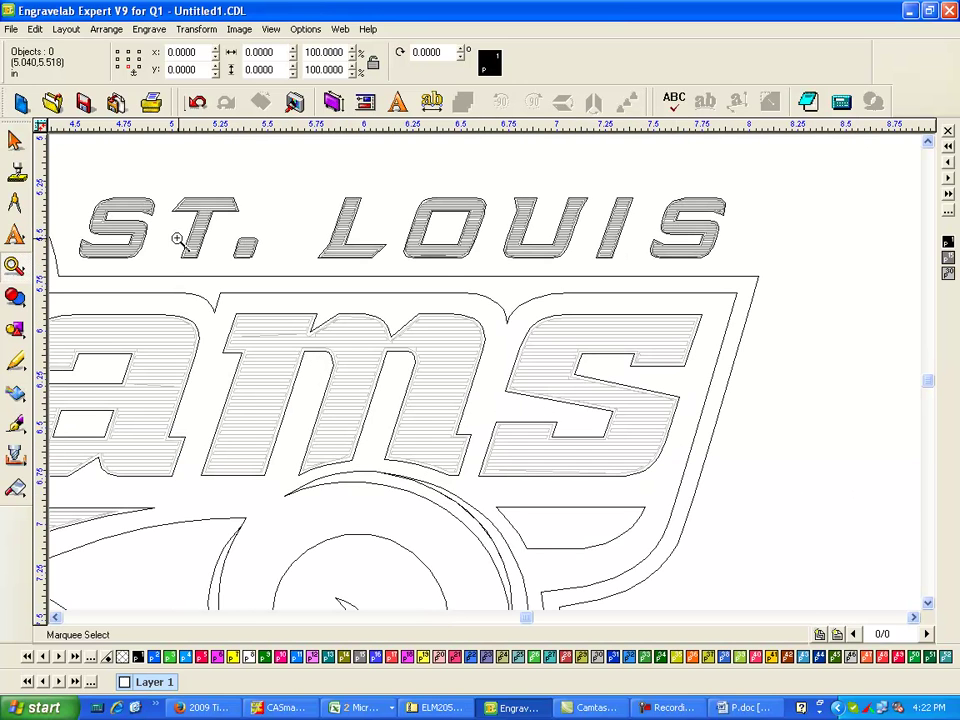
pyautogui.click(15, 141)
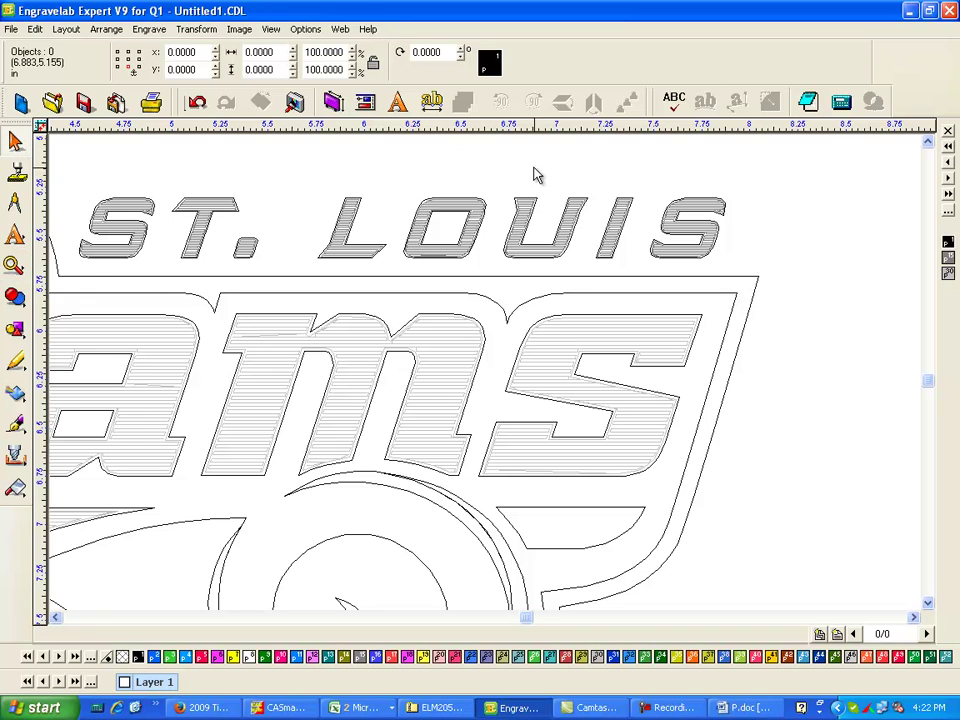
pyautogui.click(717, 234)
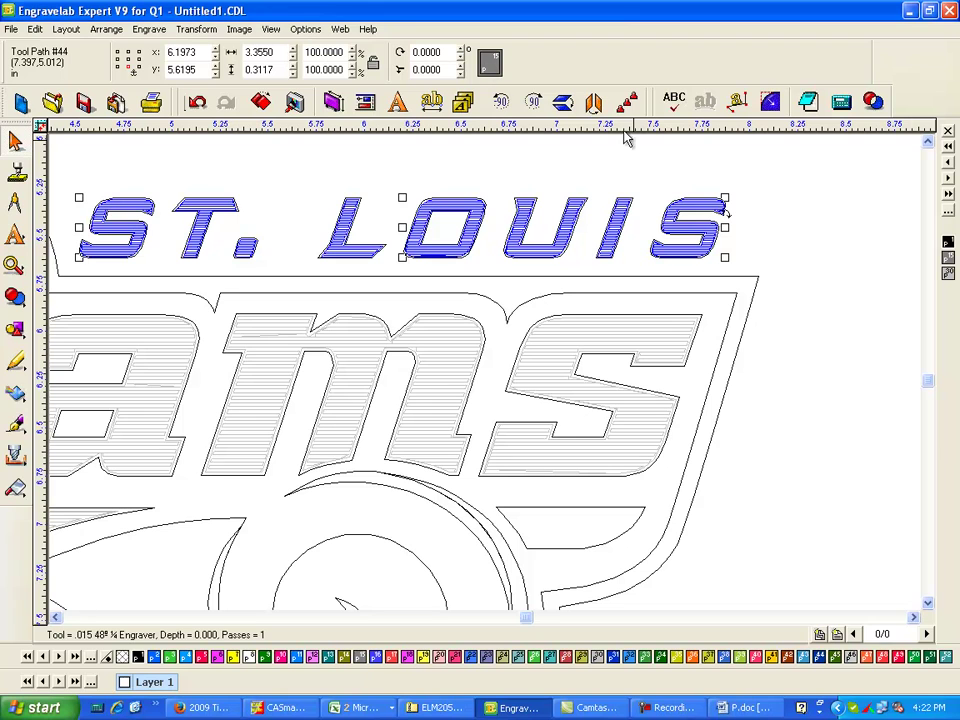
# Show only engraving tool paths, zoom out to the whole logo, and marquee-select ST. LOUIS
pyautogui.click(866, 270)
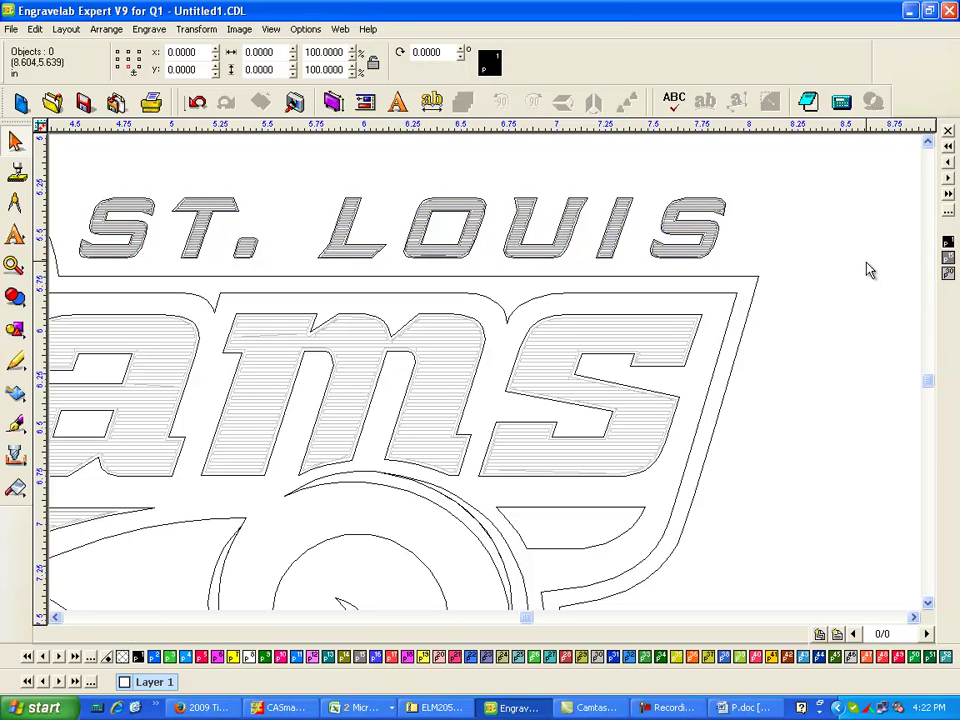
pyautogui.click(948, 255)
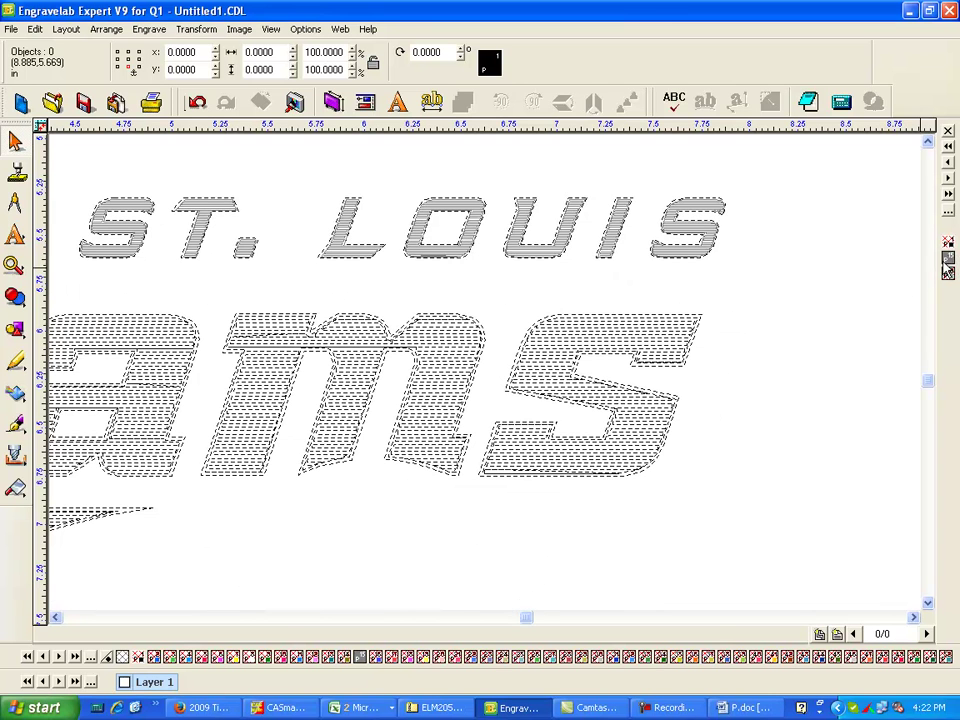
pyautogui.press('F3')
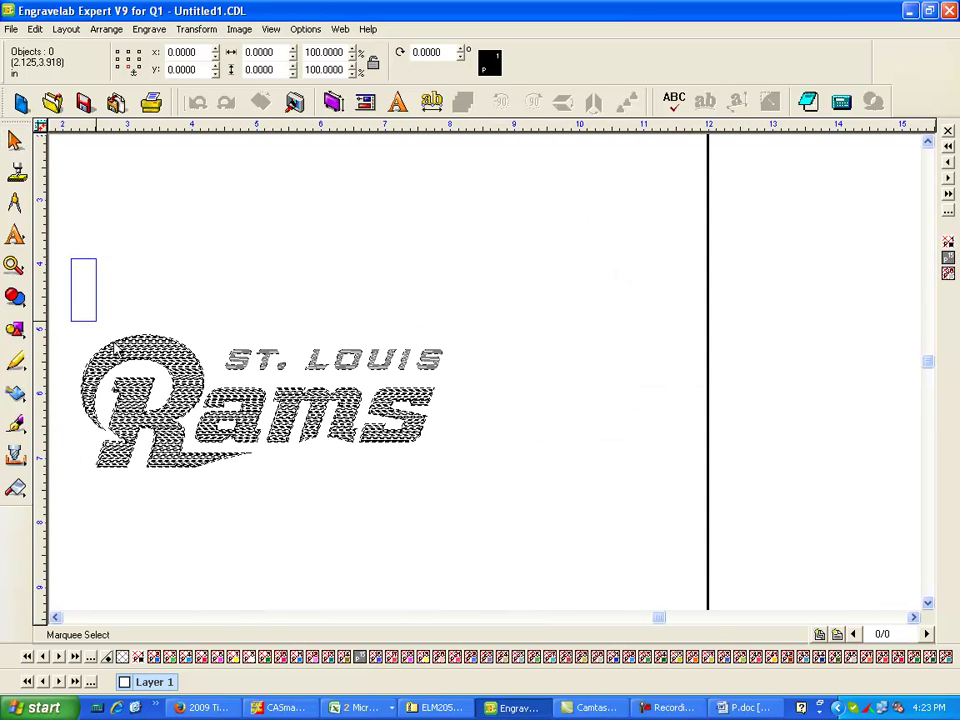
pyautogui.moveTo(53, 197); pyautogui.dragTo(522, 450)
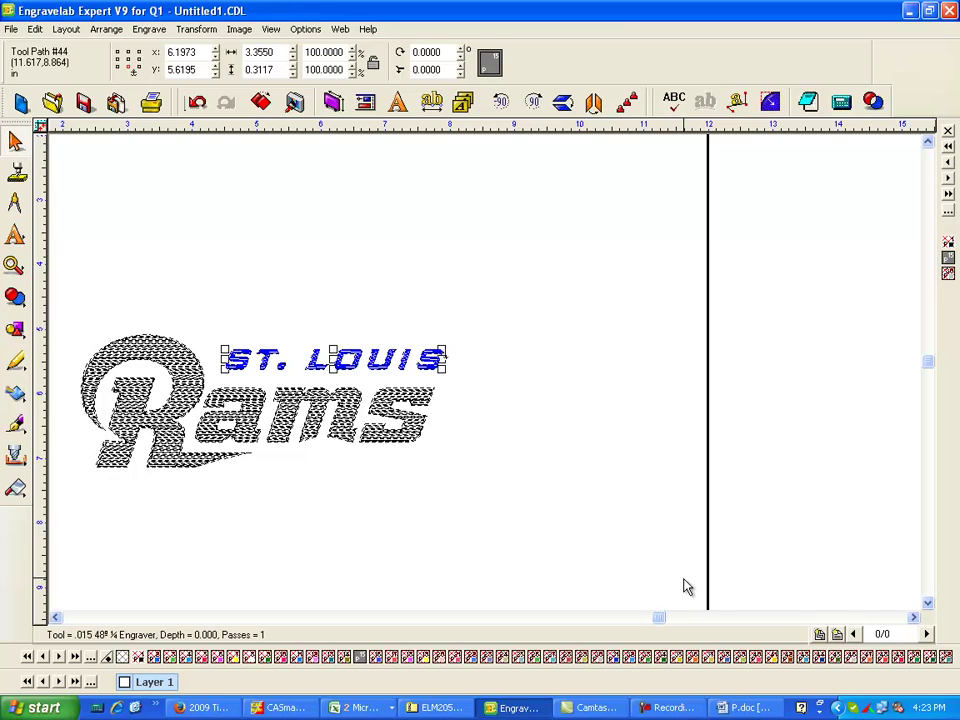